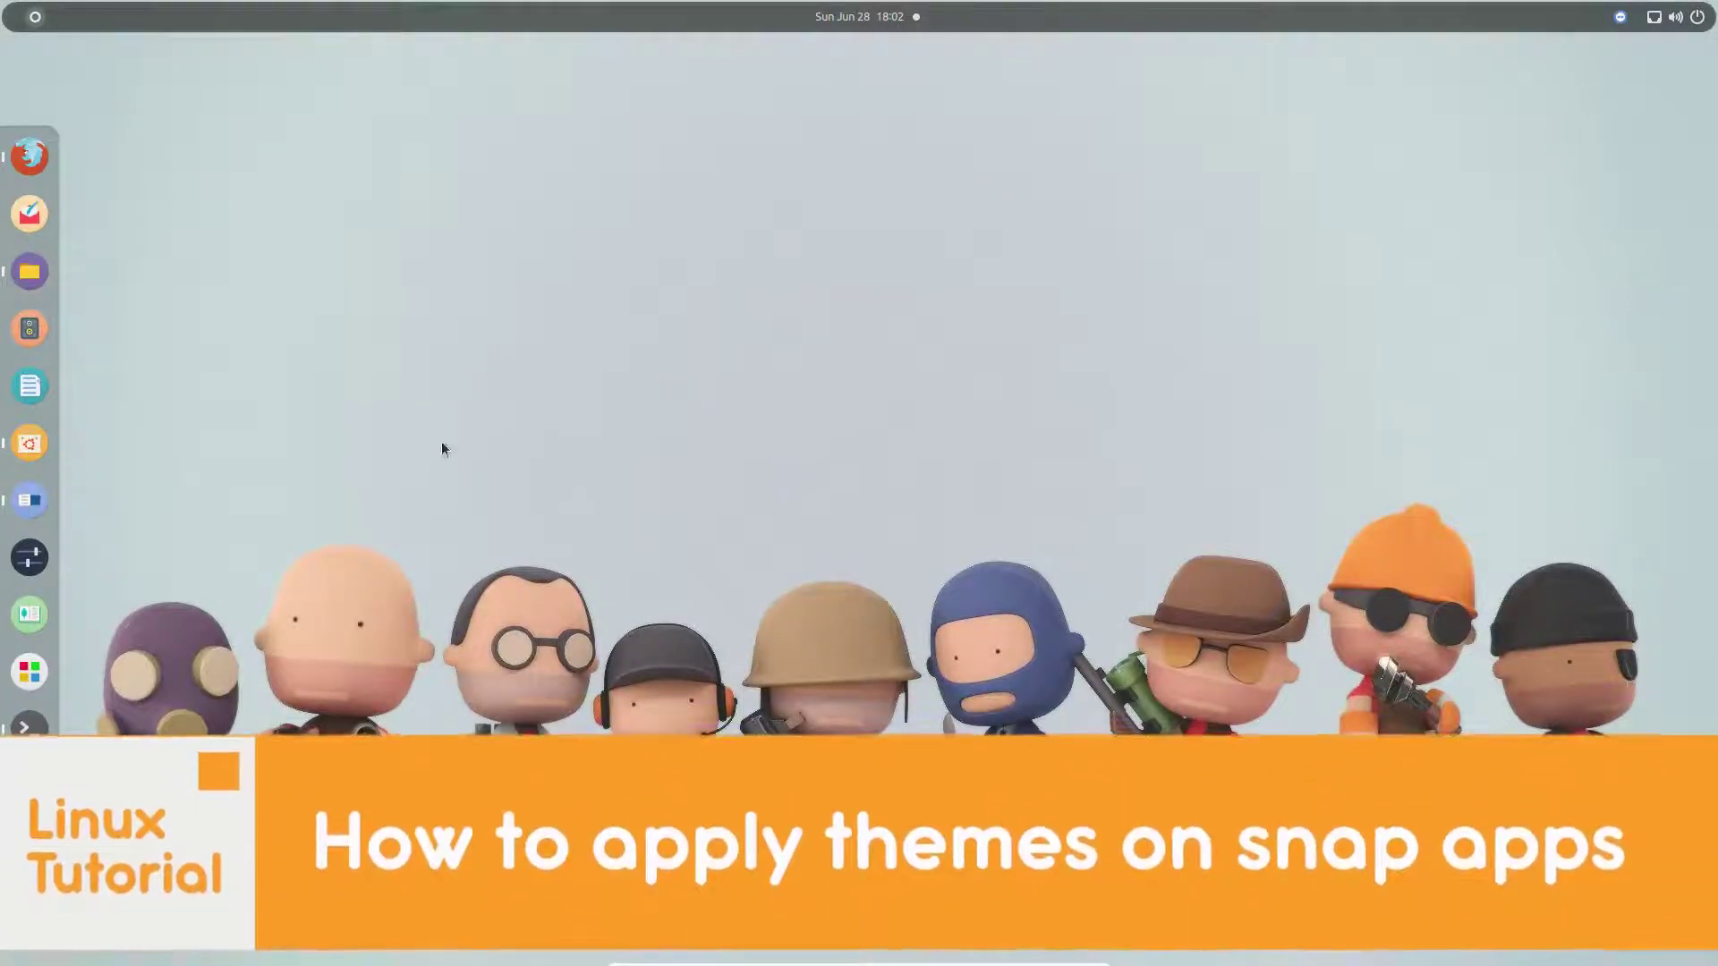
Open the Home folder in Files and move its window up and to the right.
{"action": "left_click", "coordinate": [34, 268]}
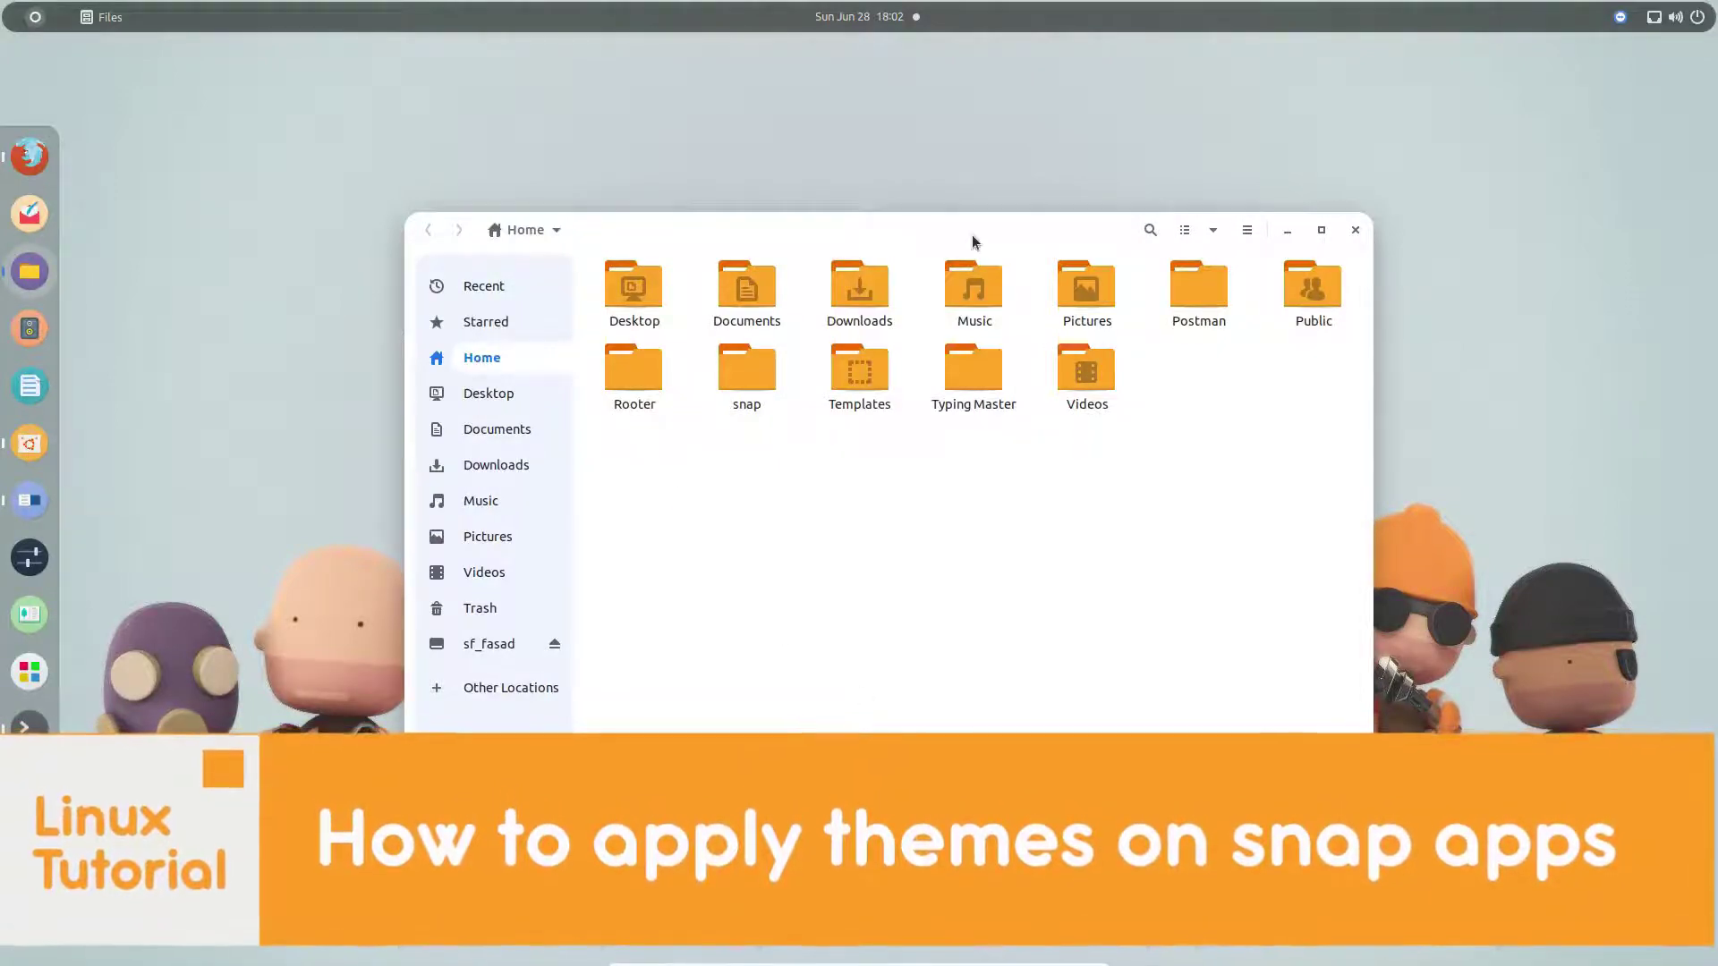
{"action": "left_click_drag", "start_coordinate": [916, 224], "coordinate": [931, 189]}
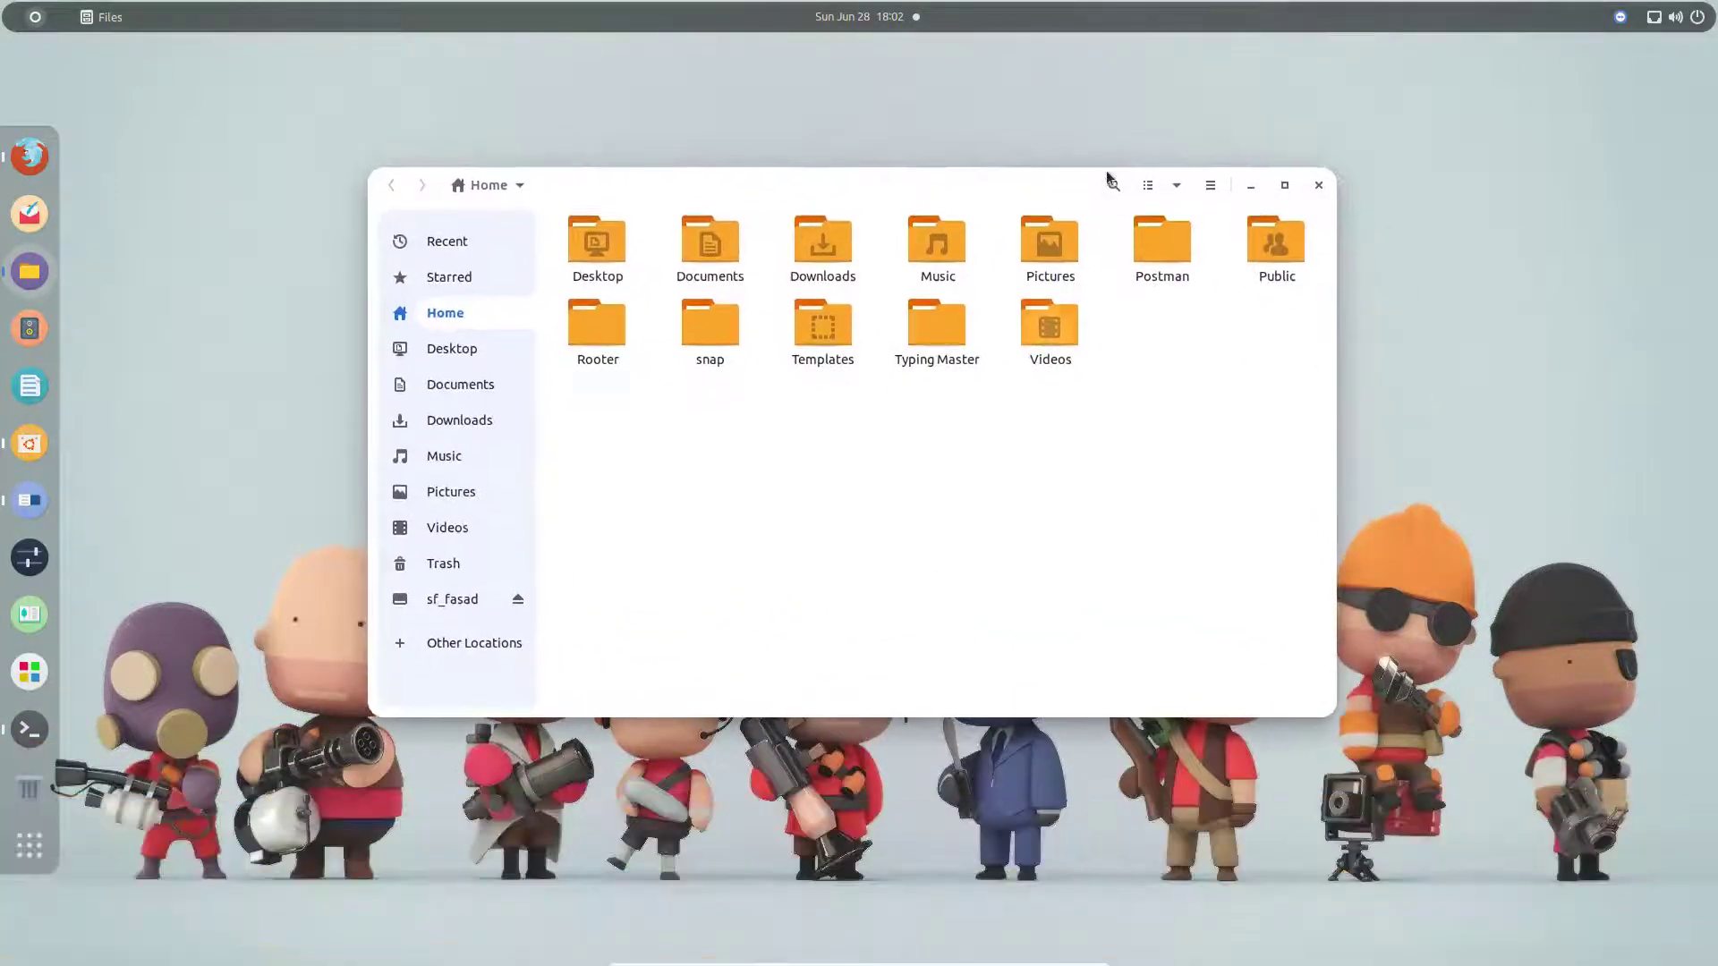
{"action": "left_click", "coordinate": [29, 500]}
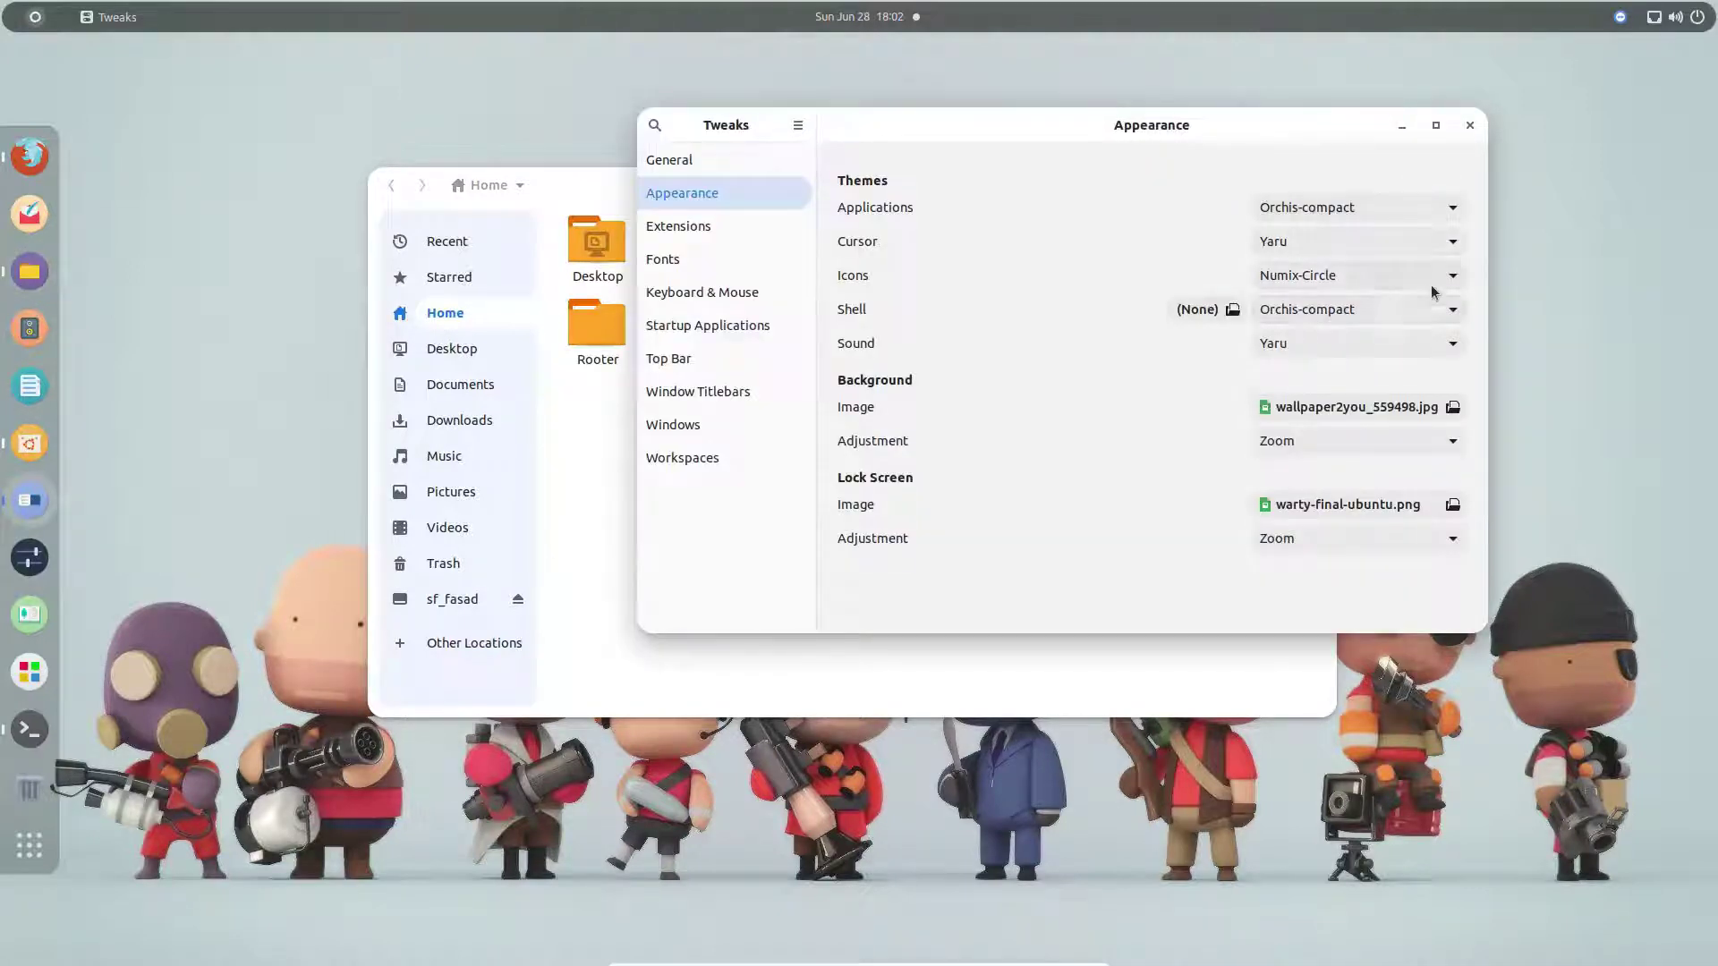
Move the Tweaks window aside, minimise it, and show the full applications grid.
{"action": "left_click_drag", "start_coordinate": [902, 109], "coordinate": [1029, 176]}
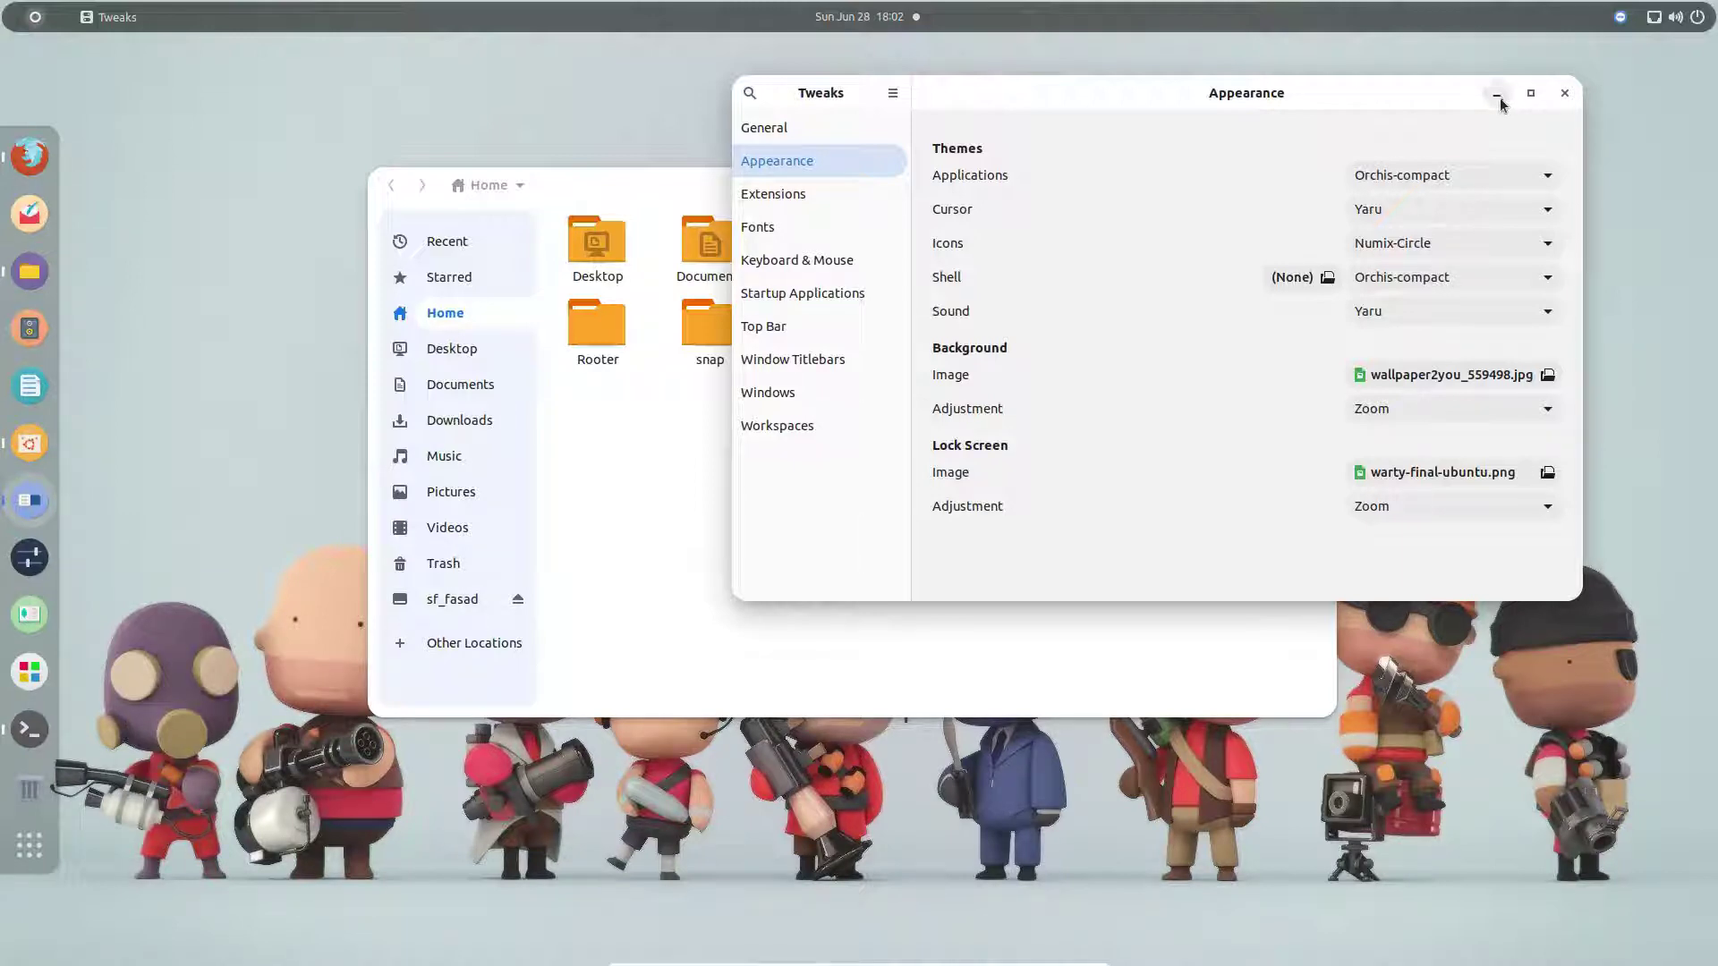
{"action": "left_click", "coordinate": [1499, 96]}
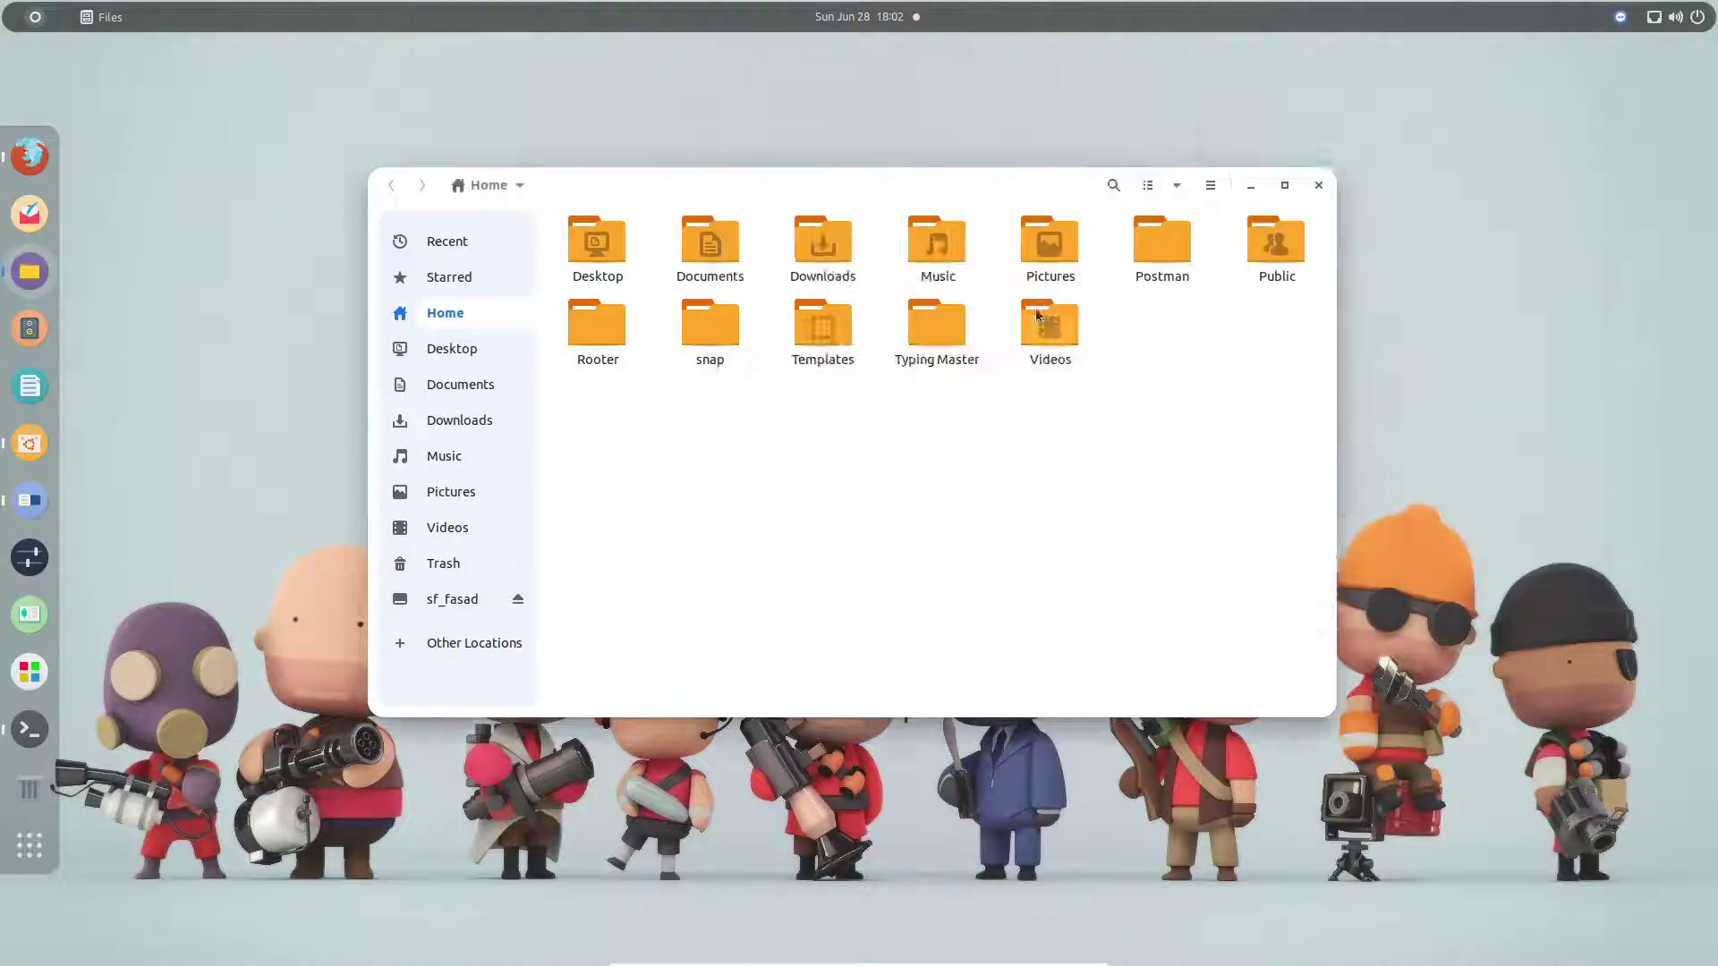
{"action": "left_click", "coordinate": [30, 846]}
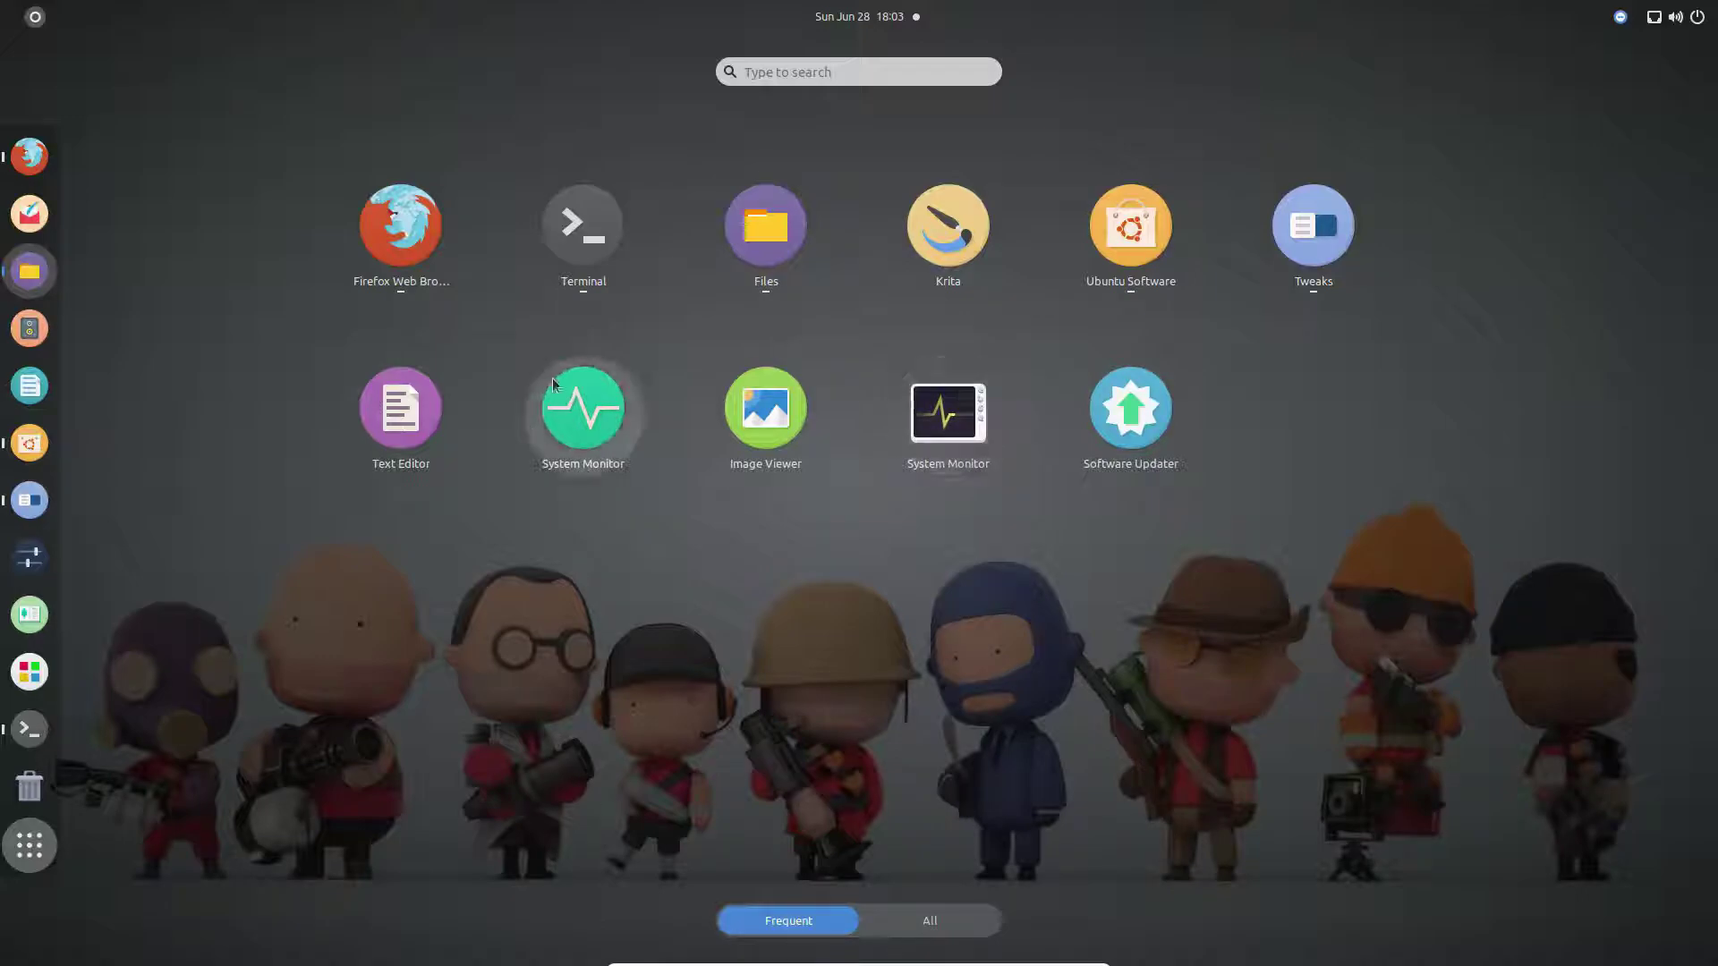
Launch System Monitor from the app grid, reposition it, then close that copy.
{"action": "left_click", "coordinate": [574, 422]}
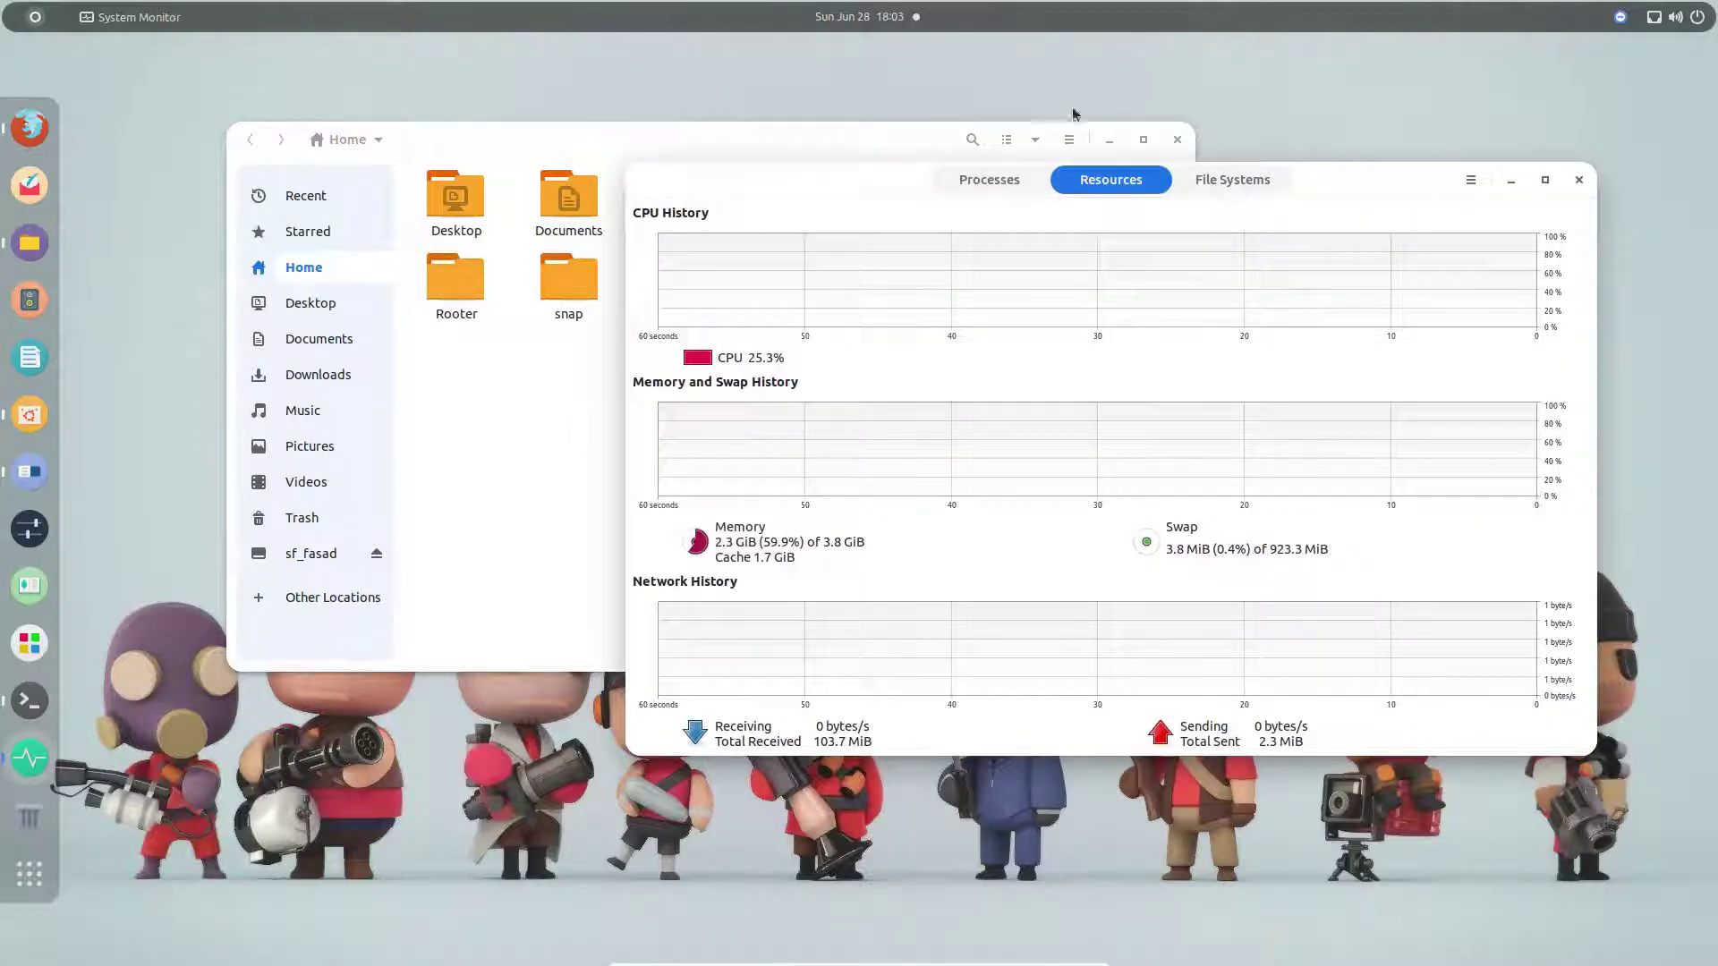
{"action": "left_click_drag", "start_coordinate": [1405, 229], "coordinate": [1461, 385]}
{"action": "left_click", "coordinate": [568, 453]}
{"action": "left_click", "coordinate": [1462, 501]}
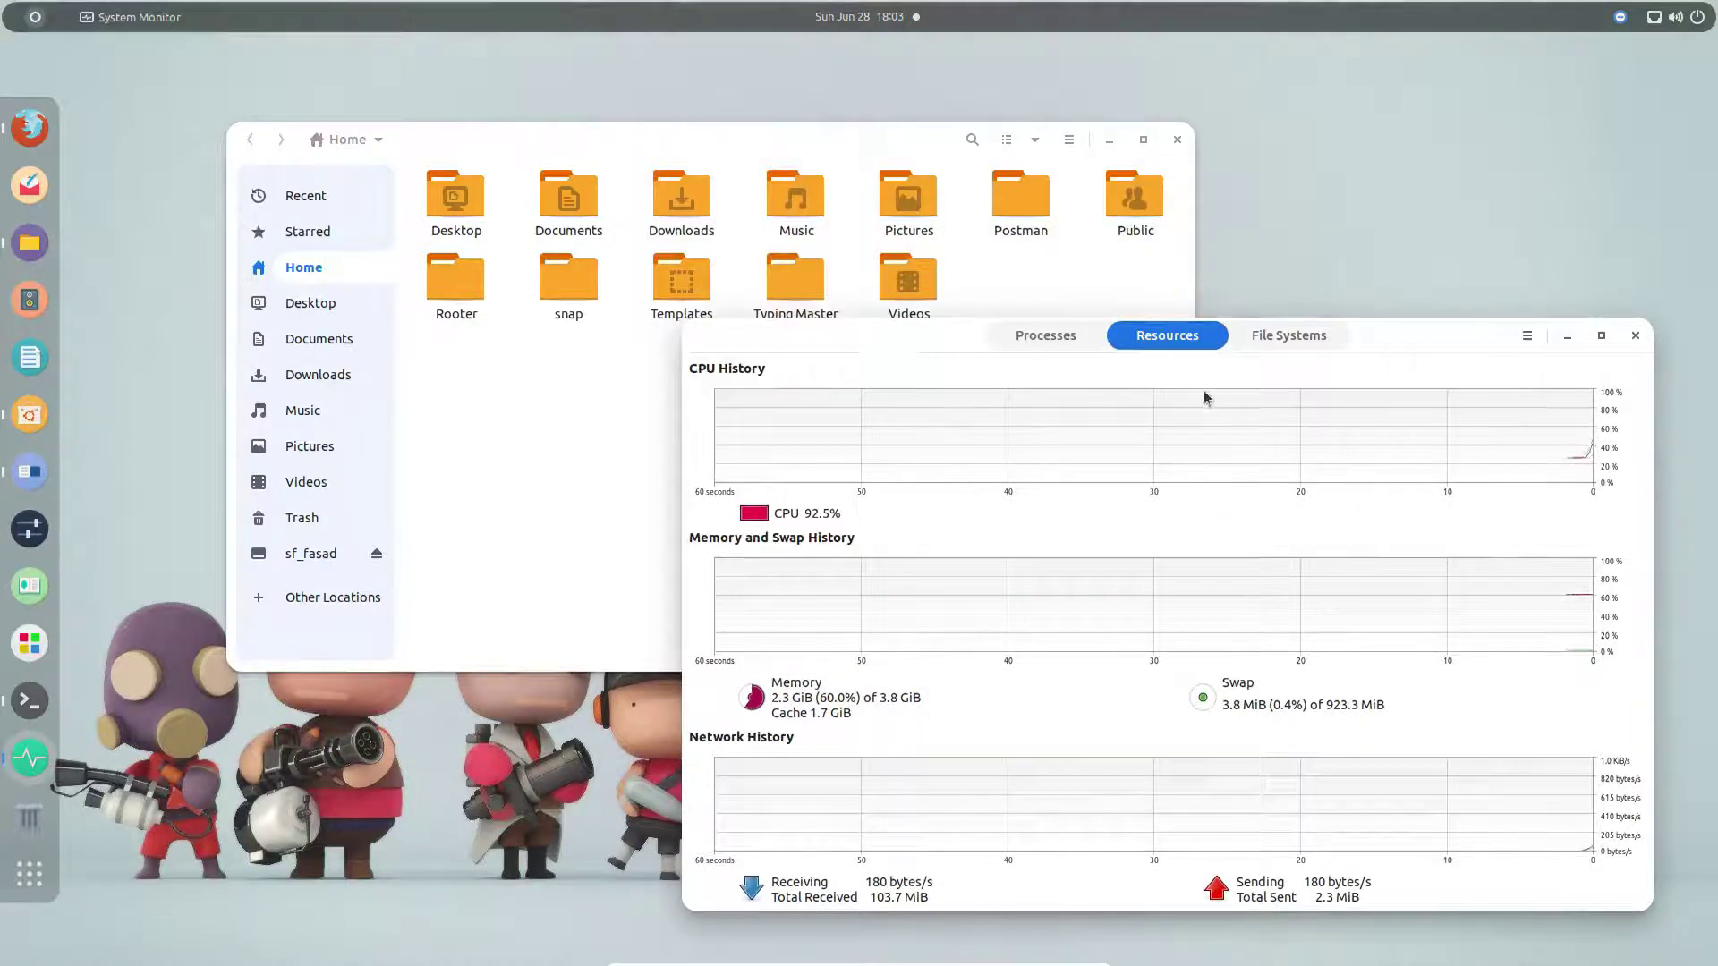
{"action": "left_click", "coordinate": [1636, 336]}
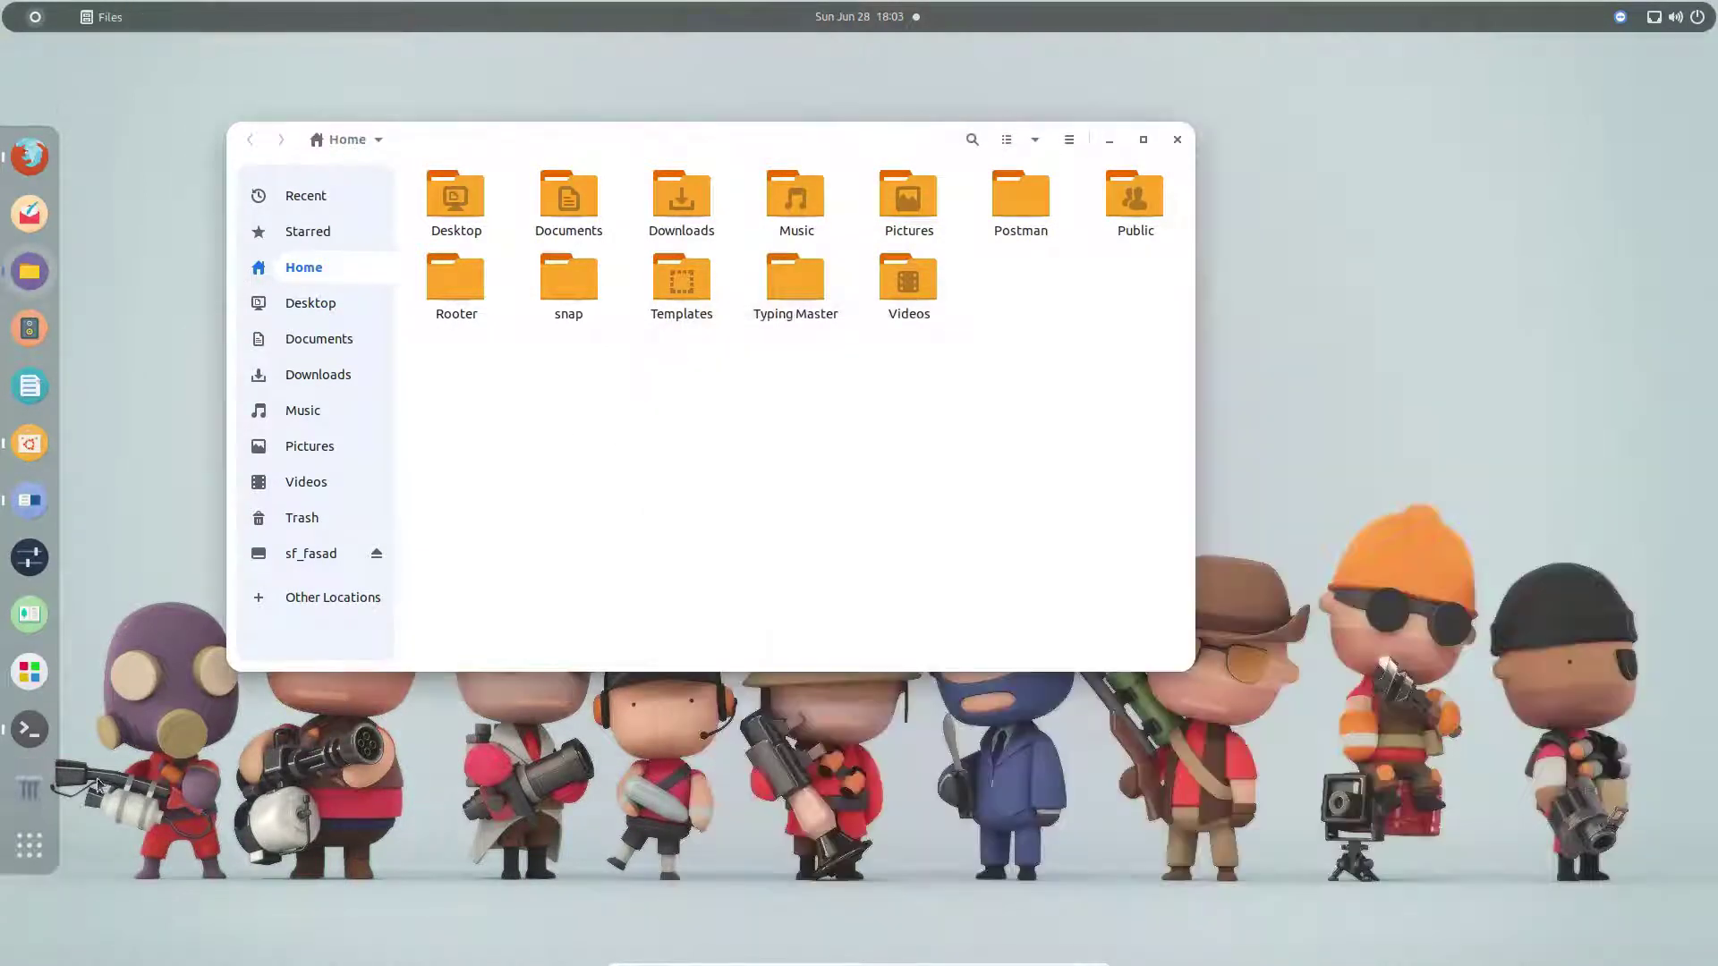
Launch the other System Monitor version, move it higher, and return to Tweaks.
{"action": "left_click", "coordinate": [24, 855]}
{"action": "left_click", "coordinate": [960, 442]}
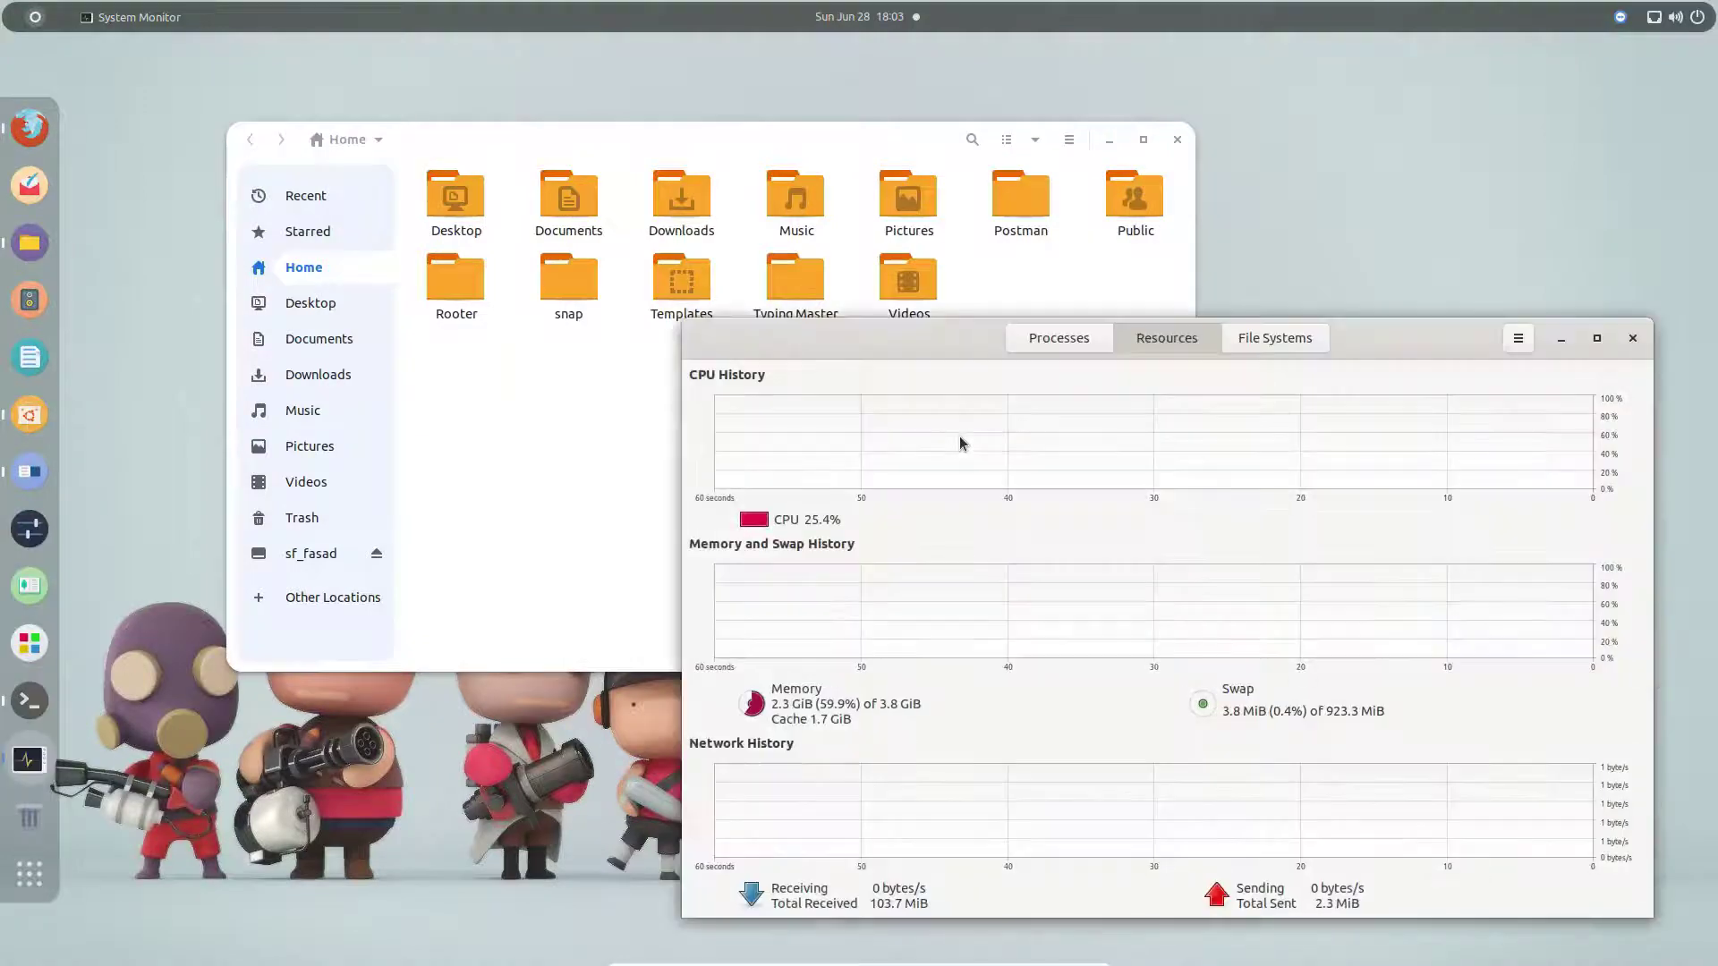
{"action": "left_click_drag", "start_coordinate": [1388, 339], "coordinate": [1409, 239]}
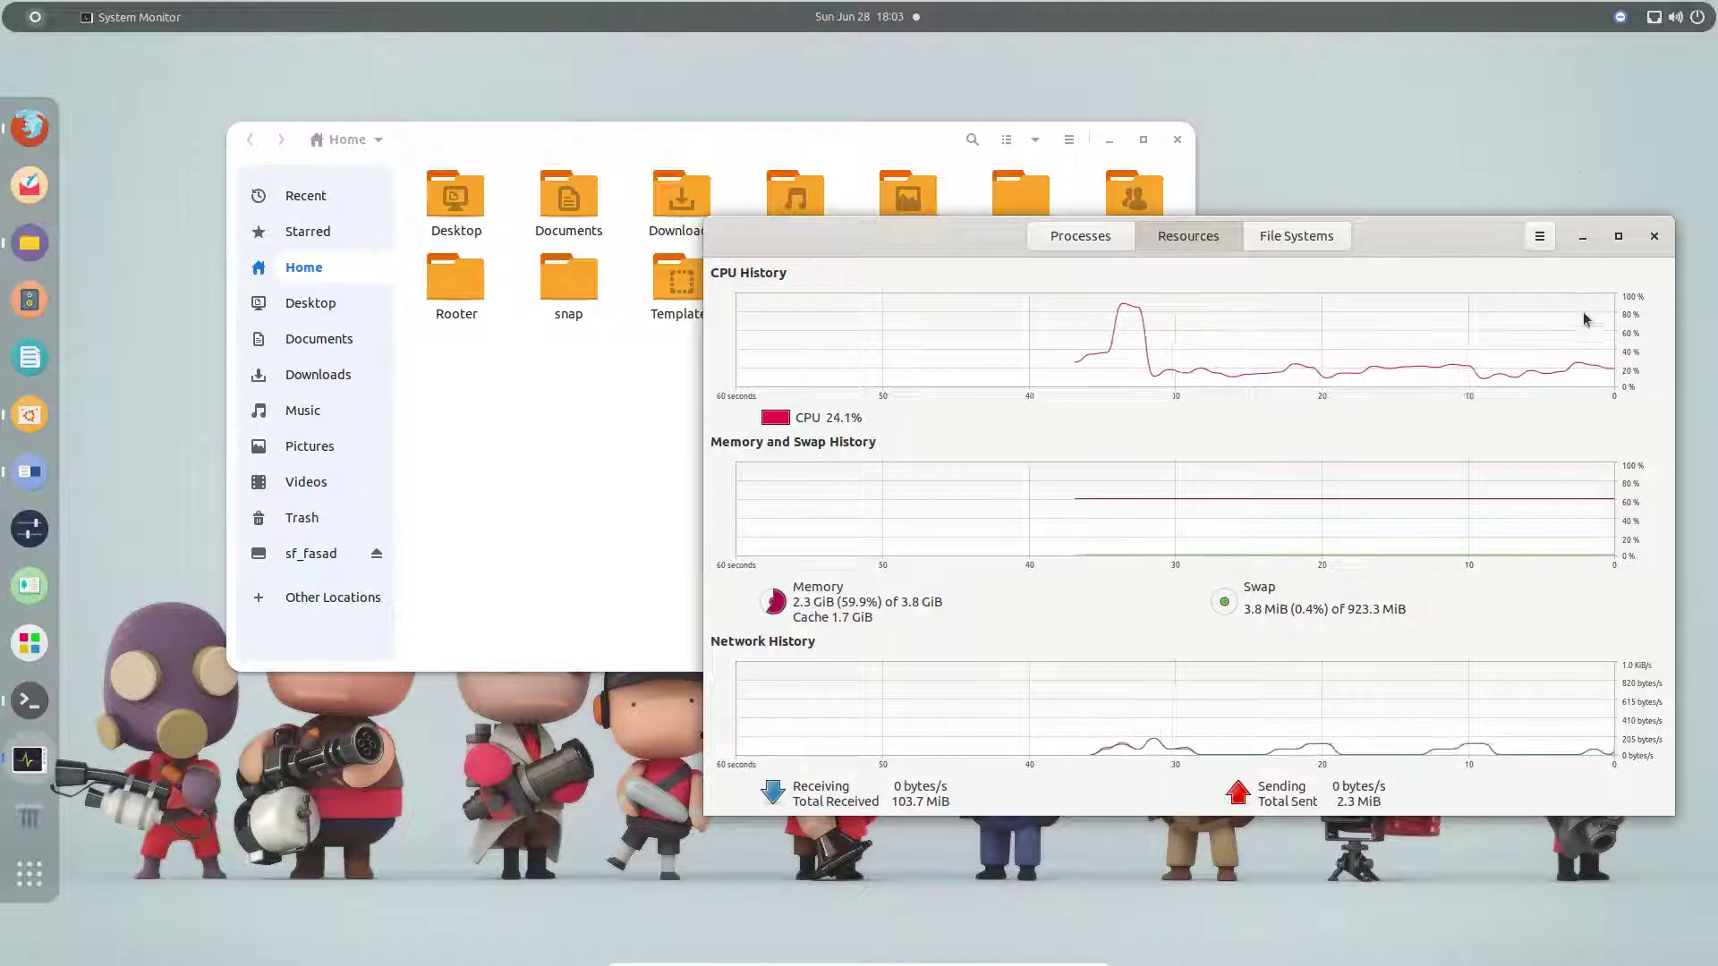
{"action": "left_click", "coordinate": [29, 474]}
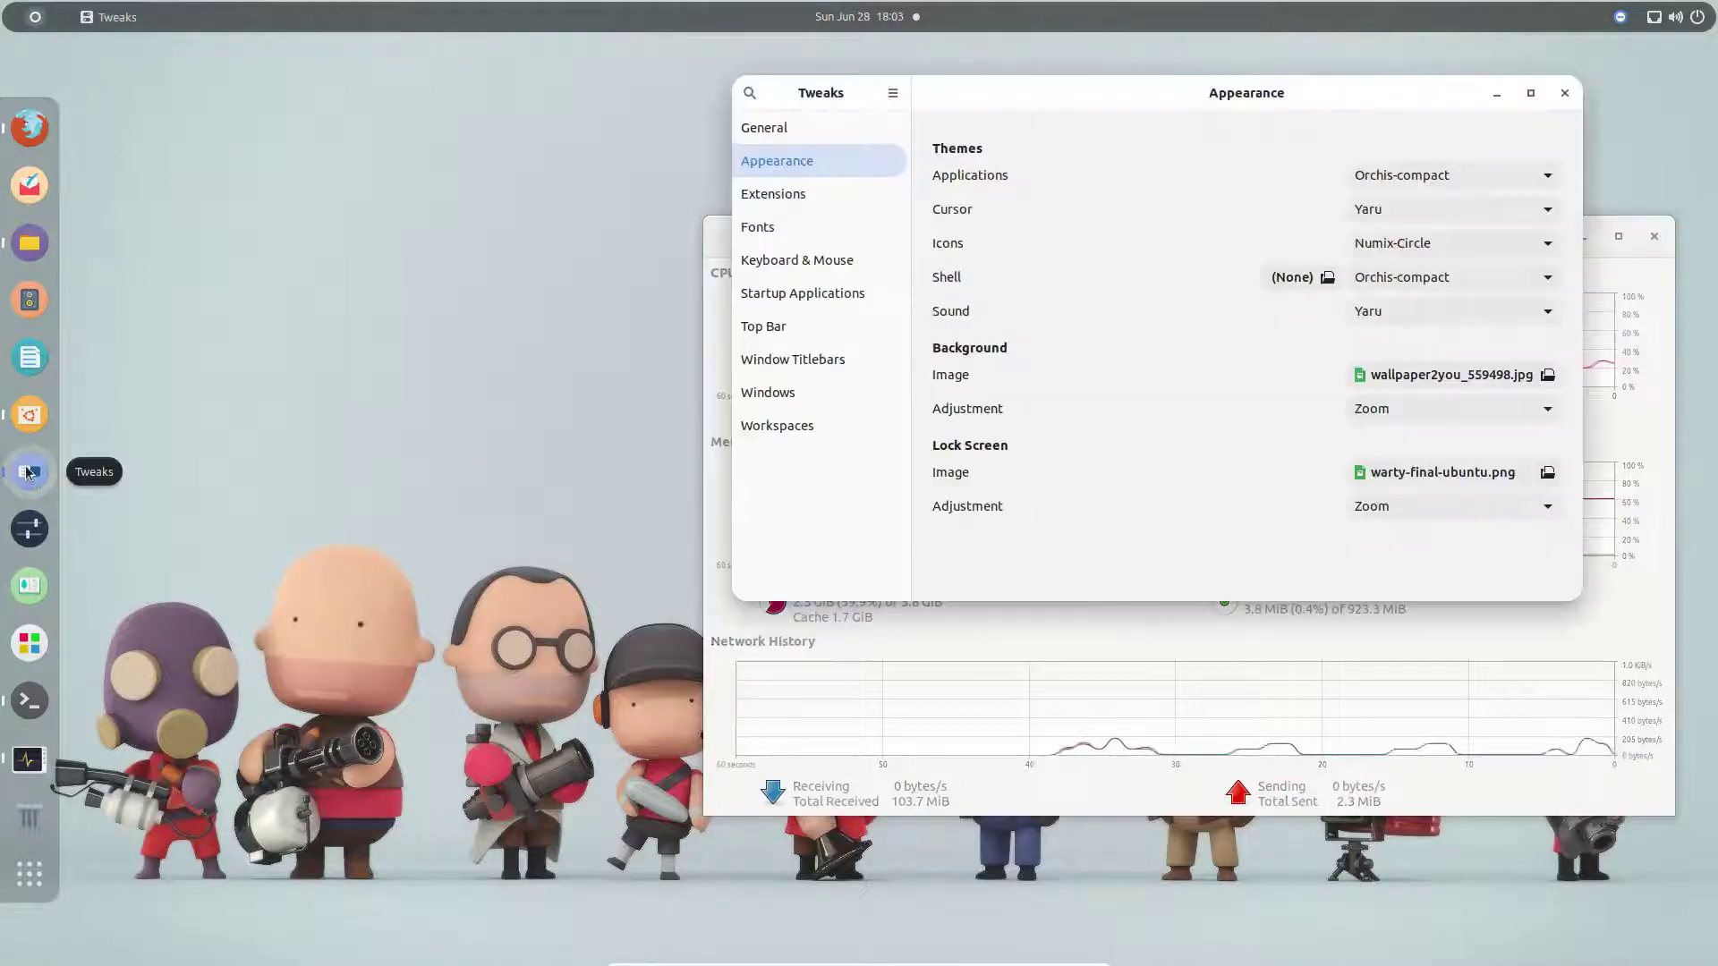
Move Tweaks left, browse the application themes, and apply Yaru-light.
{"action": "left_click_drag", "start_coordinate": [1131, 104], "coordinate": [501, 89]}
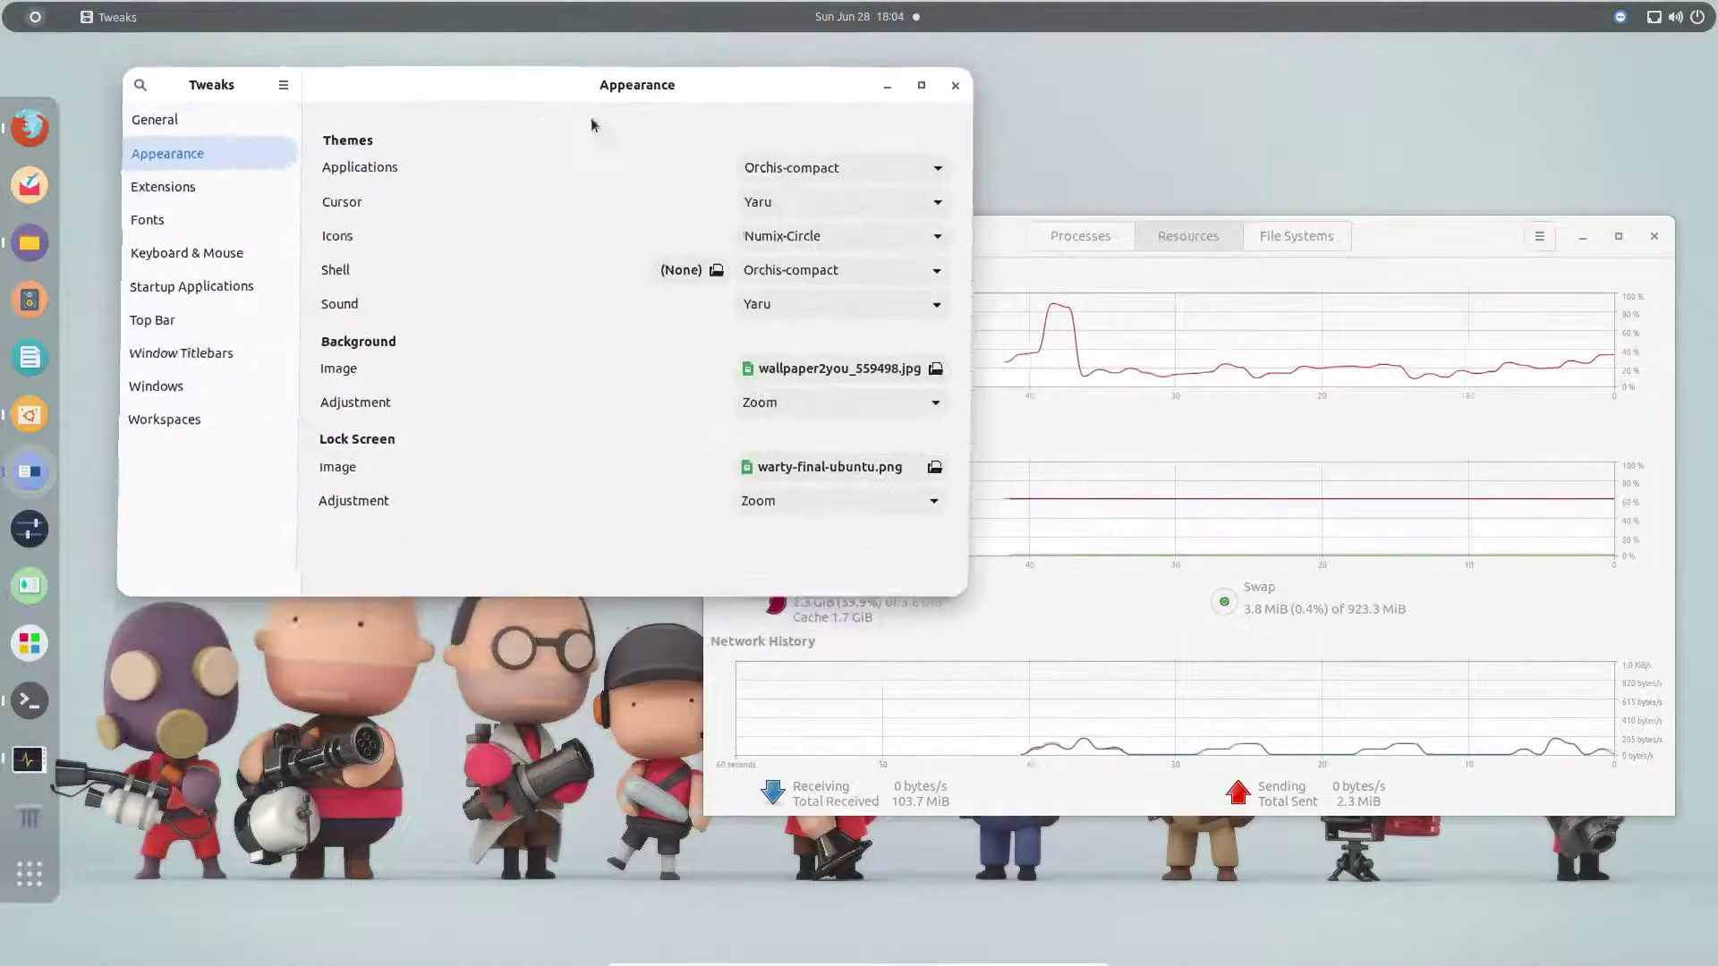
{"action": "left_click", "coordinate": [782, 169]}
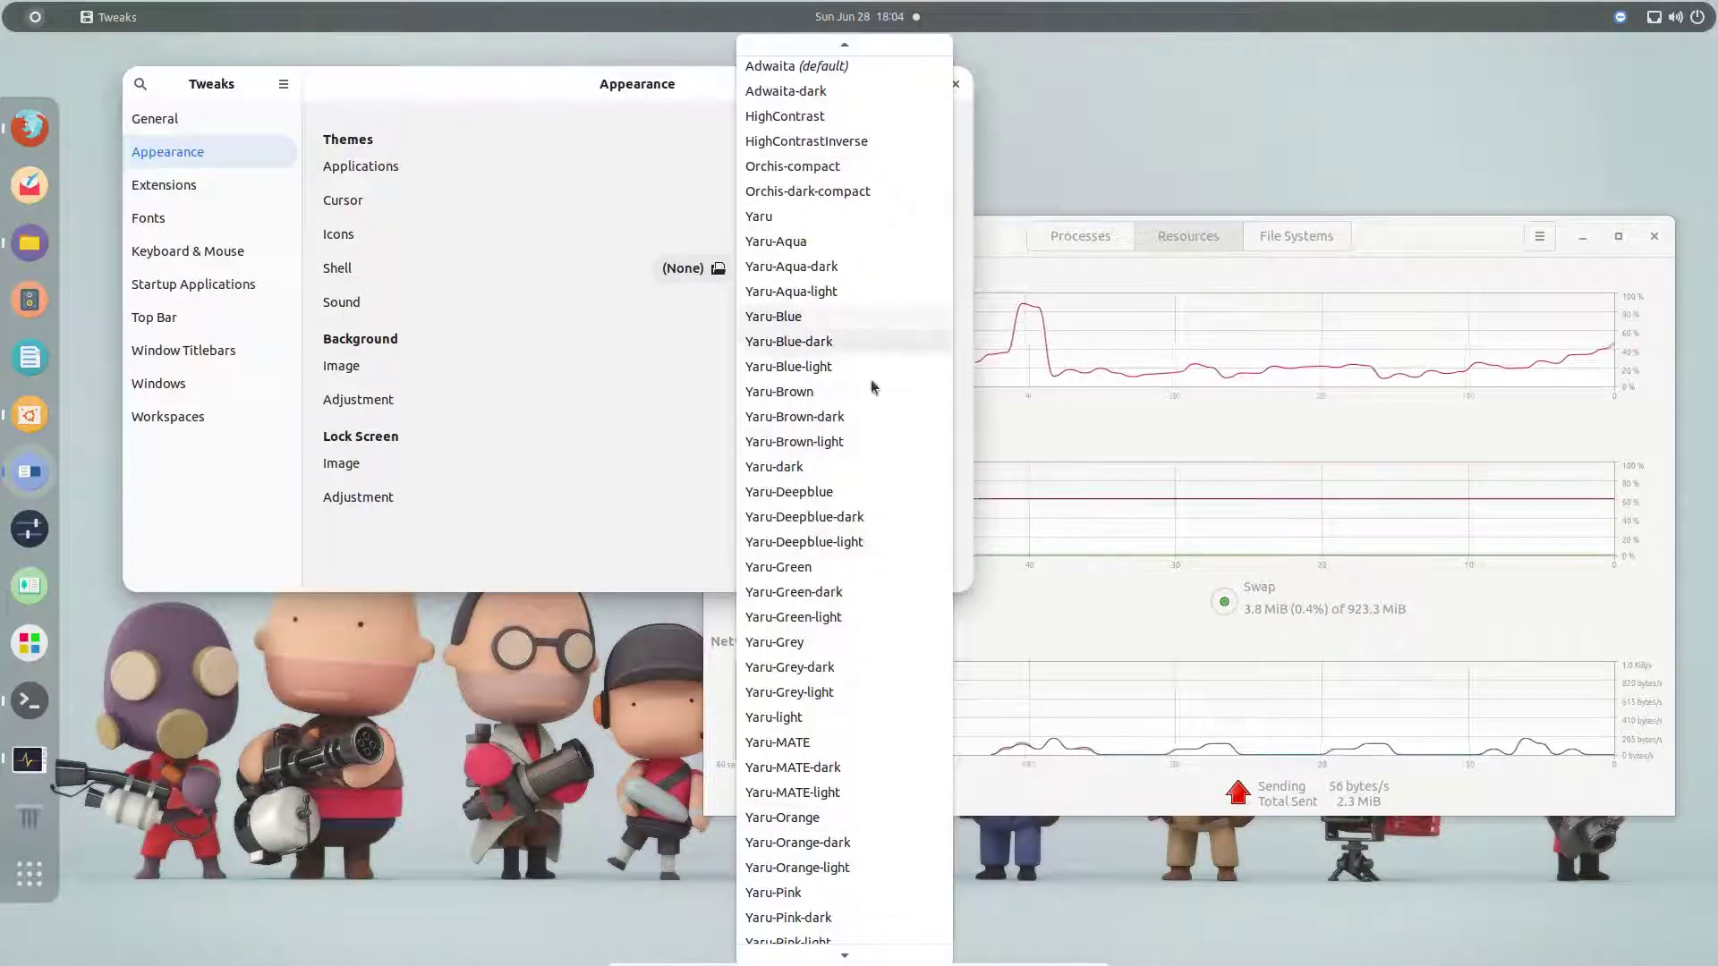
{"action": "scroll", "coordinate": [871, 379], "scroll_direction": "down", "scroll_amount": 3}
{"action": "scroll", "coordinate": [850, 340], "scroll_direction": "up", "scroll_amount": 2}
{"action": "scroll", "coordinate": [933, 719], "scroll_direction": "down", "scroll_amount": 3}
{"action": "scroll", "coordinate": [904, 850], "scroll_direction": "down", "scroll_amount": 3}
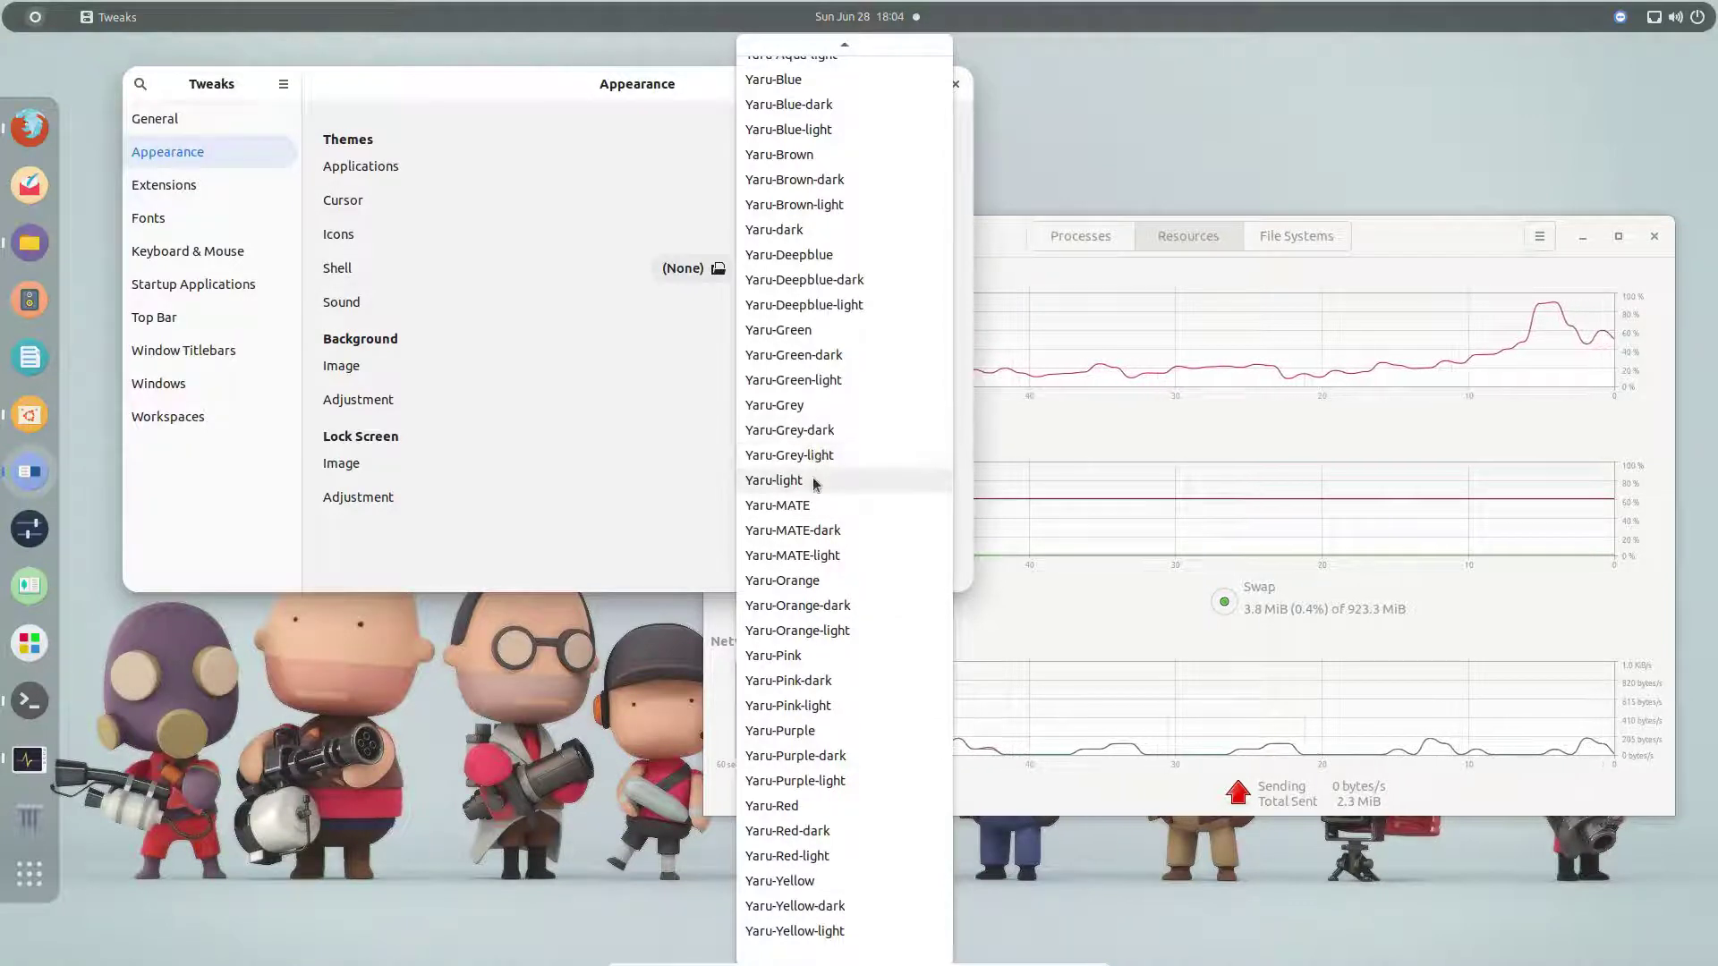
{"action": "key", "text": "Escape"}
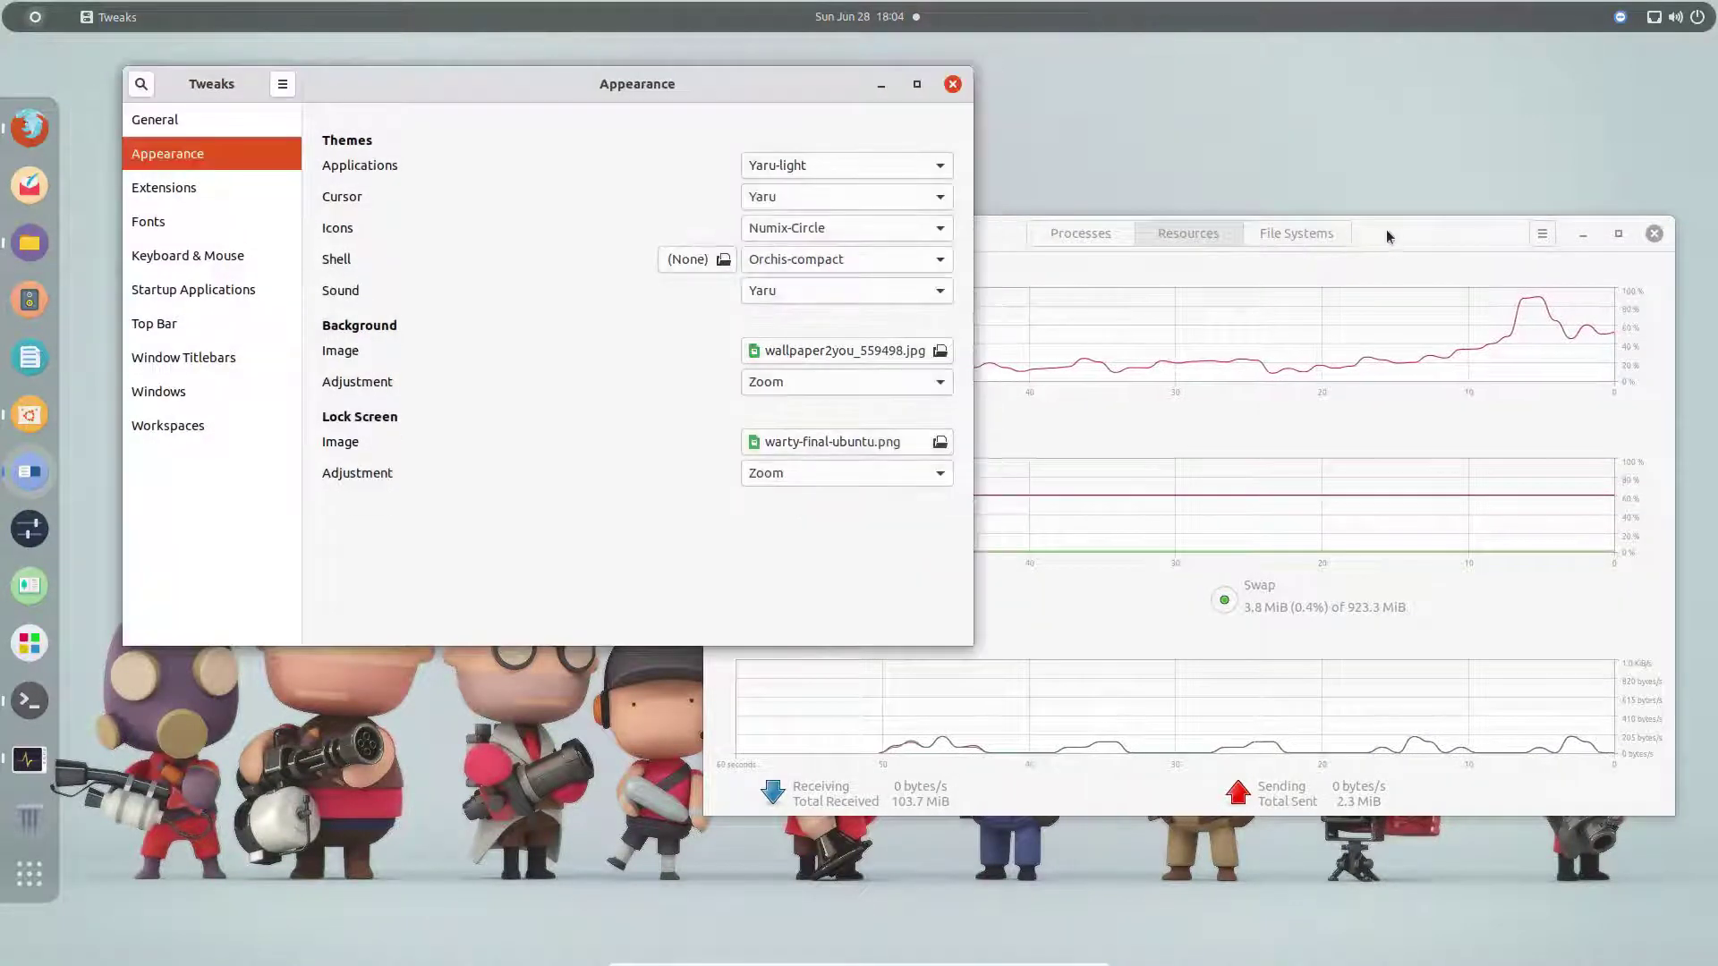
{"action": "left_click", "coordinate": [1411, 236]}
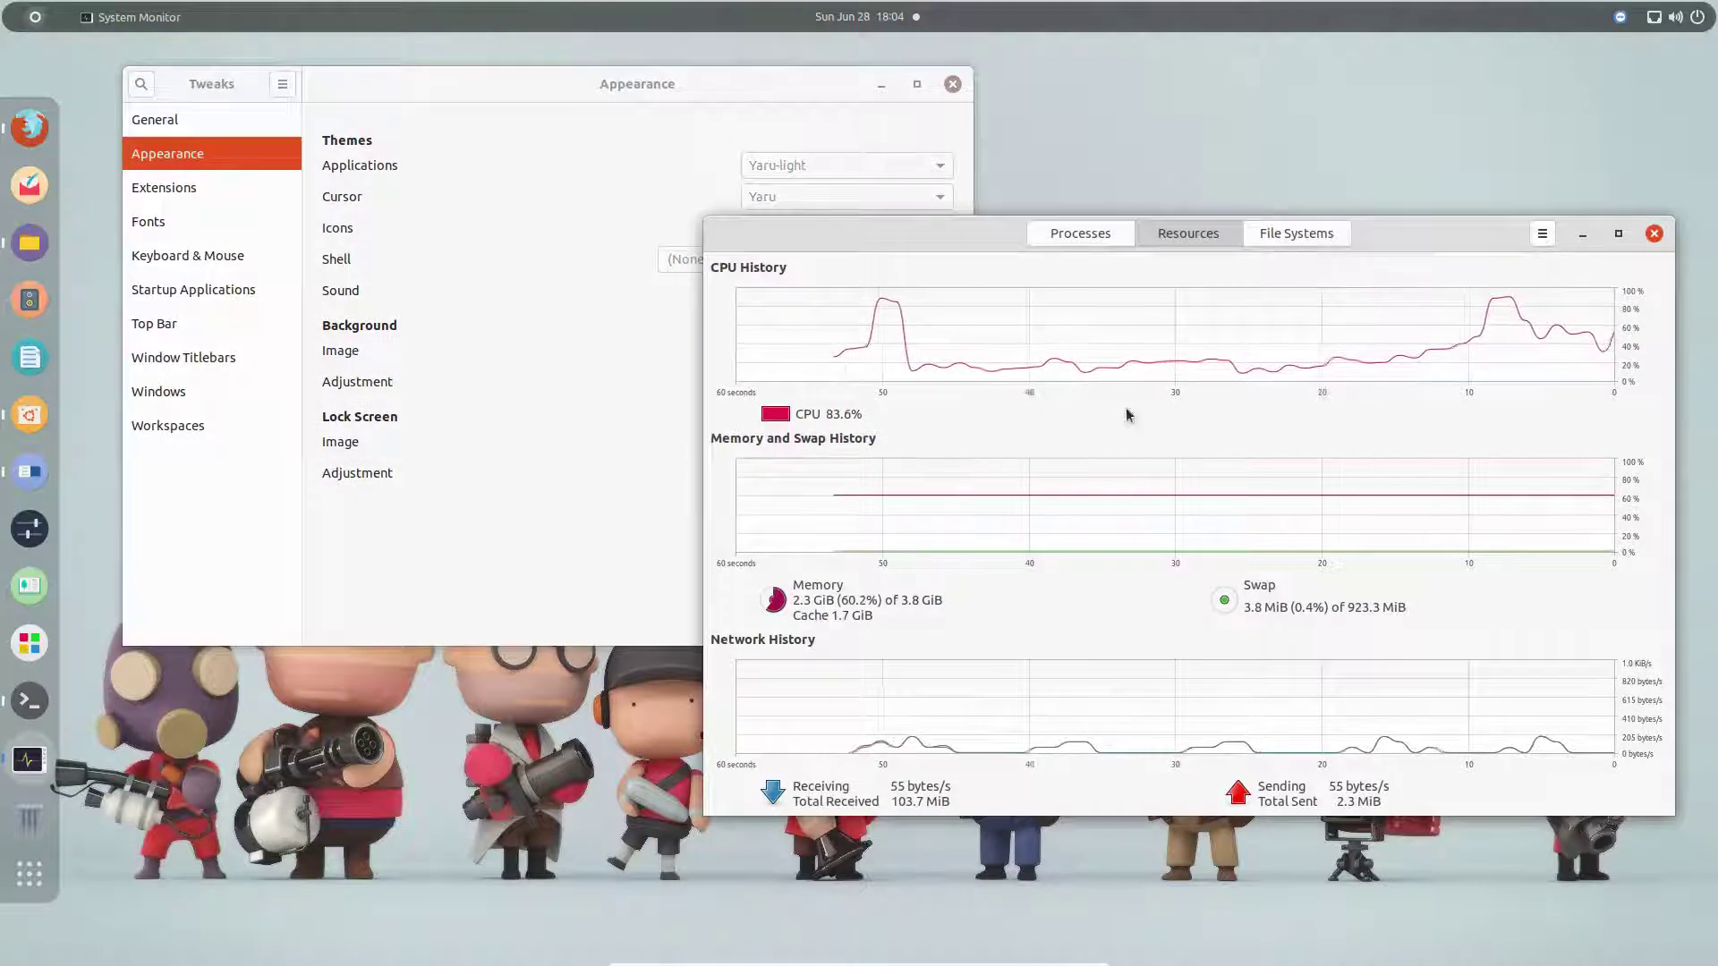
Switch the Applications theme to Yaru-dark and check System Monitor turns dark too.
{"action": "left_click", "coordinate": [682, 237]}
{"action": "left_click", "coordinate": [829, 165]}
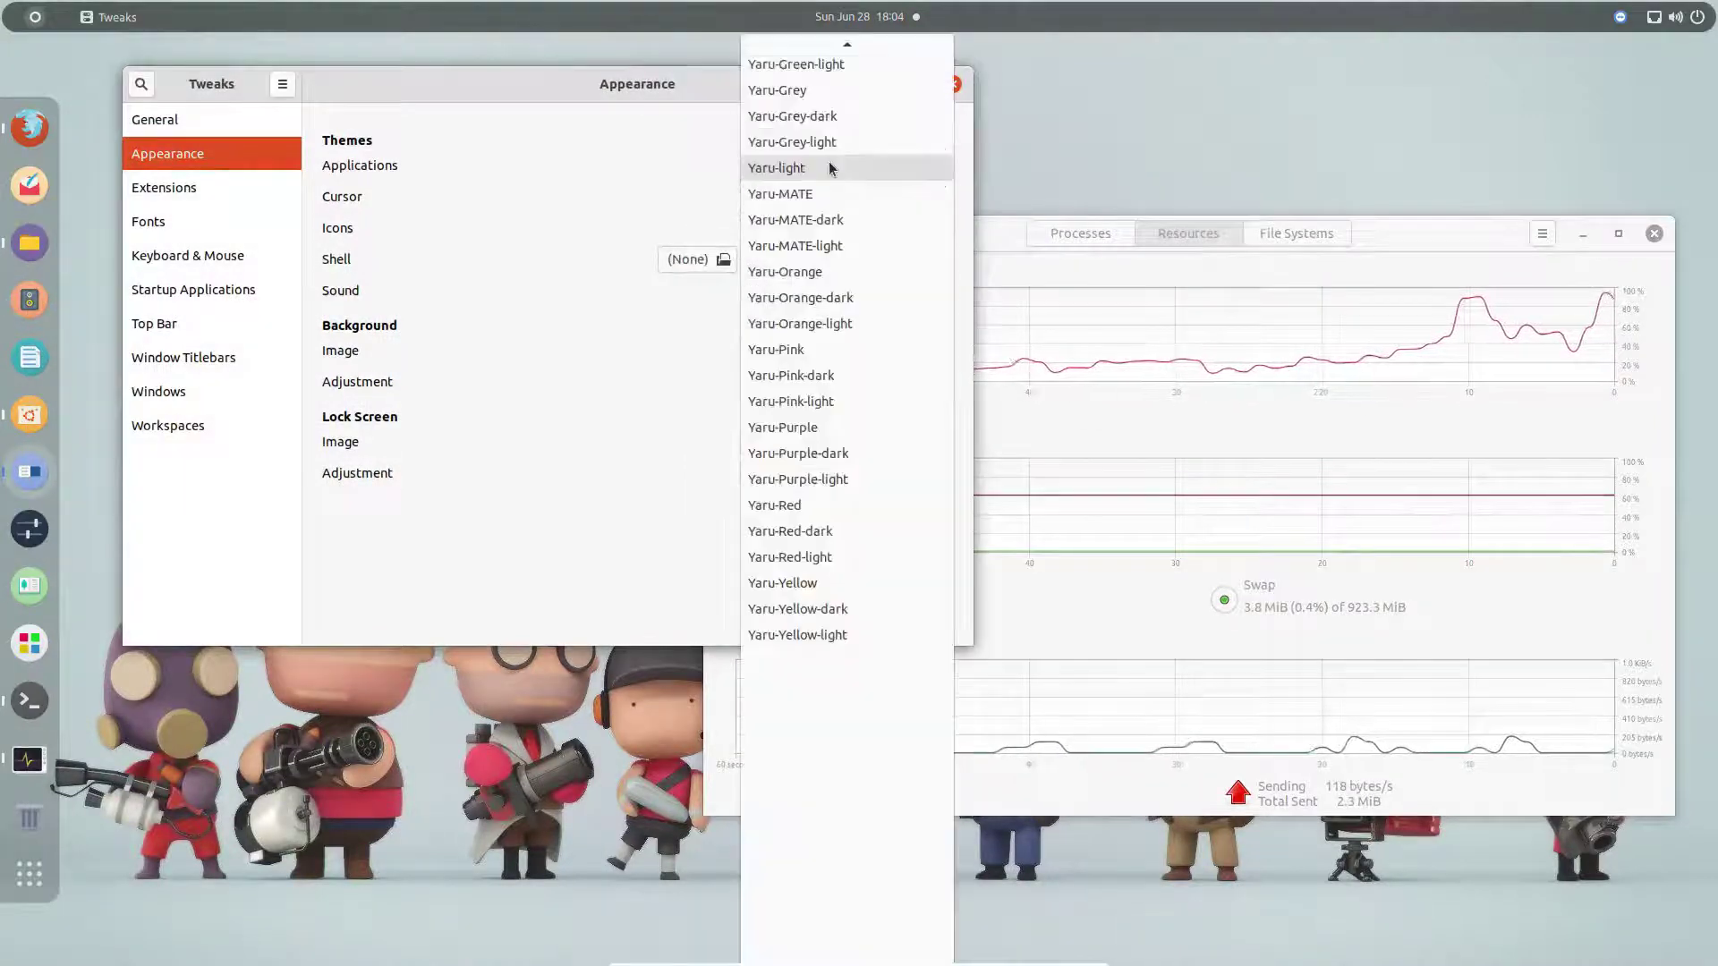
{"action": "scroll", "coordinate": [851, 185], "scroll_direction": "up", "scroll_amount": 1}
{"action": "scroll", "coordinate": [850, 188], "scroll_direction": "up", "scroll_amount": 4}
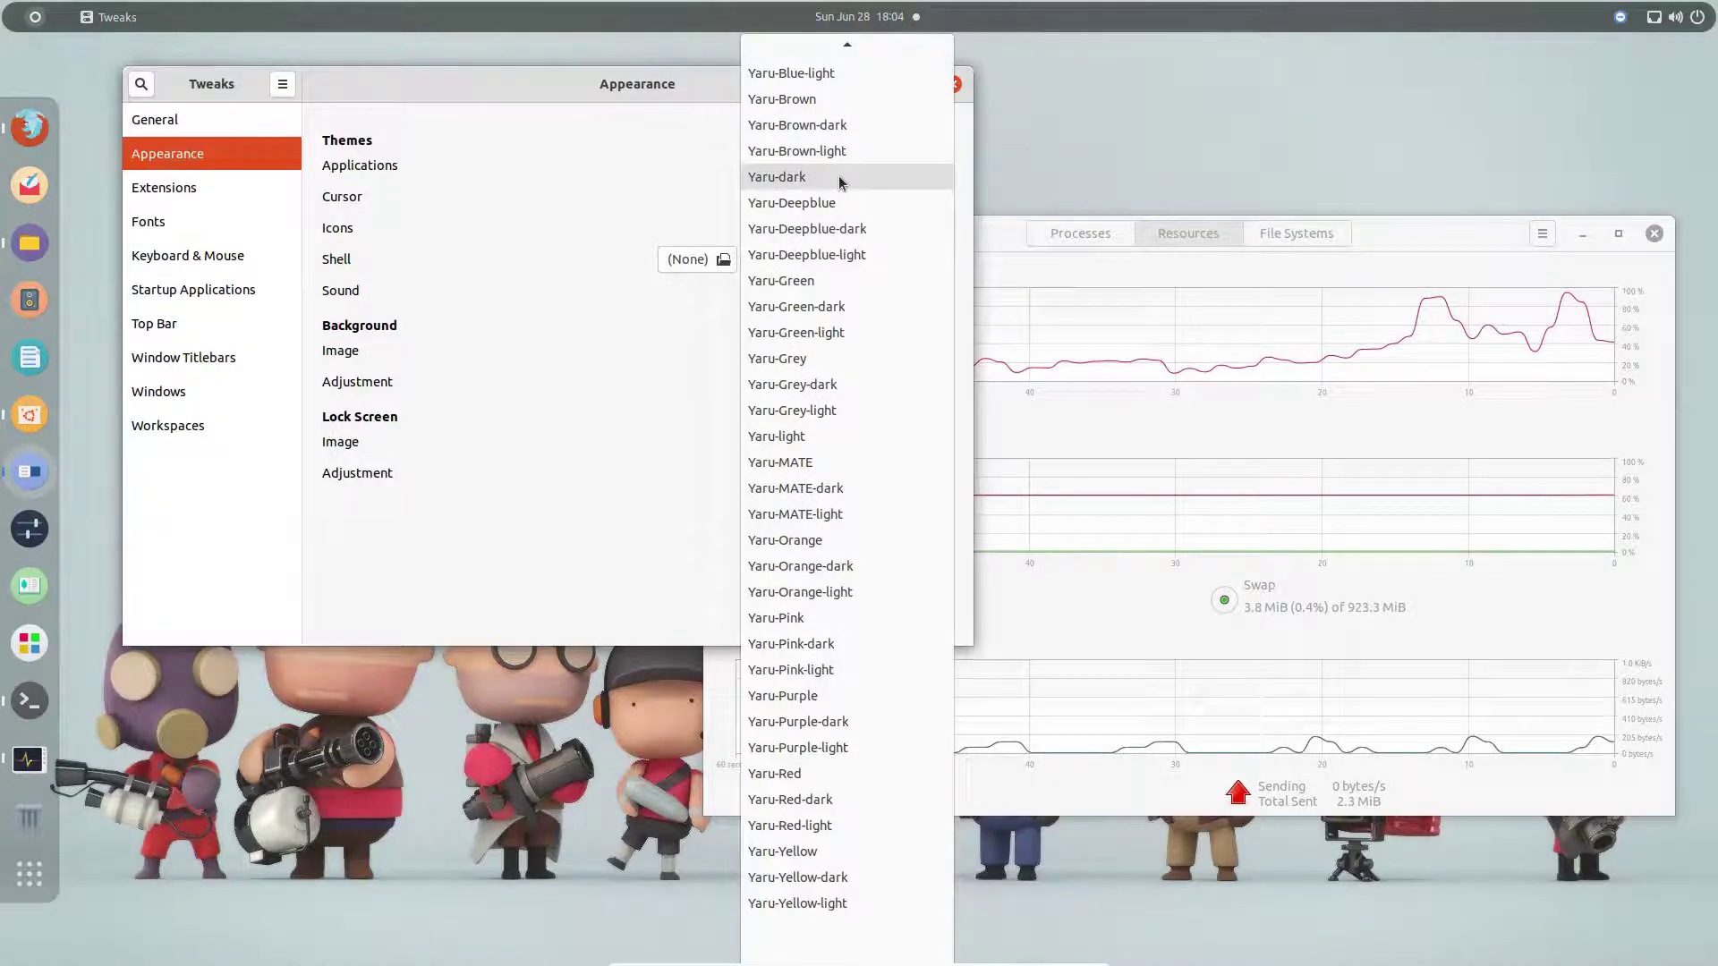
{"action": "left_click", "coordinate": [840, 182]}
{"action": "left_click", "coordinate": [1461, 235]}
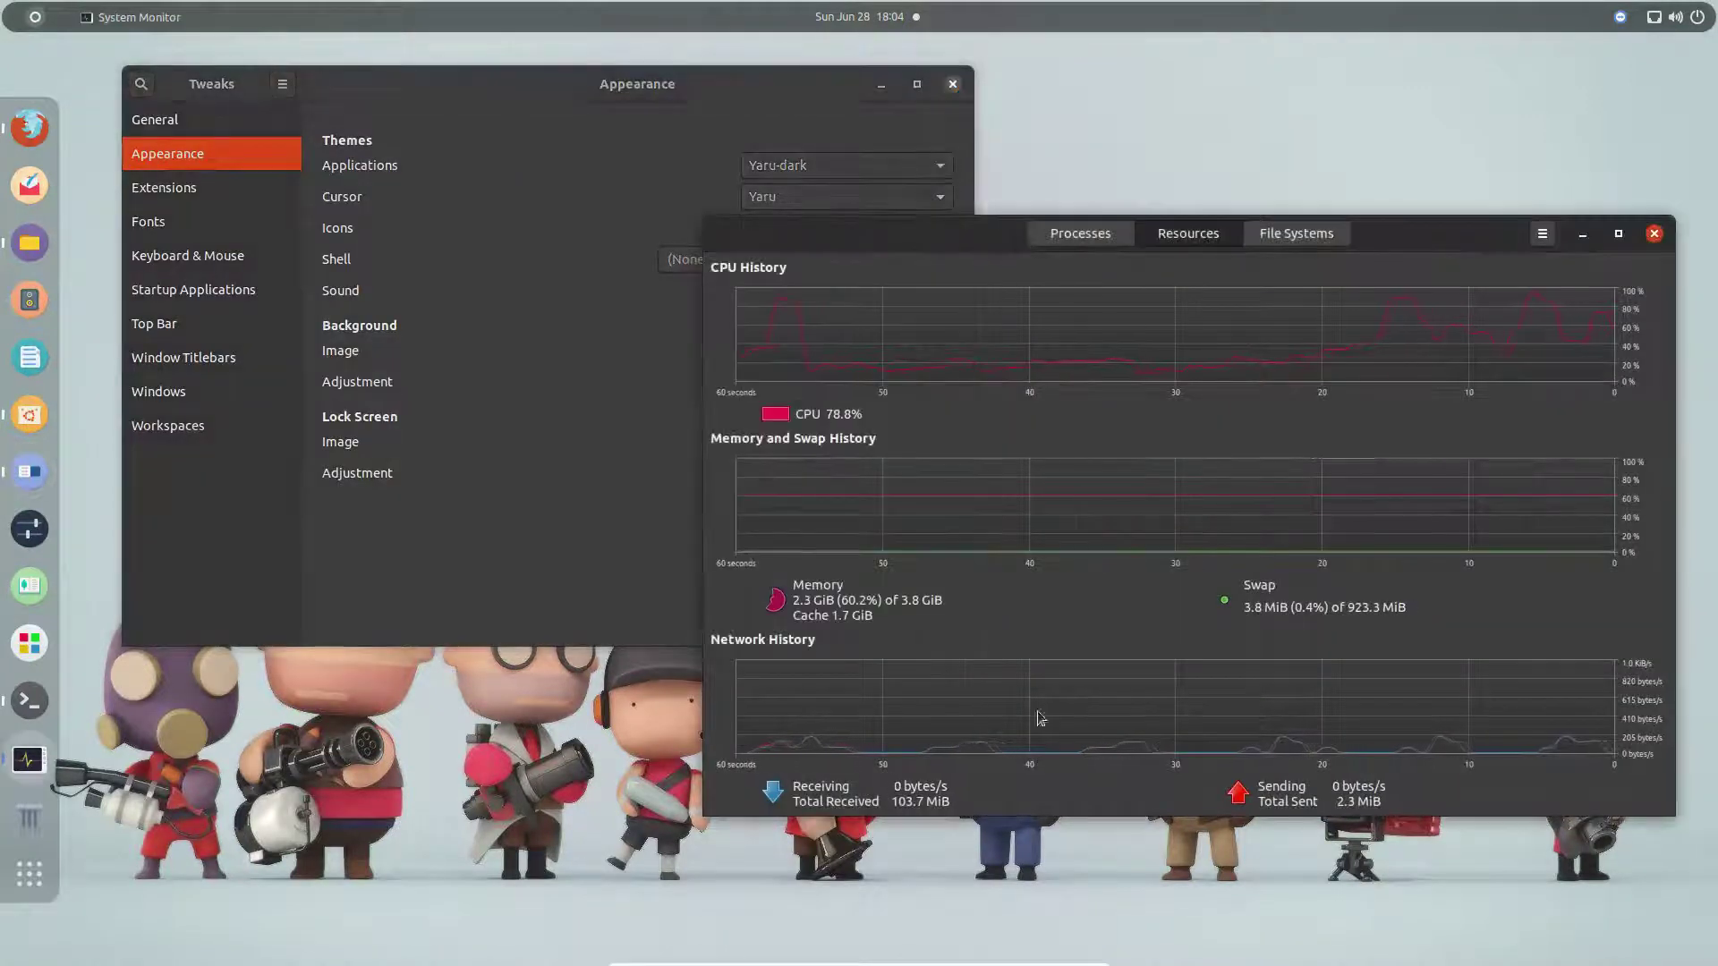
{"action": "left_click", "coordinate": [572, 92]}
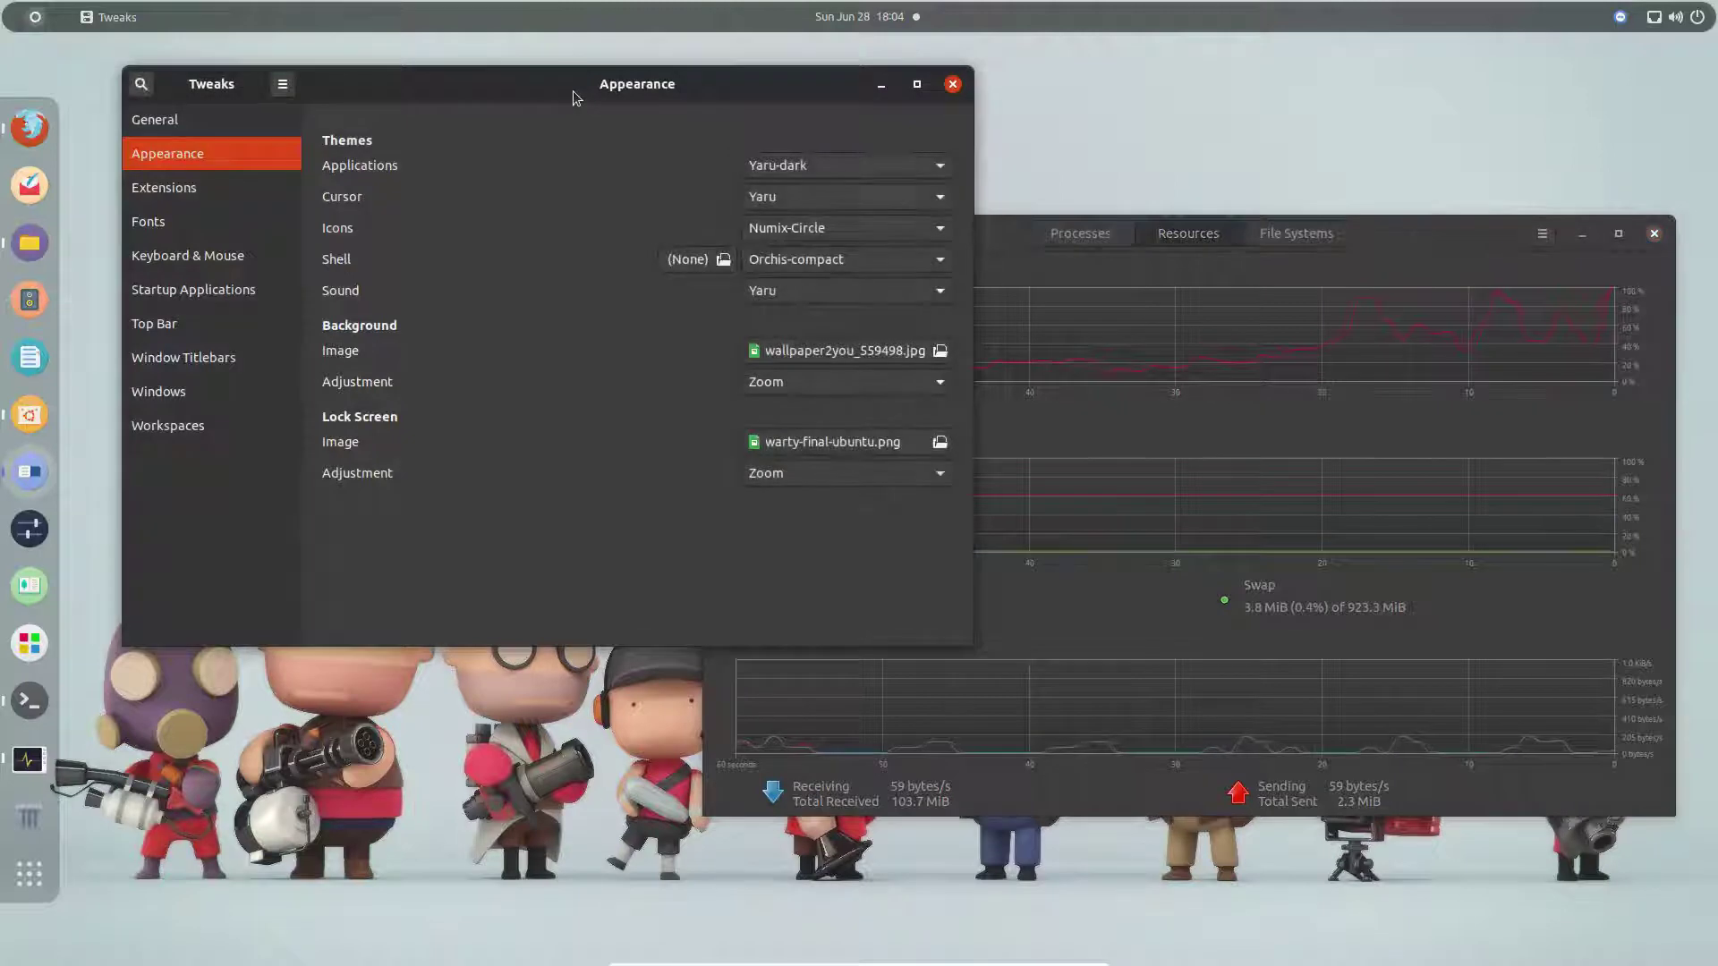
{"action": "left_click", "coordinate": [1397, 244]}
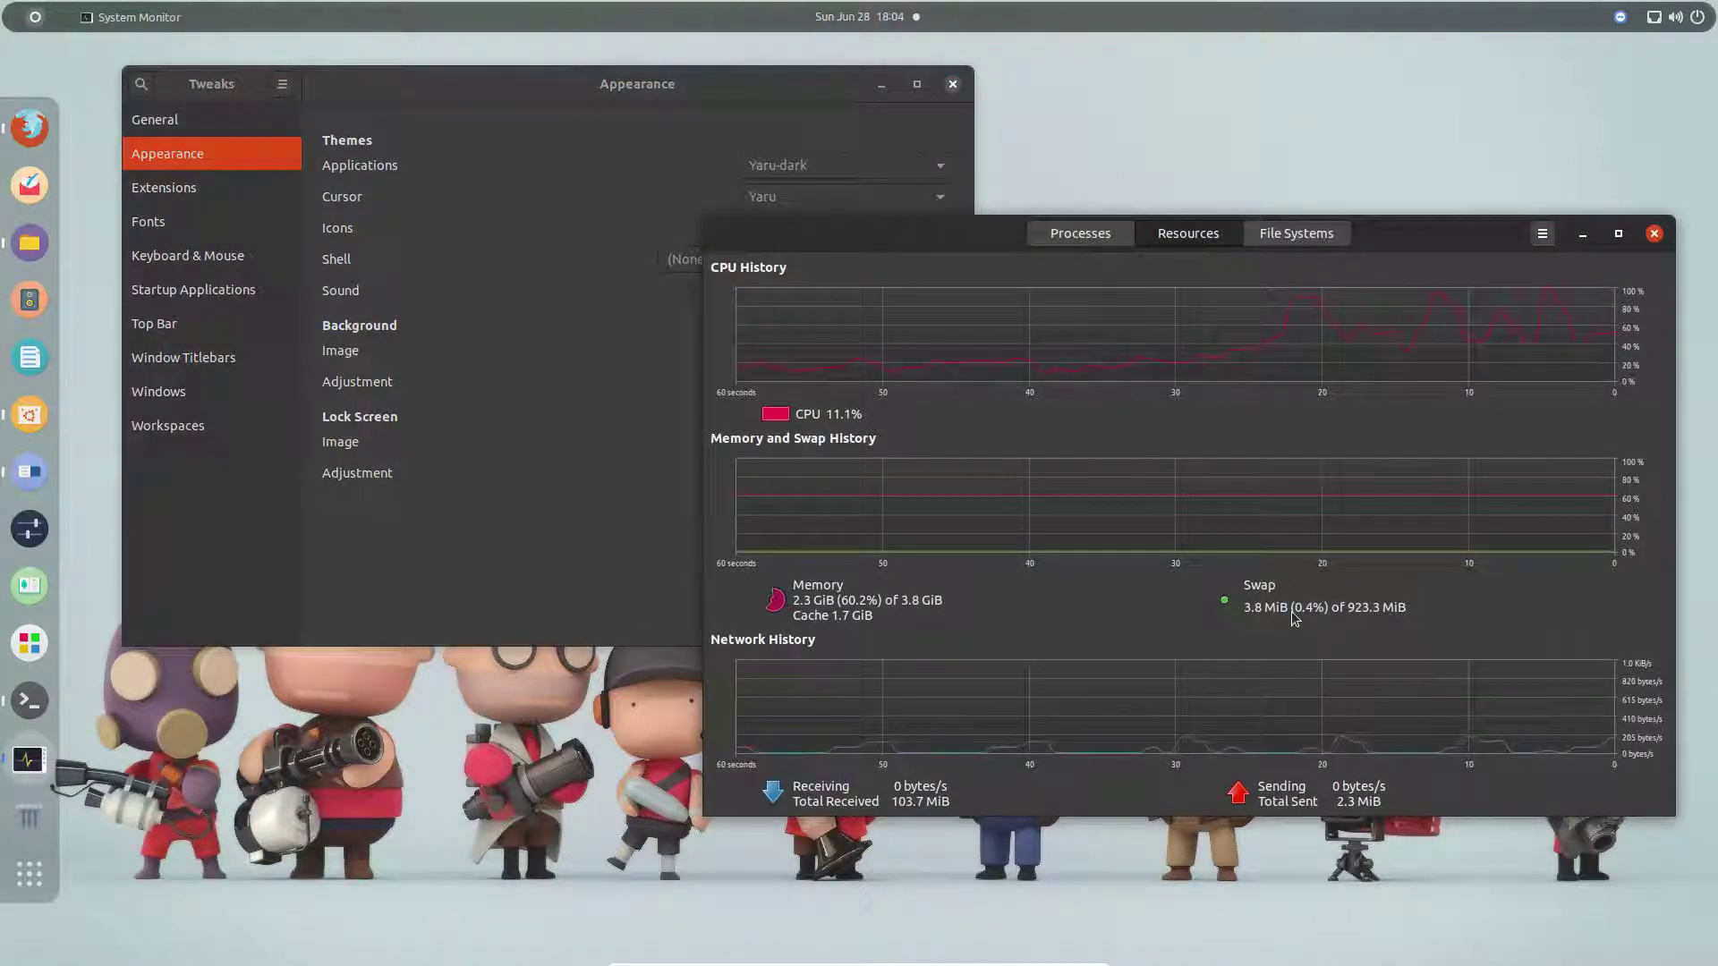
{"action": "left_click", "coordinate": [30, 701]}
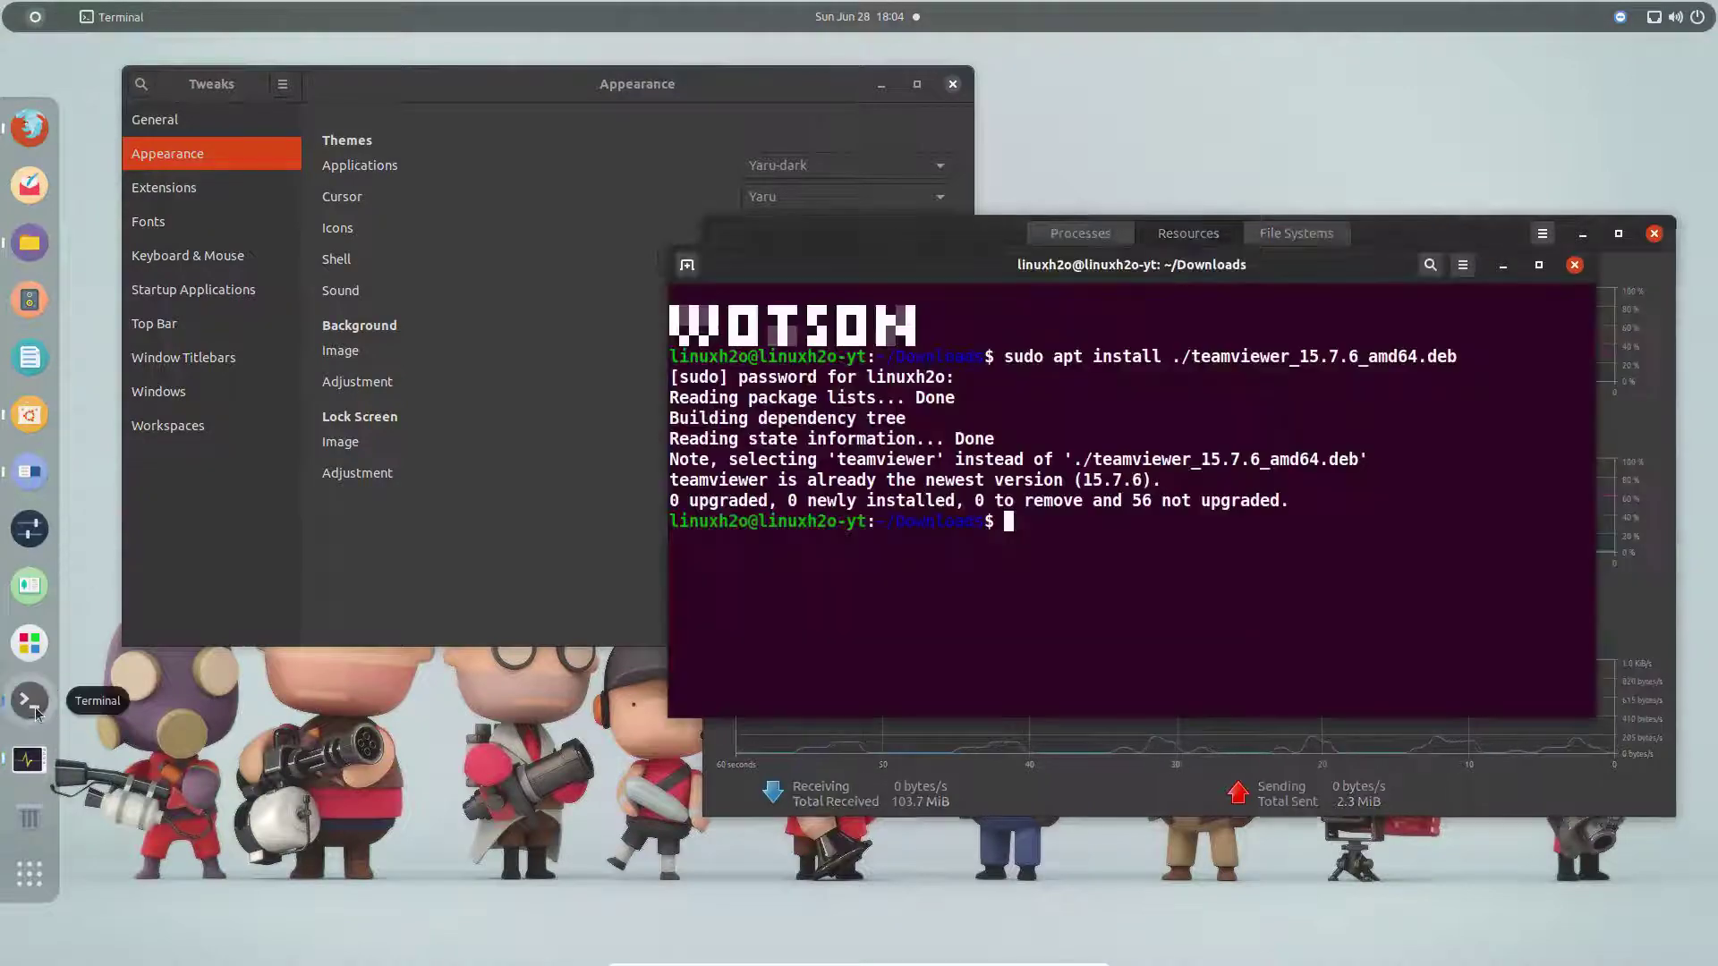
Clear the terminal and run 'snap list', correcting the mistyped 'snap liset'.
{"action": "left_click_drag", "start_coordinate": [1119, 280], "coordinate": [730, 251]}
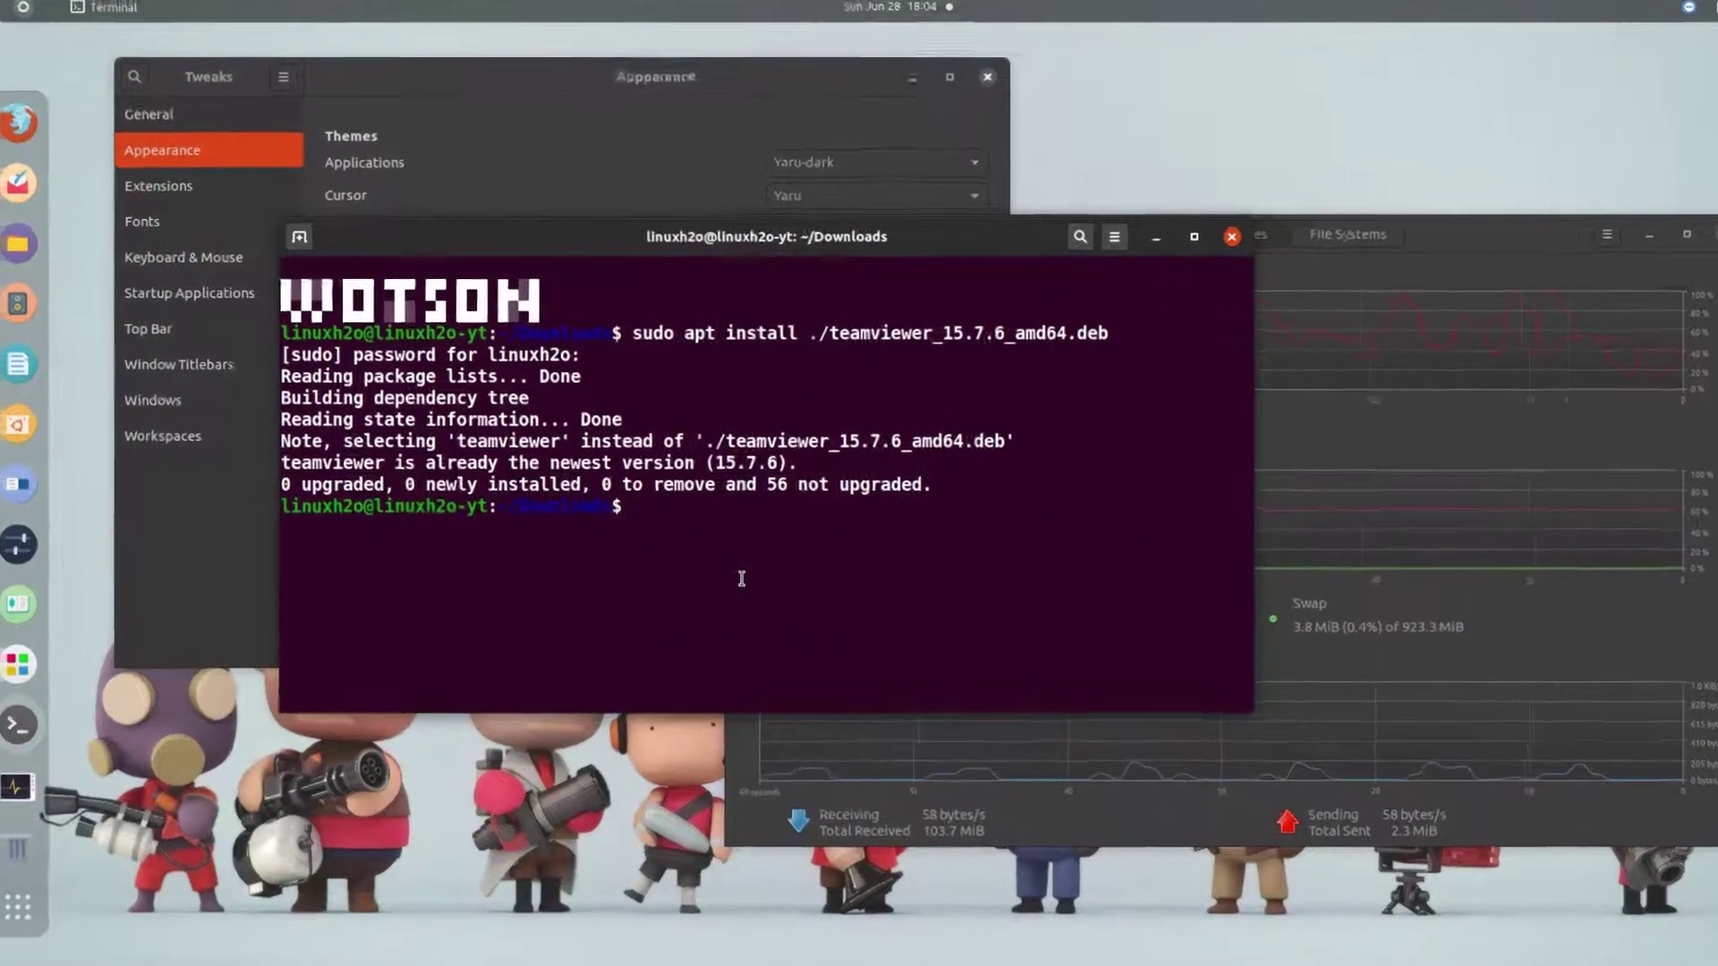
{"action": "type", "text": "clear"}
{"action": "key", "text": "Return"}
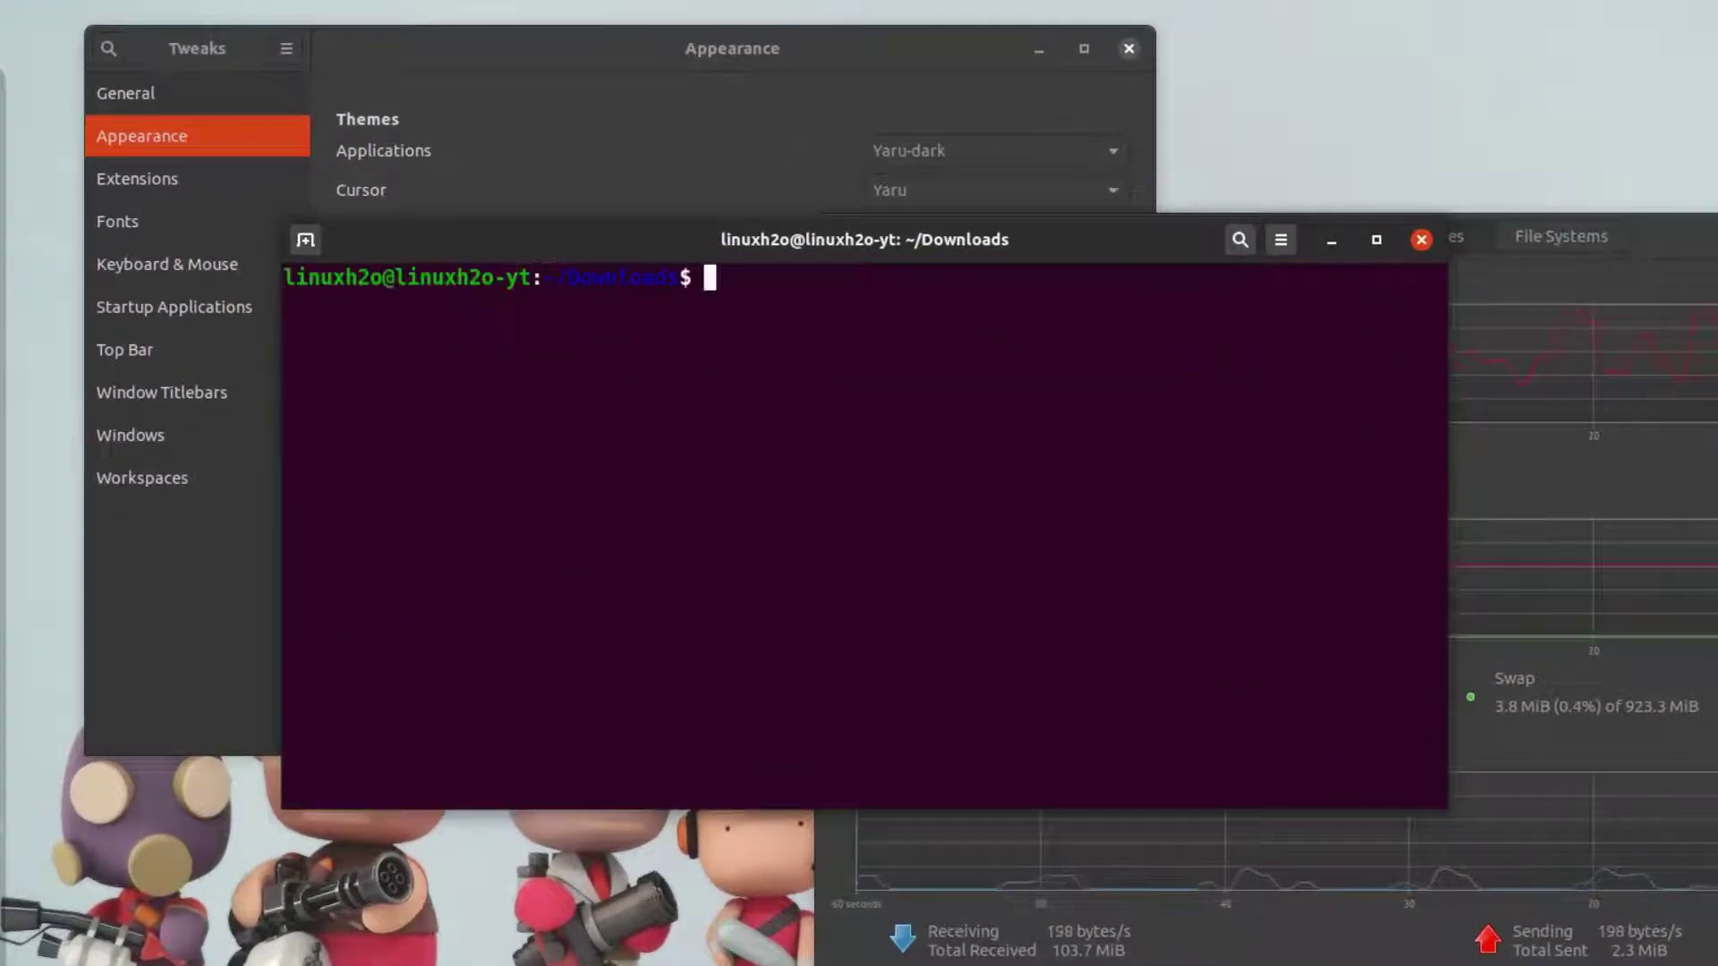
{"action": "type", "text": "snap liset"}
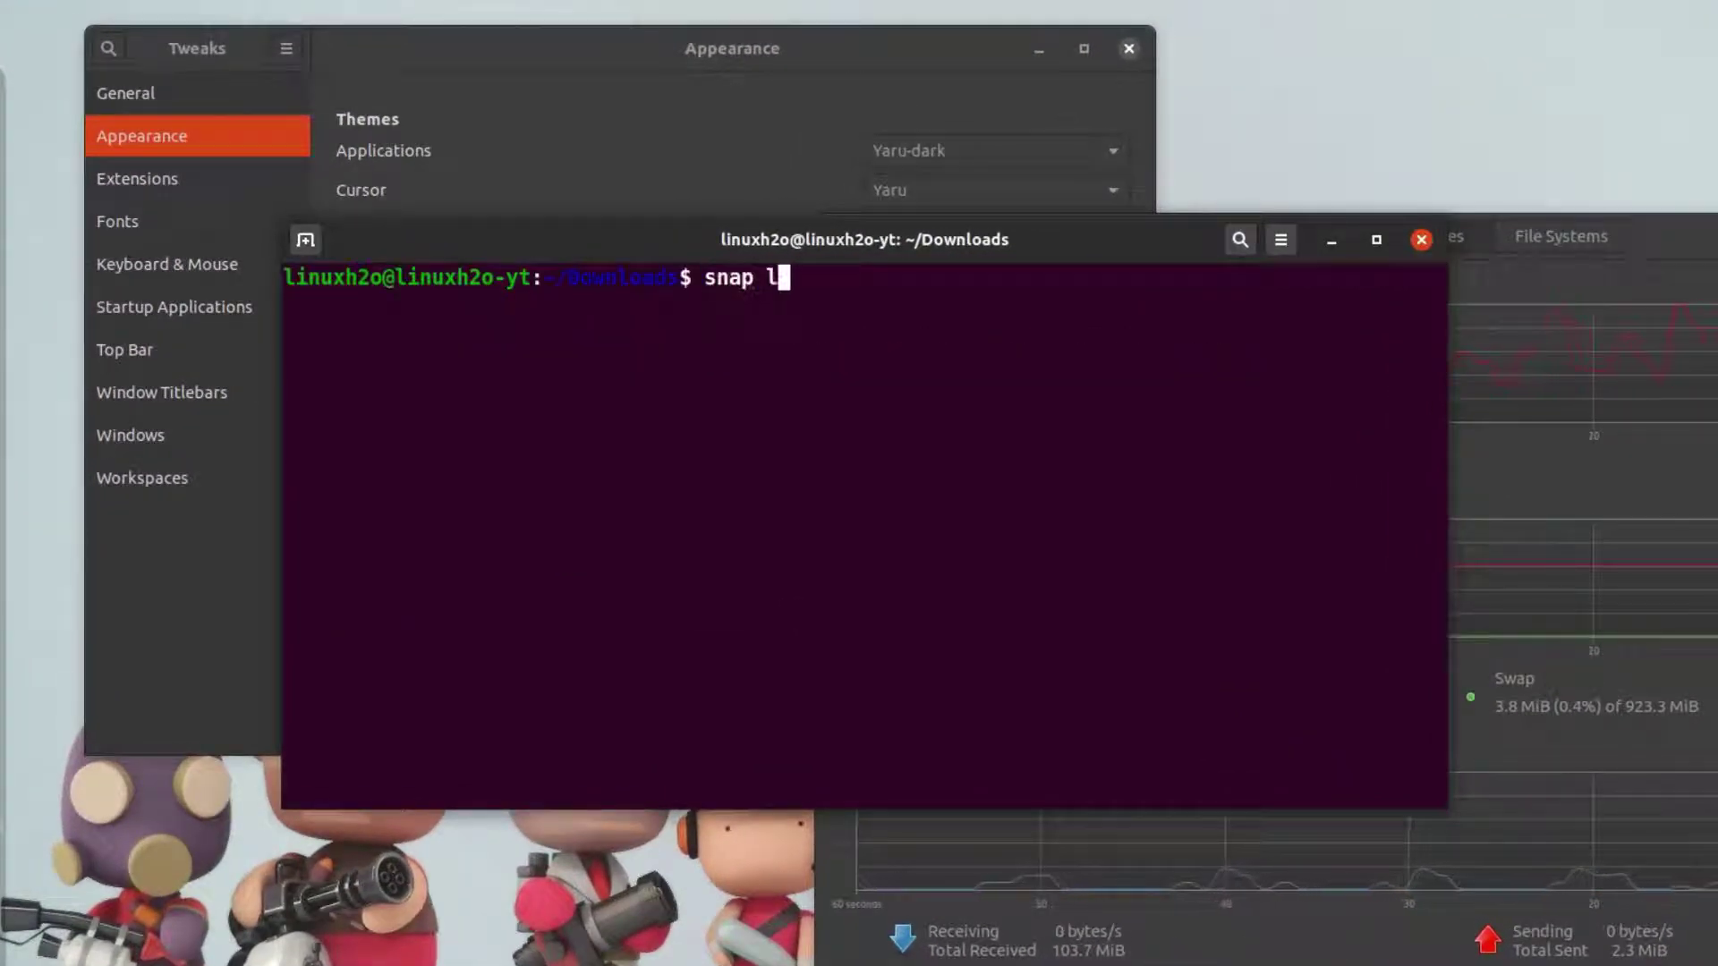
{"action": "key", "text": "Return"}
{"action": "key", "text": "Up"}
{"action": "key", "text": "BackSpace"}
{"action": "key", "text": "BackSpace"}
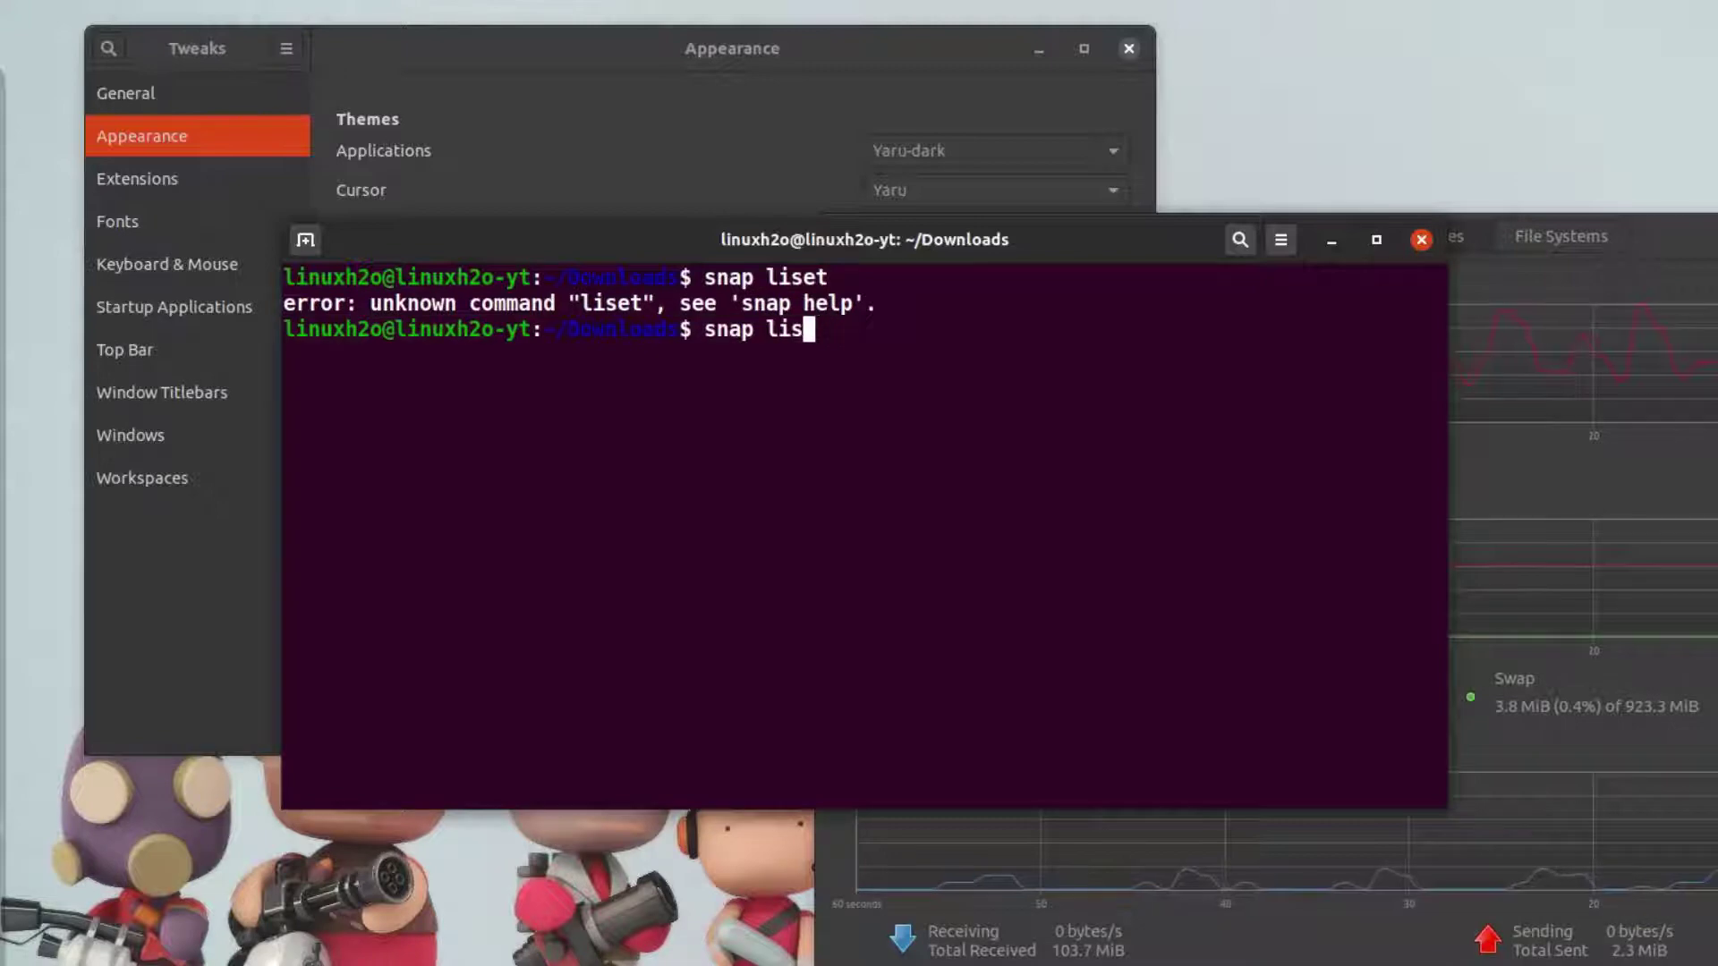
{"action": "type", "text": "t"}
{"action": "key", "text": "Return"}
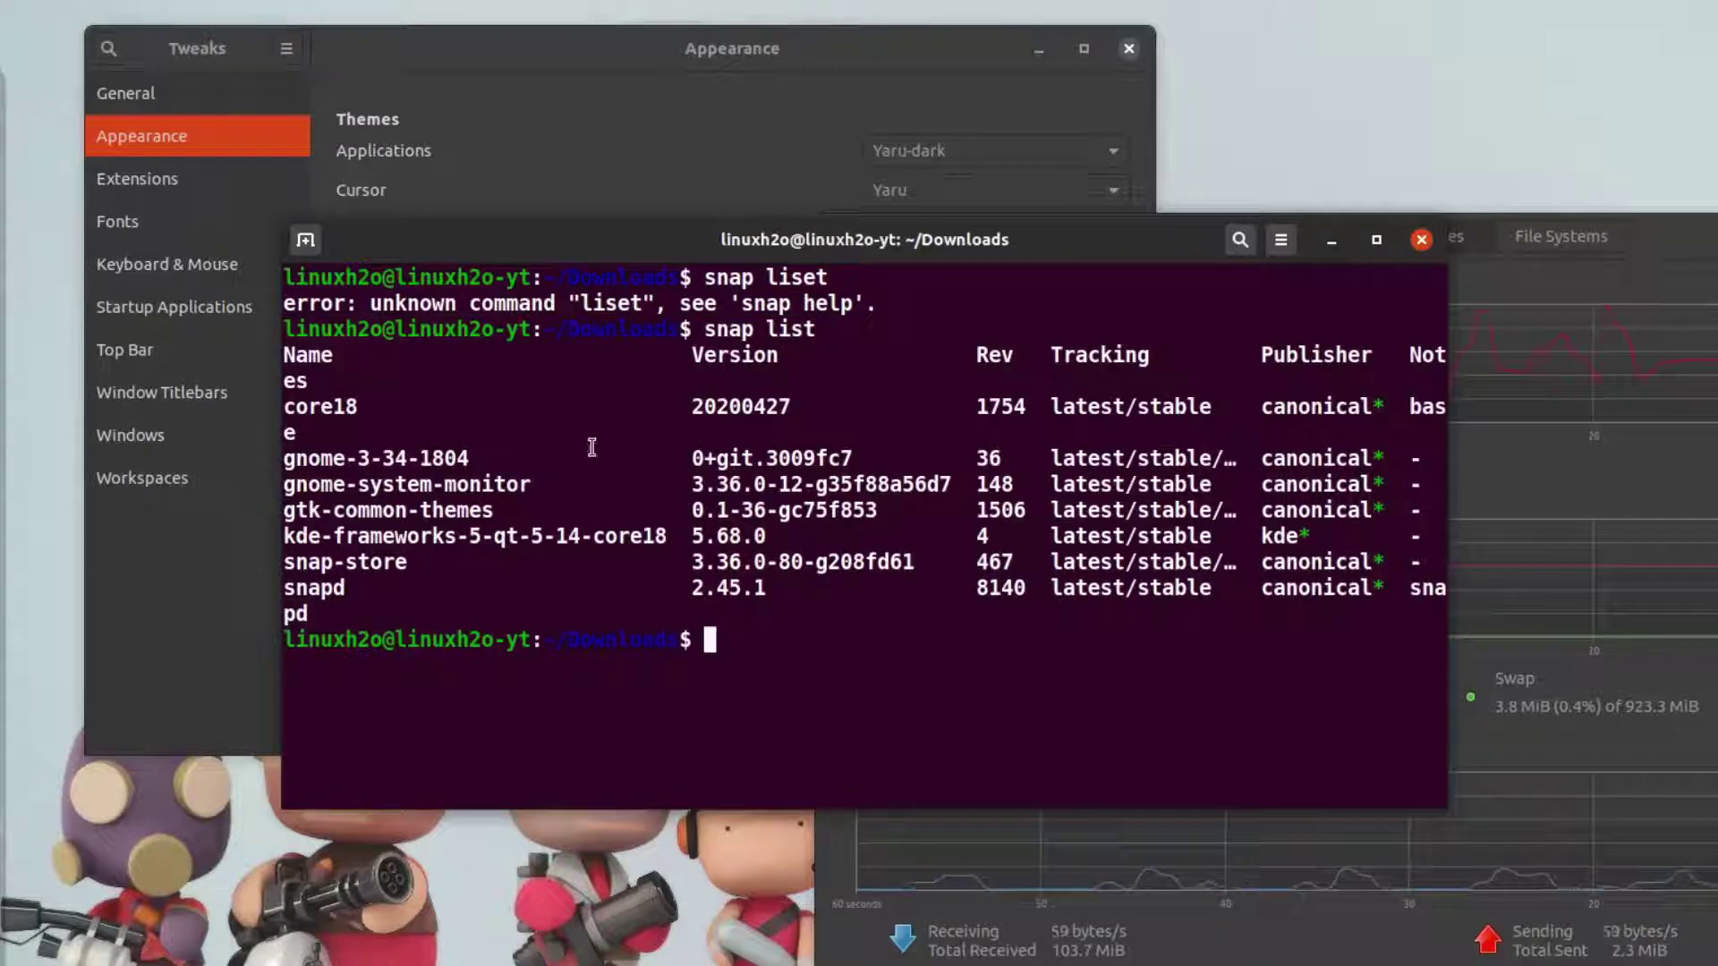
Select gtk-common-themes in the snap list, then minimise the terminal.
{"action": "triple_click", "coordinate": [471, 509]}
{"action": "double_click", "coordinate": [470, 506]}
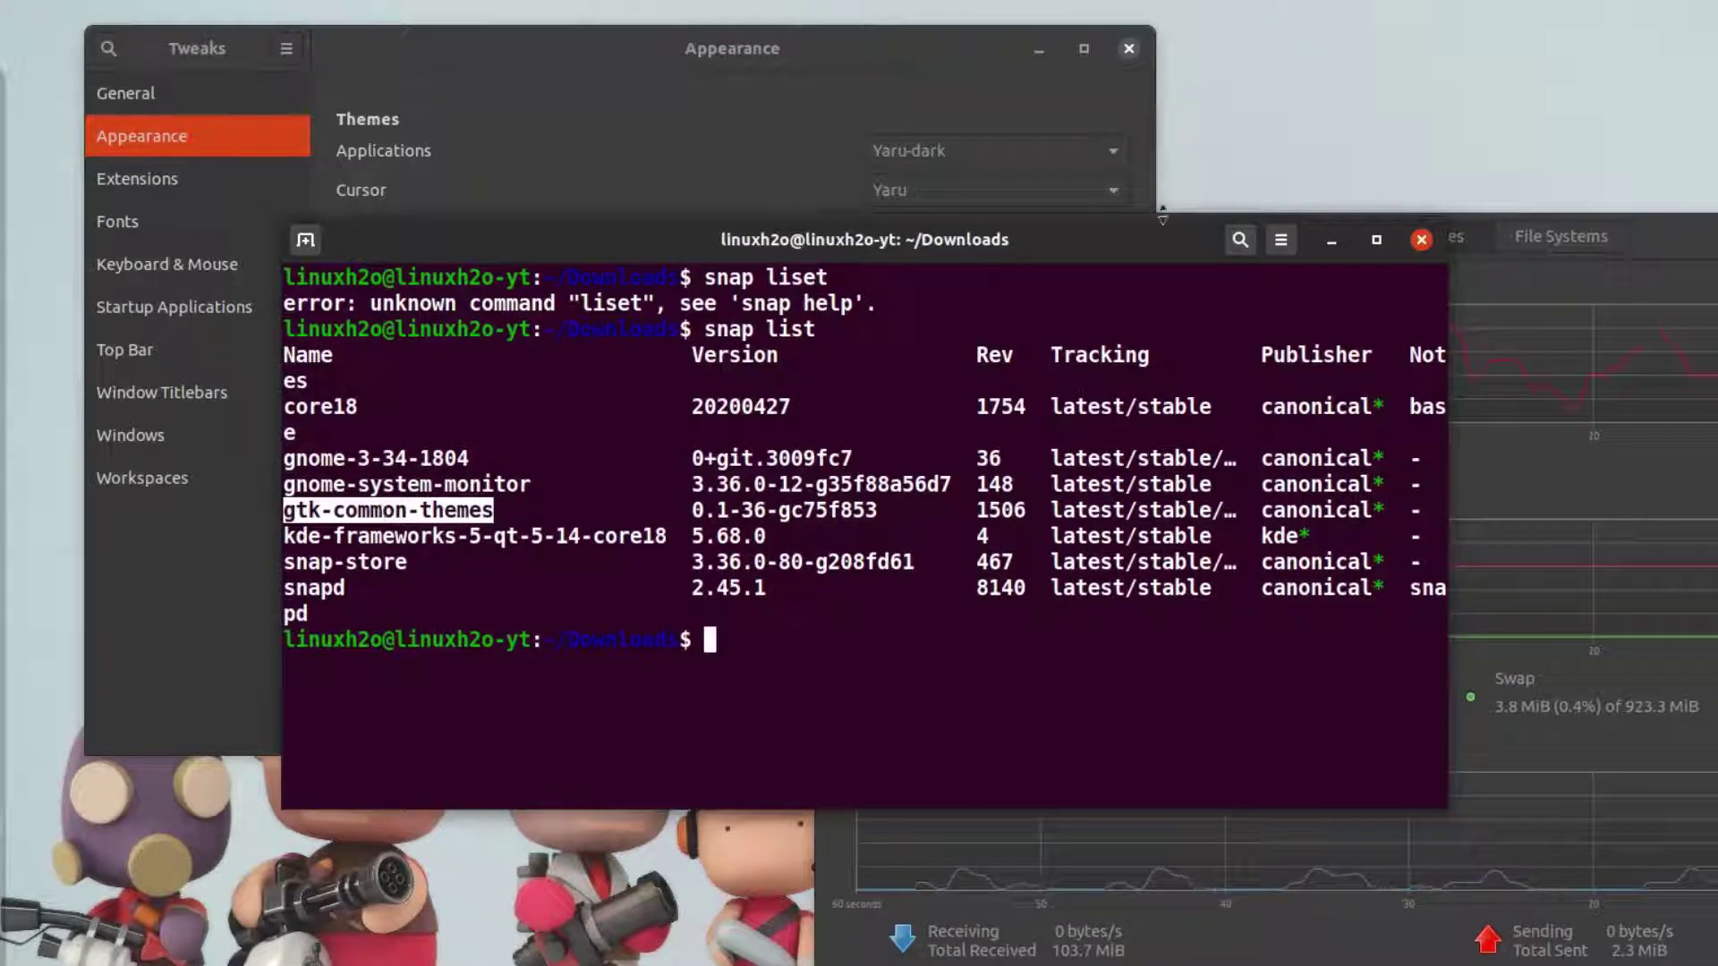
{"action": "left_click", "coordinate": [1330, 240]}
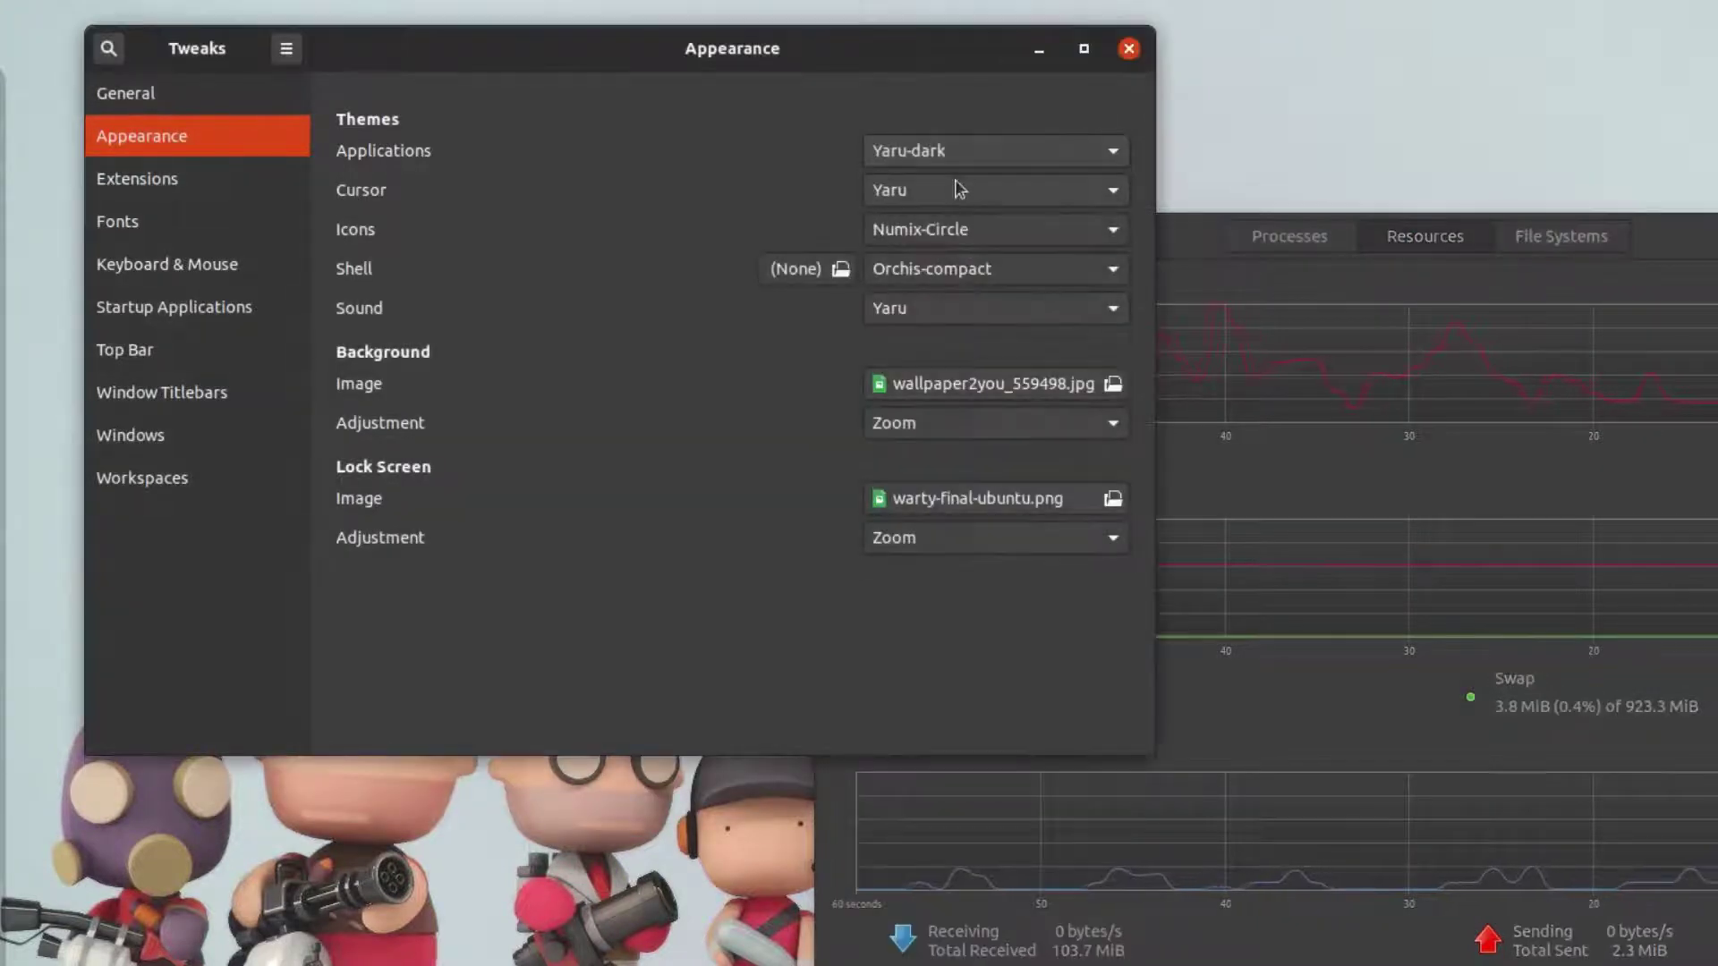
Try Adwaita-dark, then set the Applications theme to Orchis-dark-compact.
{"action": "left_click", "coordinate": [954, 153]}
{"action": "scroll", "coordinate": [942, 68], "scroll_direction": "up", "scroll_amount": 5}
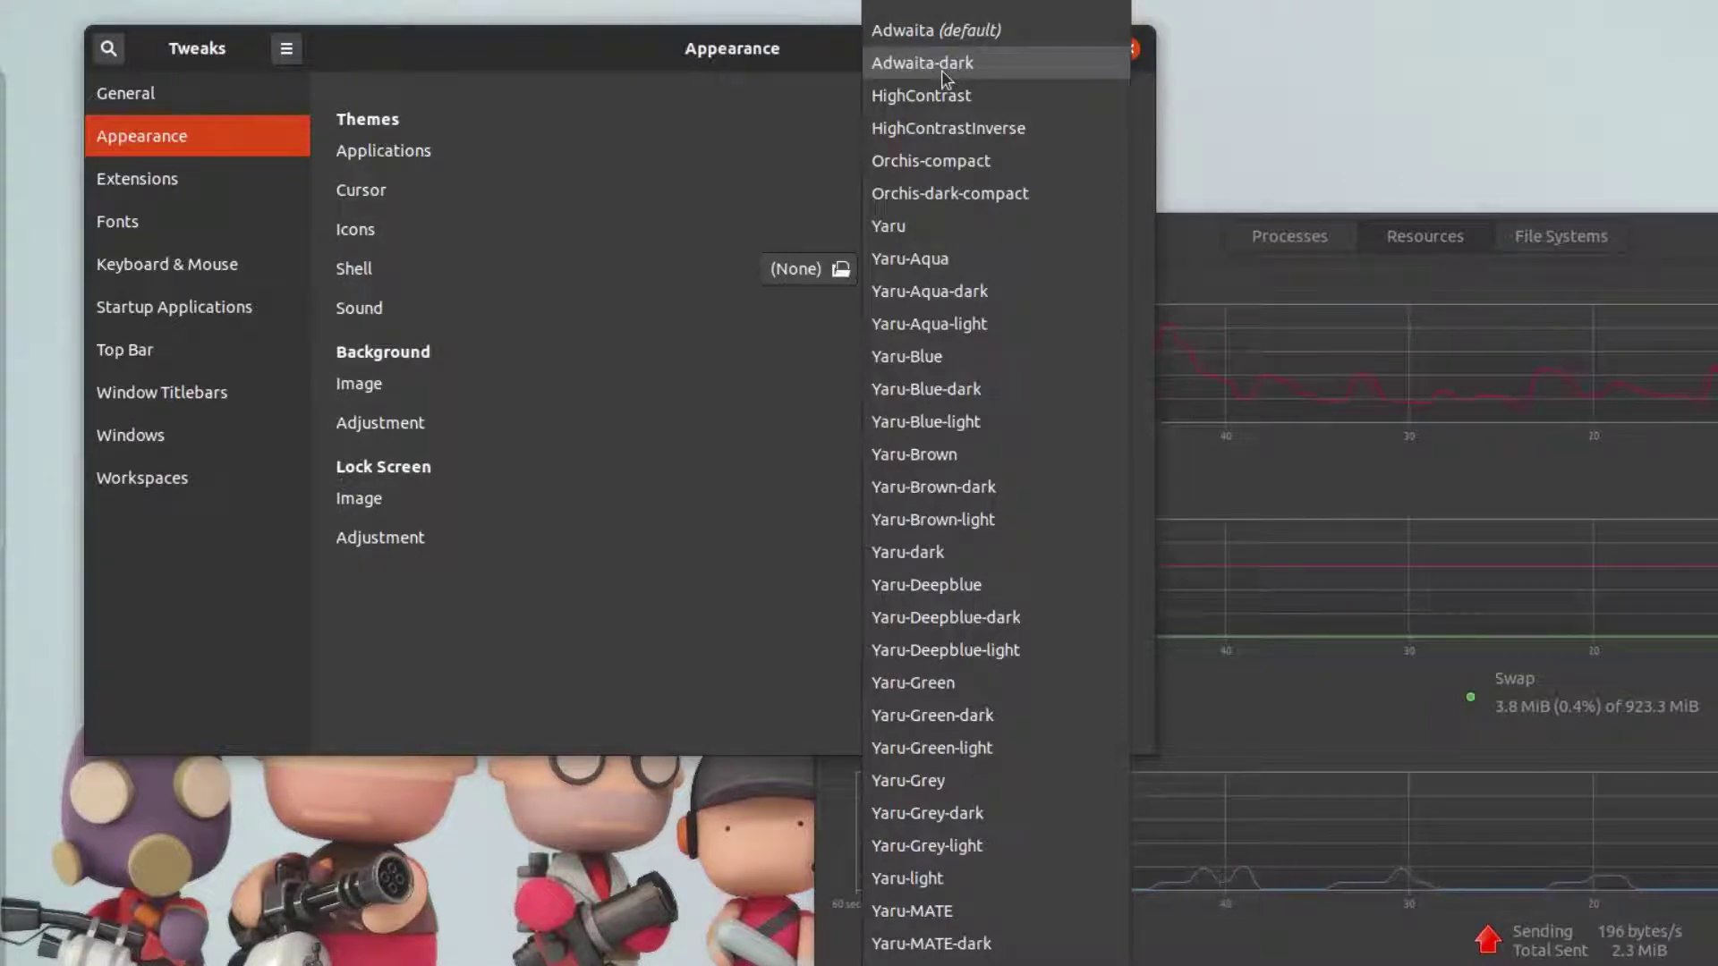
{"action": "left_click", "coordinate": [941, 70]}
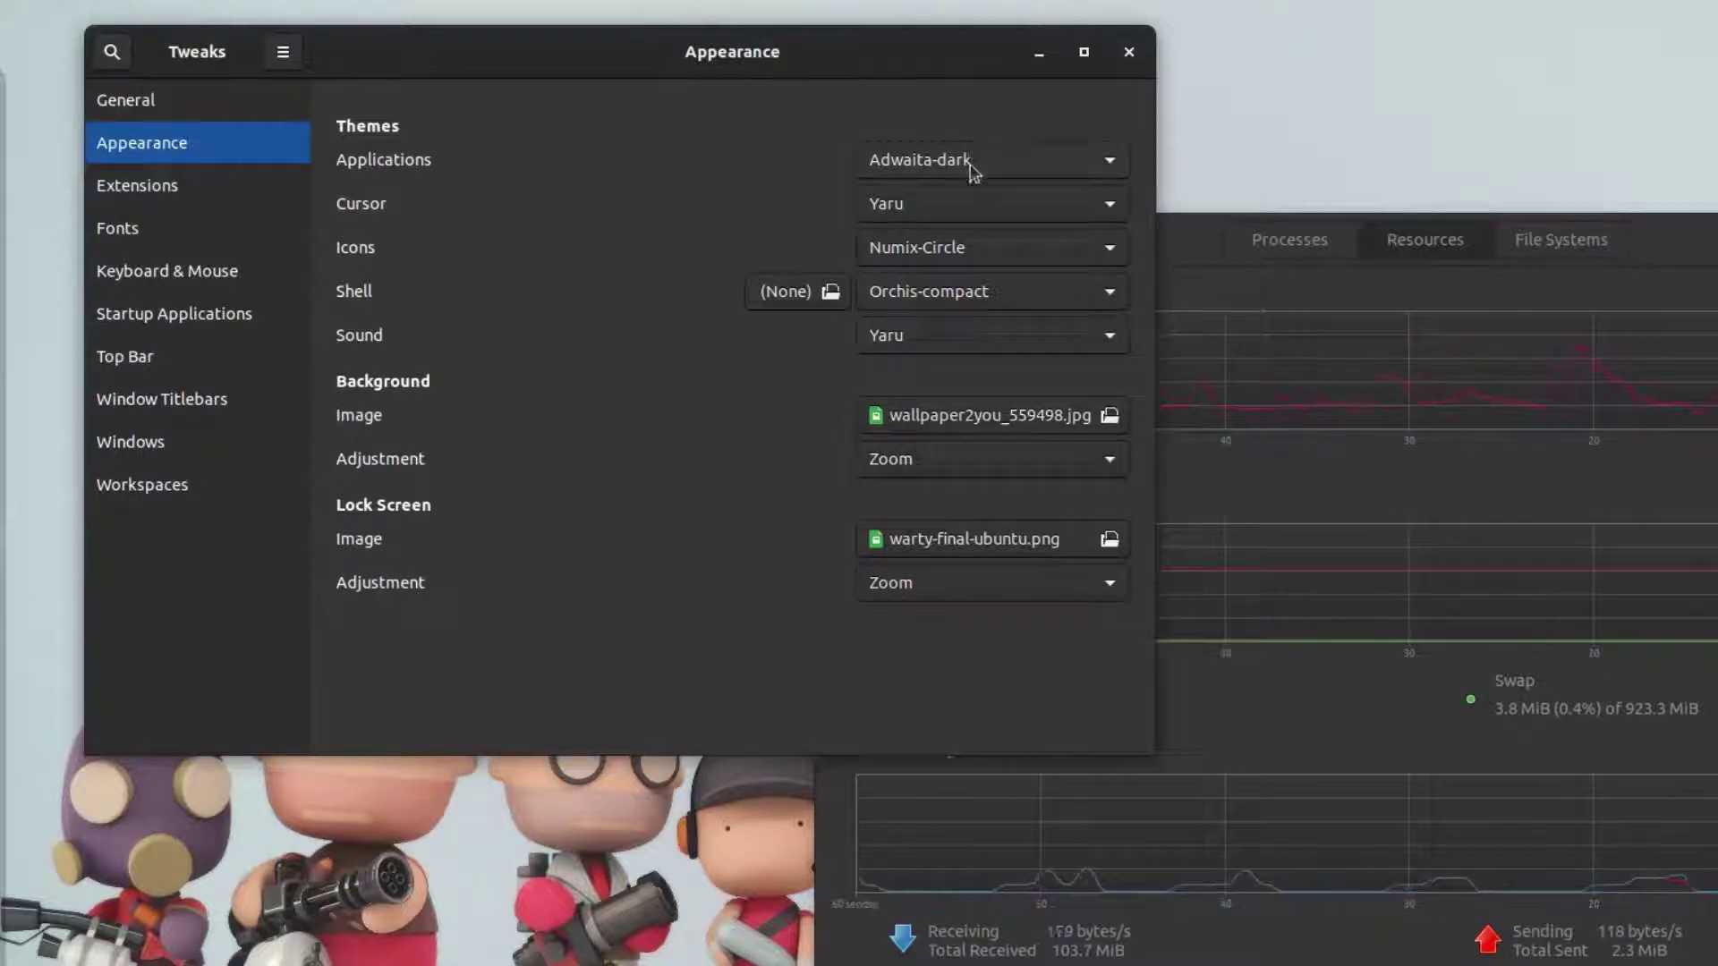
{"action": "left_click", "coordinate": [975, 170]}
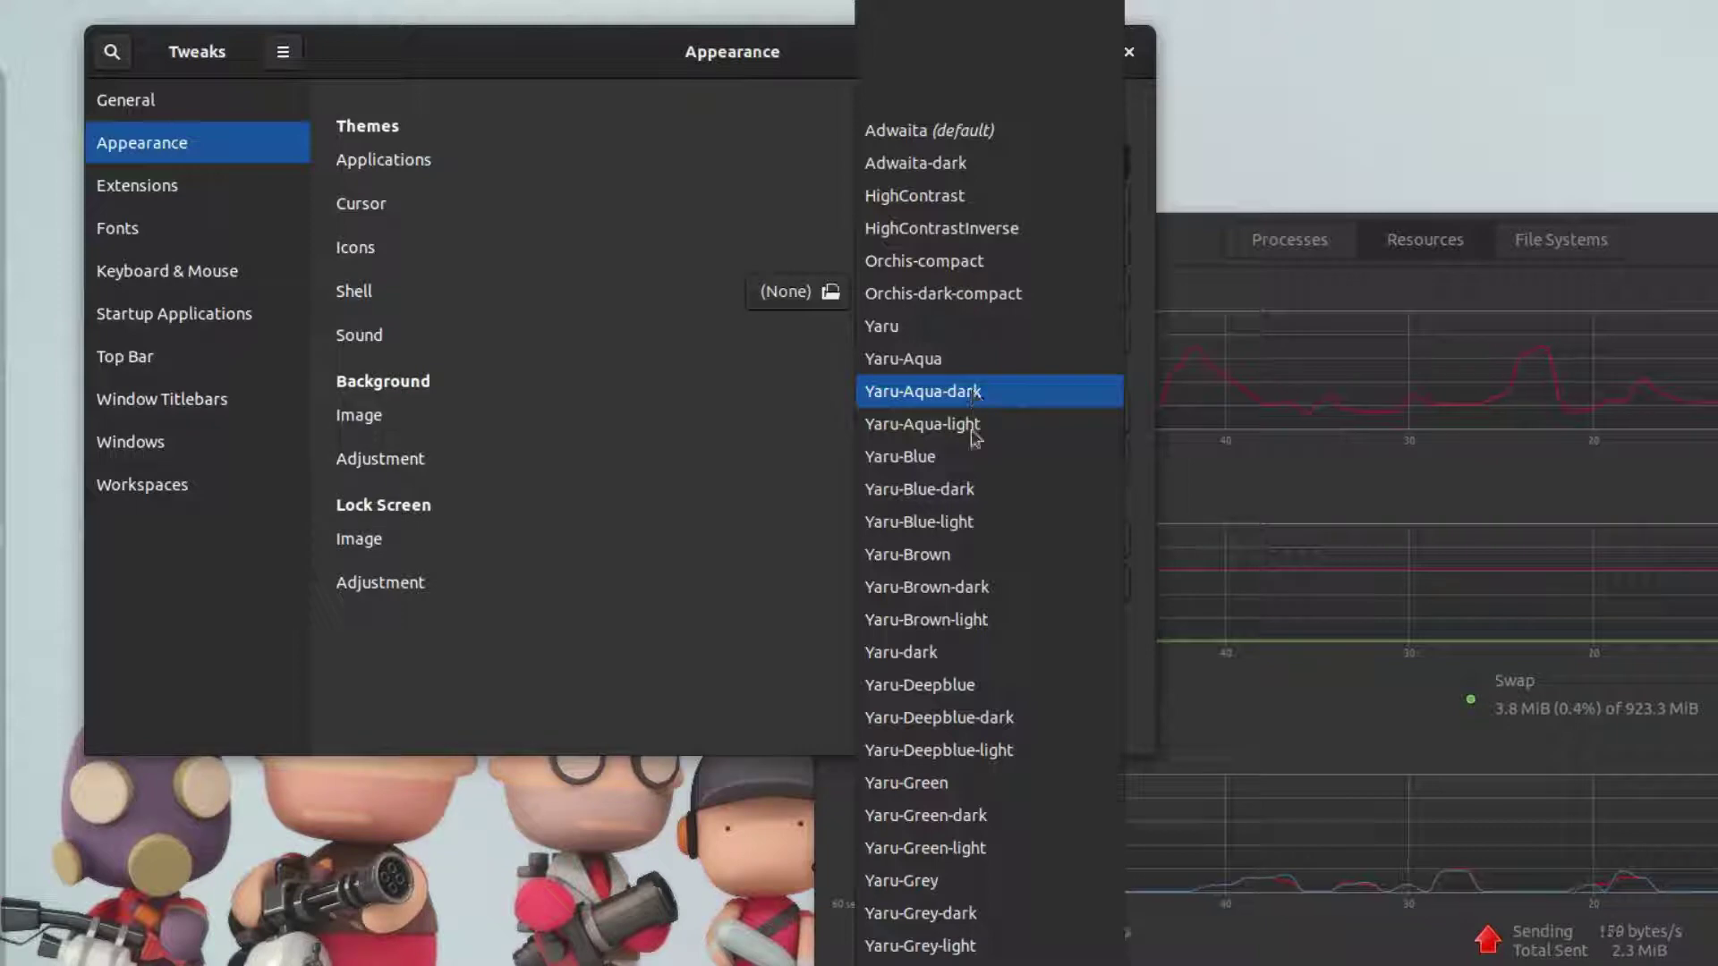
{"action": "scroll", "coordinate": [971, 537], "scroll_direction": "down", "scroll_amount": 5}
{"action": "scroll", "coordinate": [1020, 537], "scroll_direction": "up", "scroll_amount": 4}
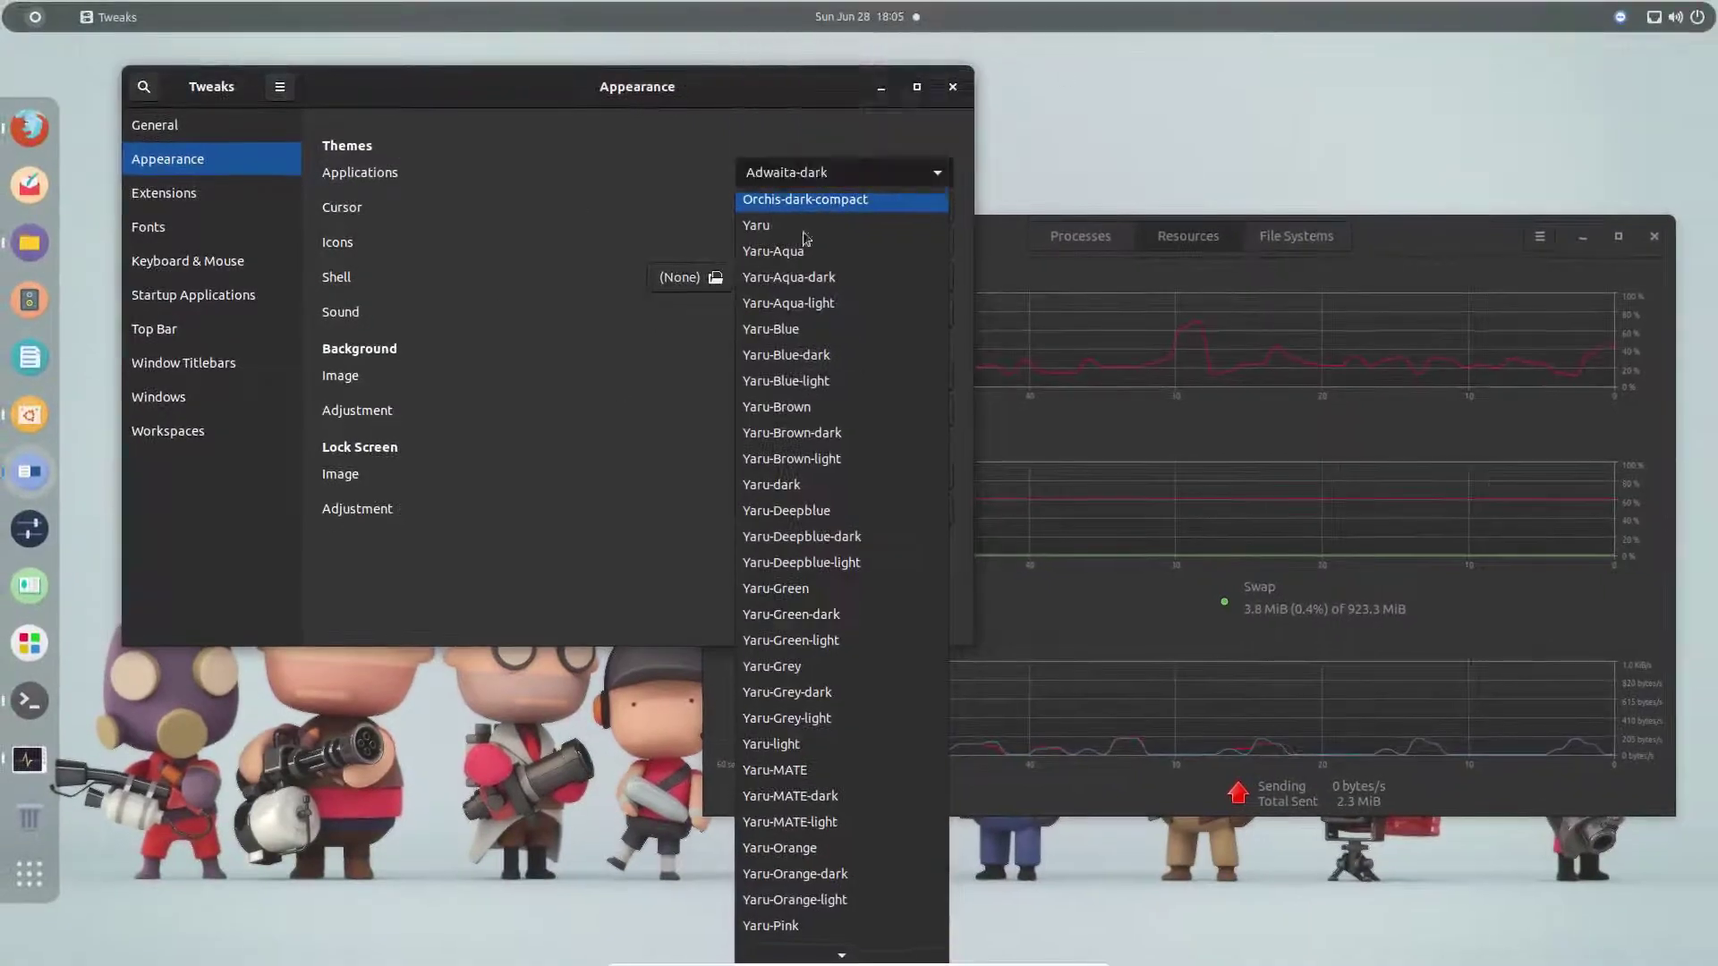
{"action": "left_click", "coordinate": [831, 198]}
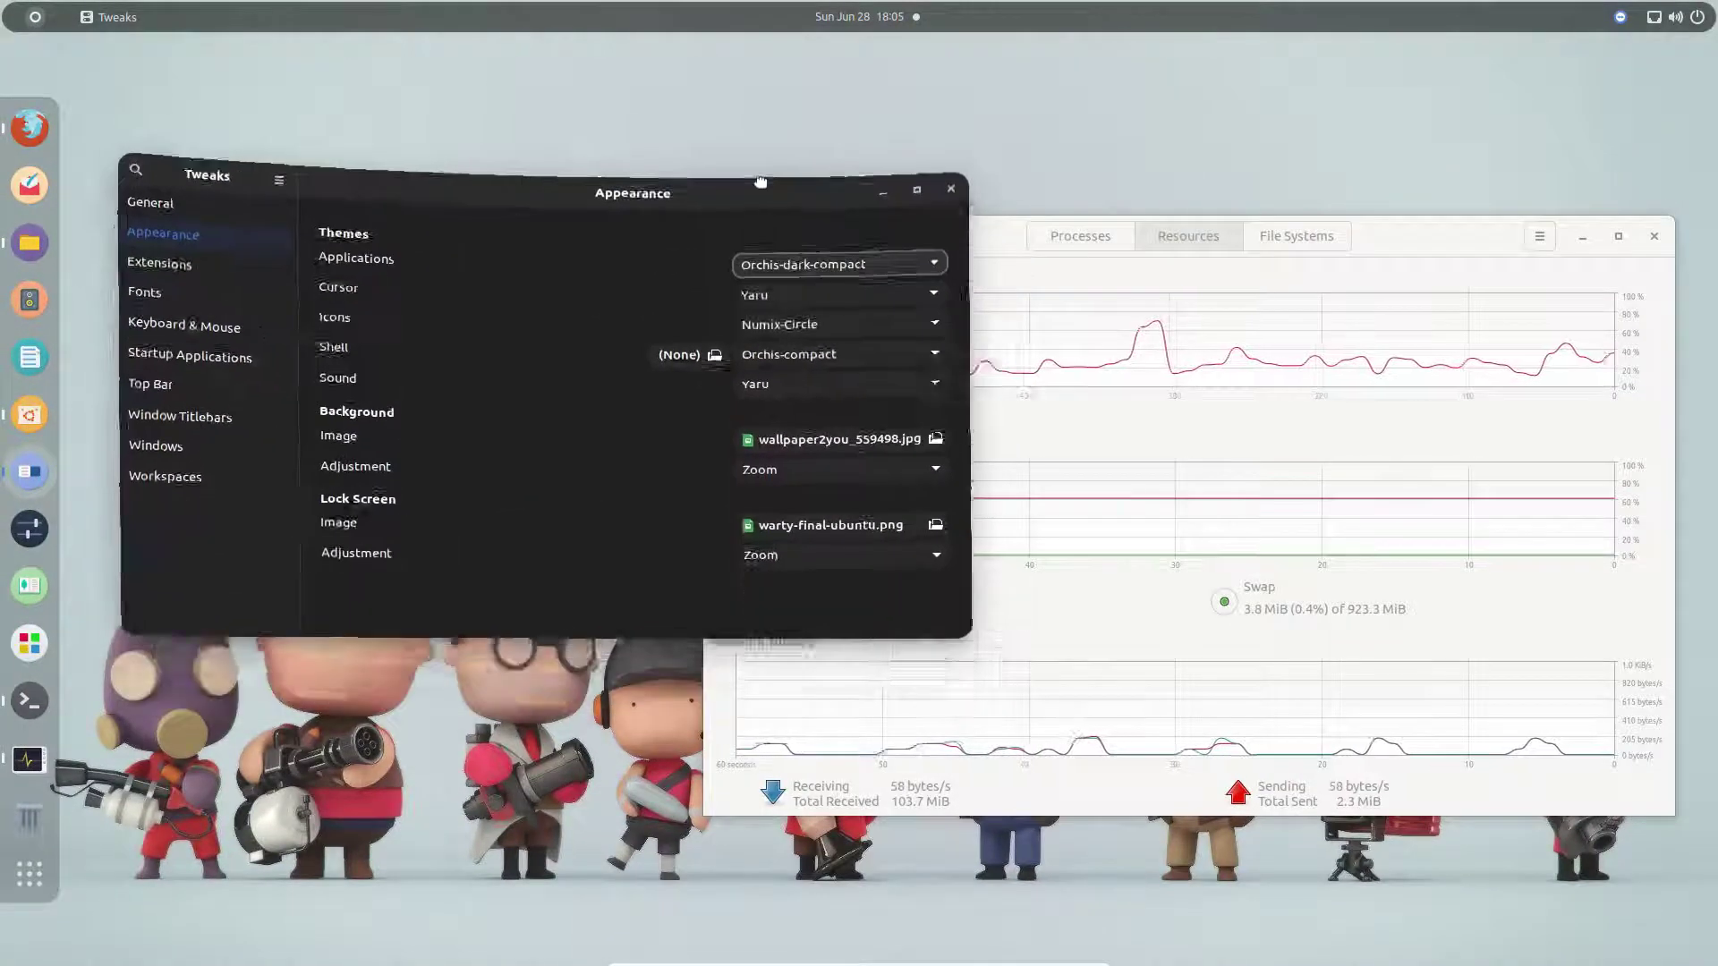
Compare System Monitor's look, then minimise System Monitor and Tweaks.
{"action": "left_click", "coordinate": [1411, 302]}
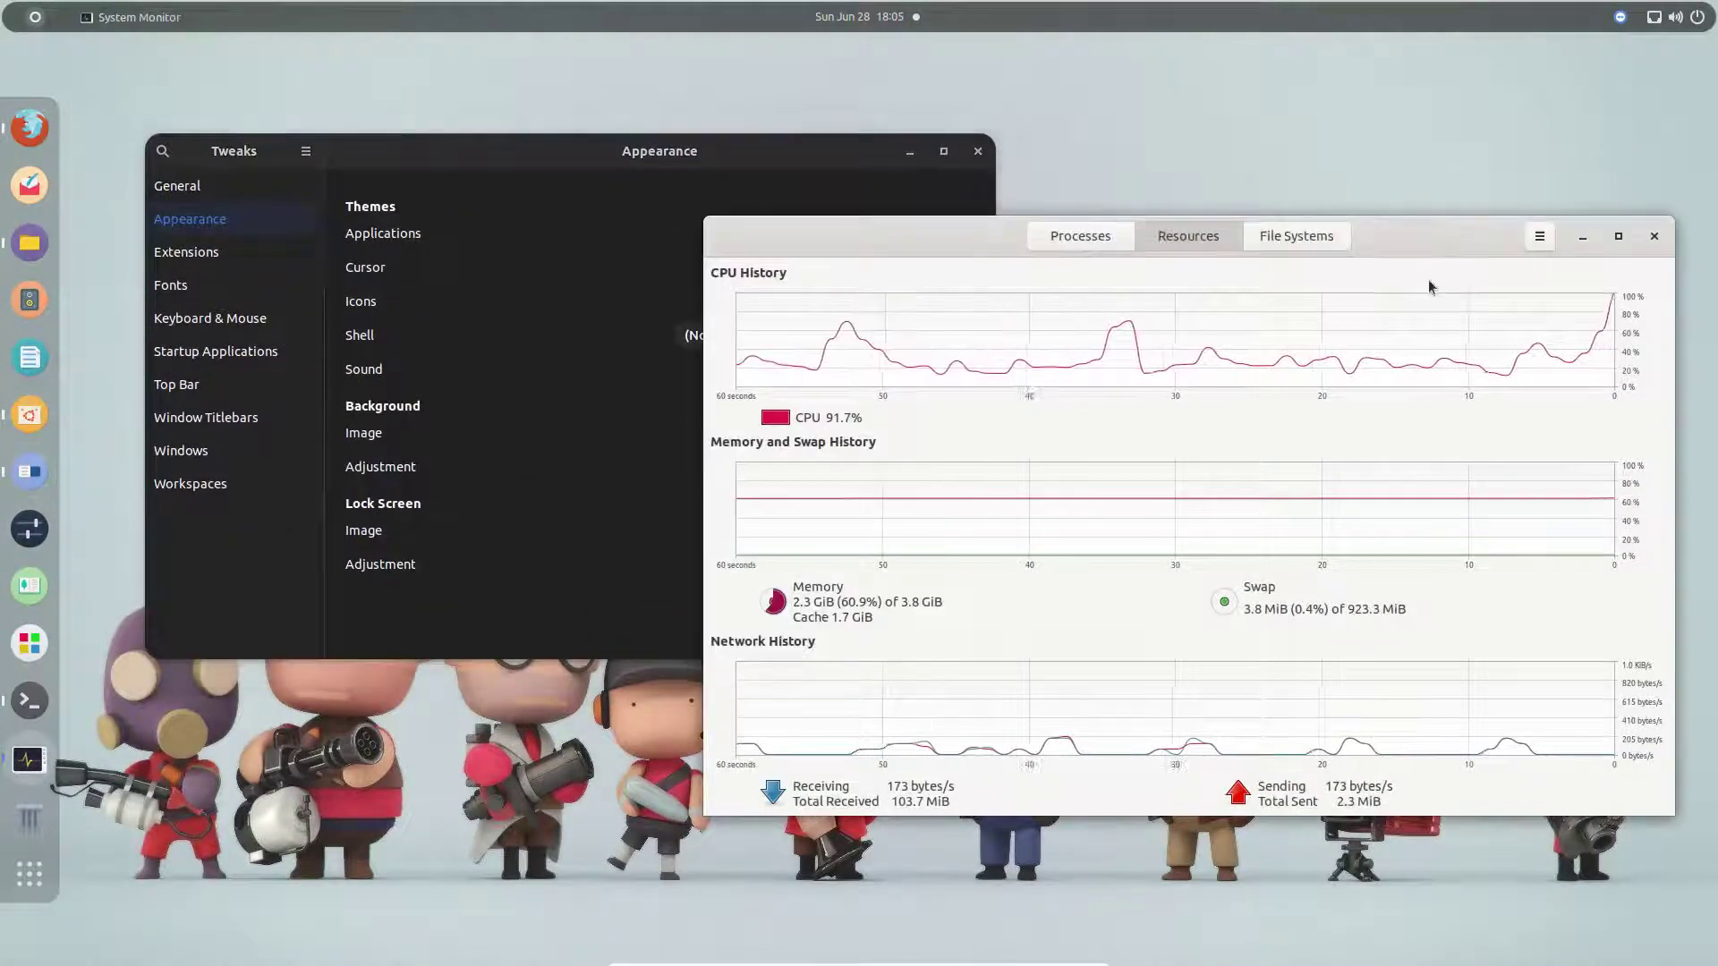
{"action": "left_click_drag", "start_coordinate": [1448, 239], "coordinate": [1379, 264]}
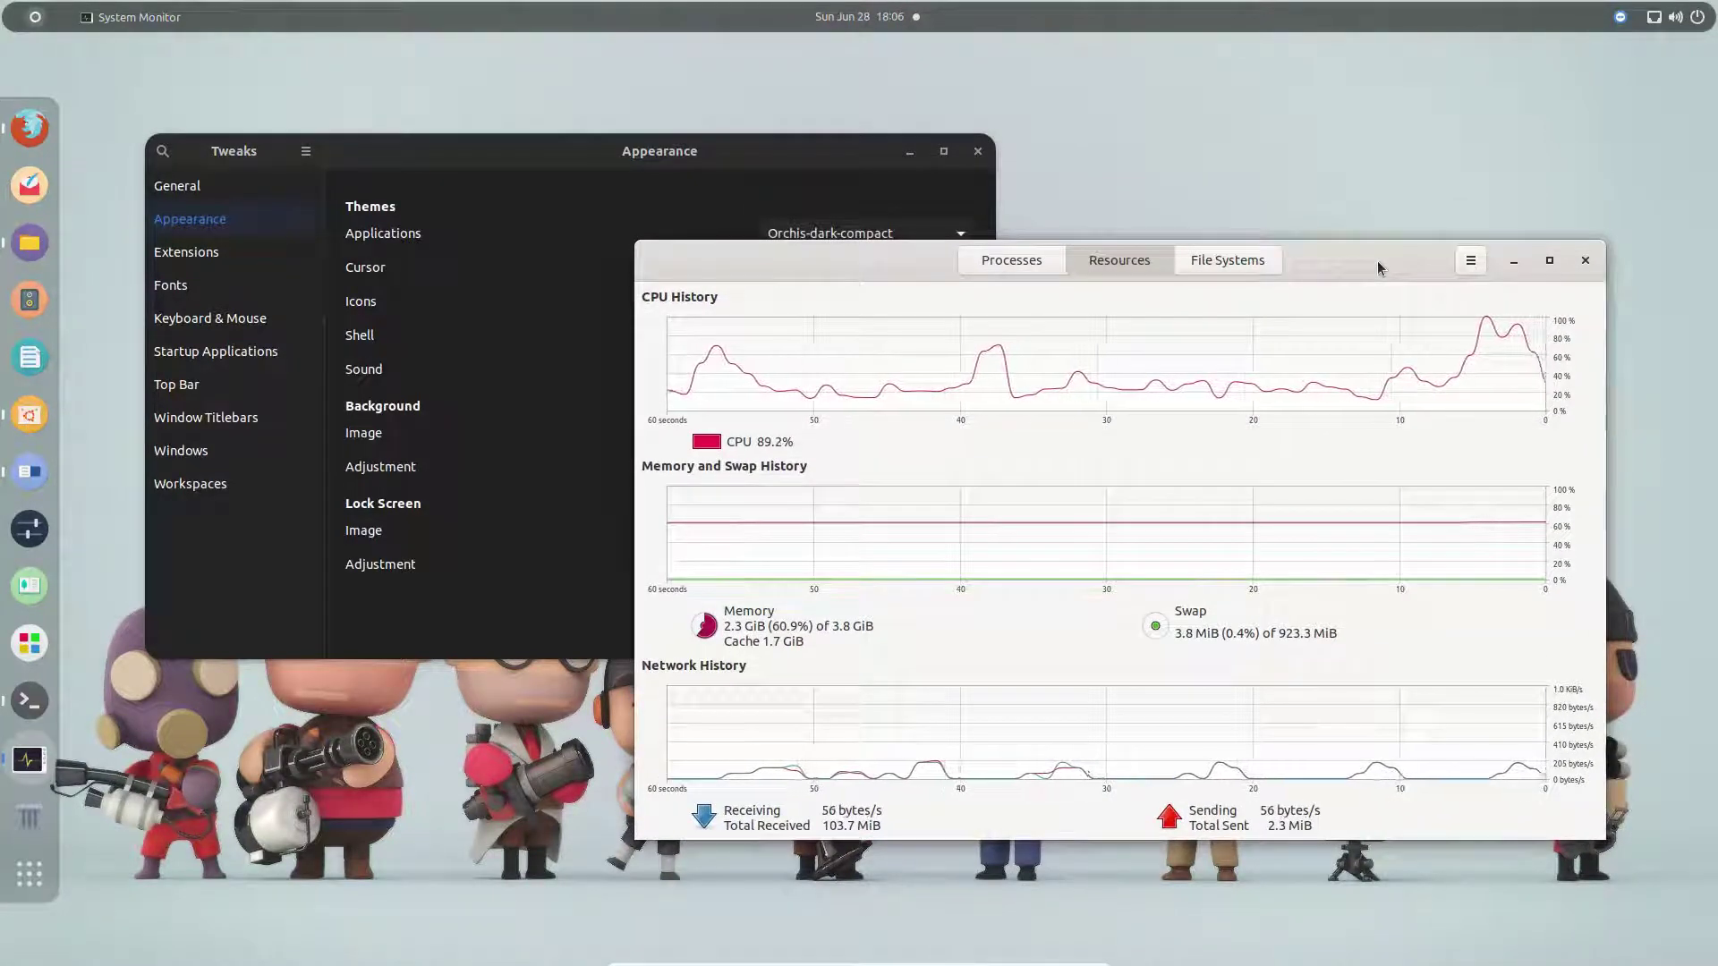
{"action": "left_click", "coordinate": [1516, 261]}
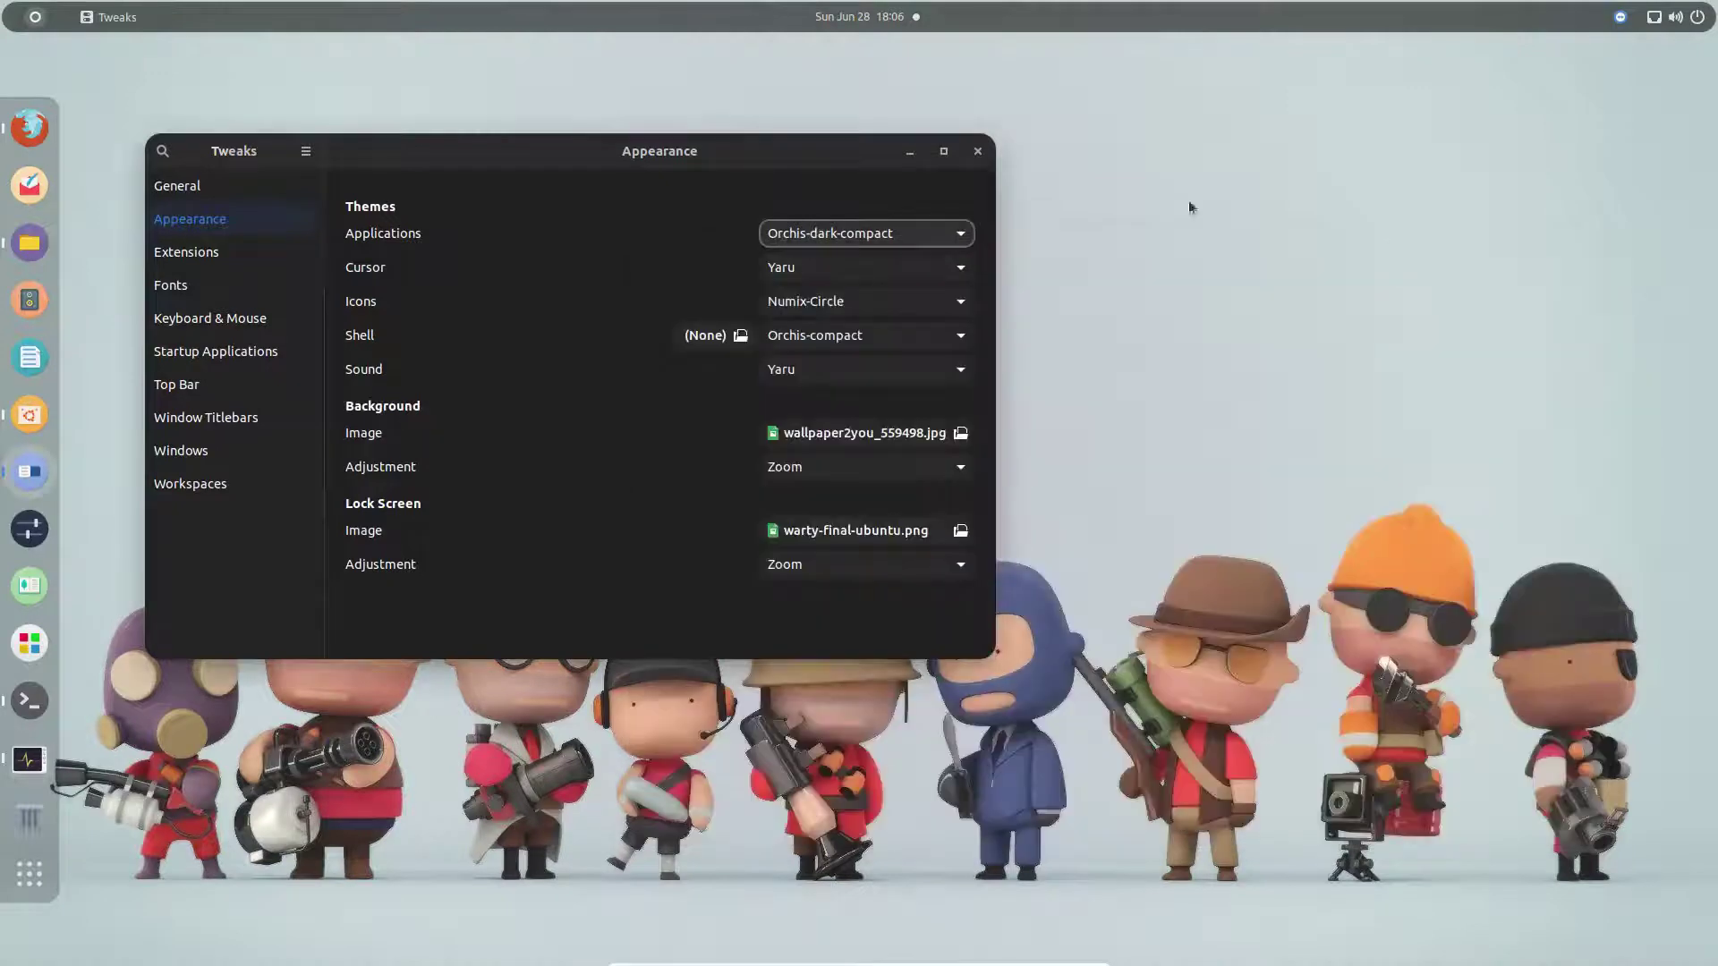
{"action": "left_click", "coordinate": [911, 151]}
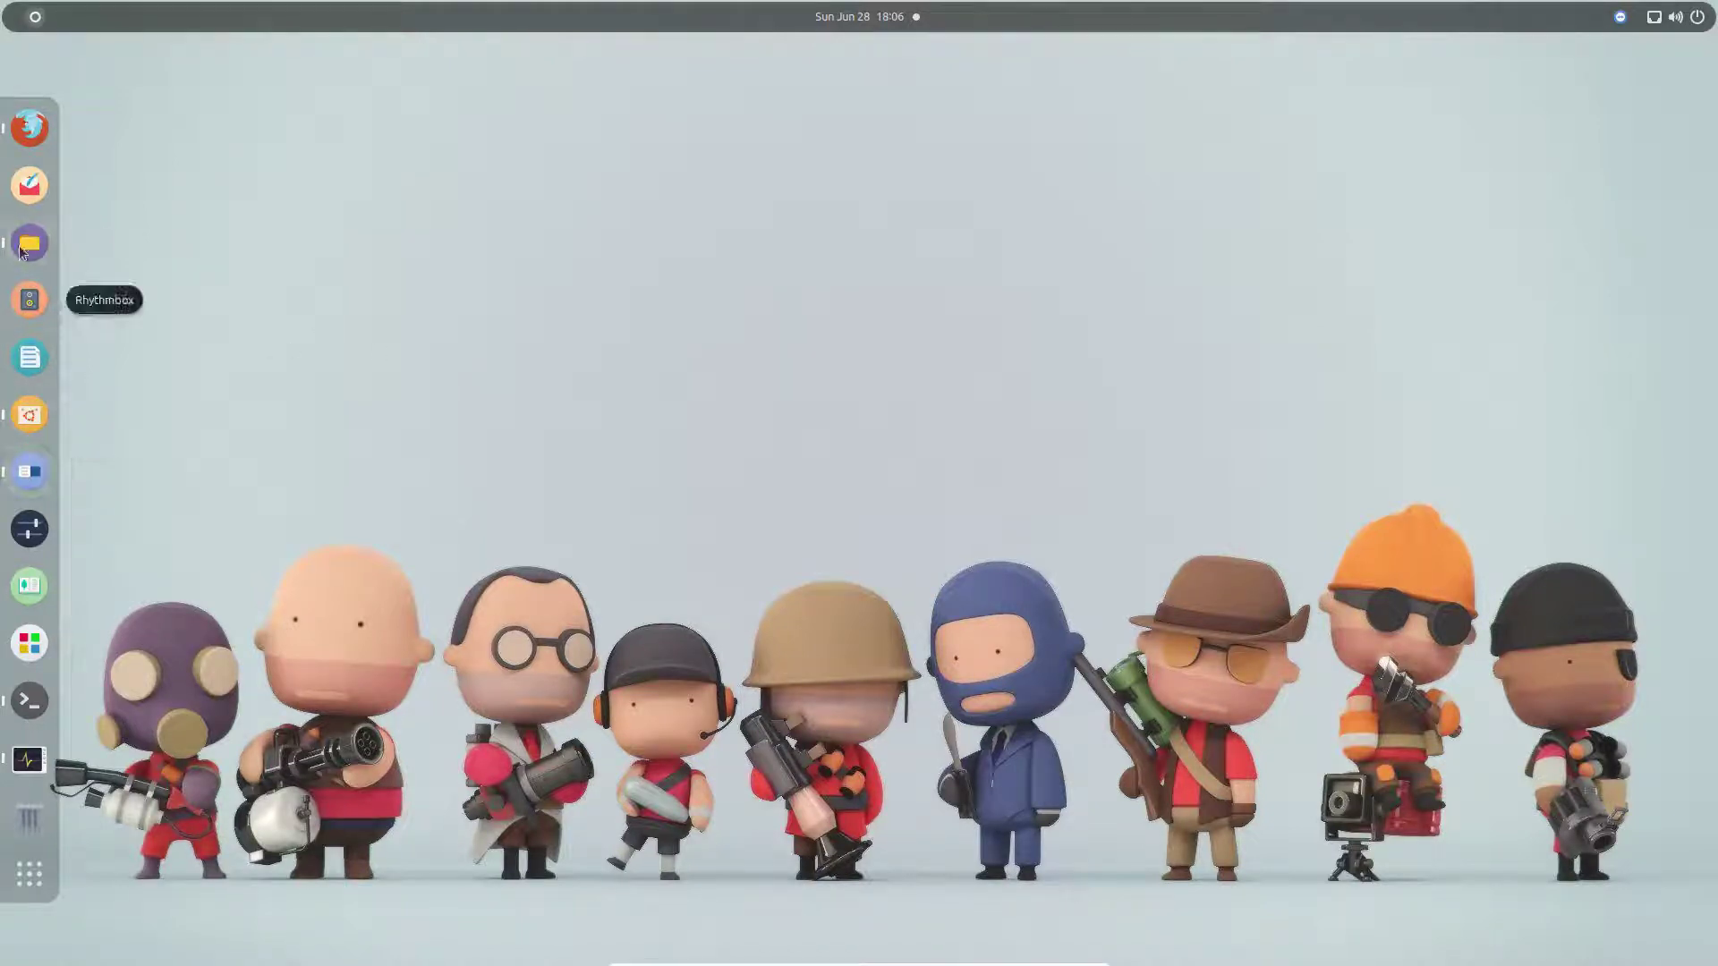
In a new Firefox tab, web-search 'snap stoere' and open the Snapcraft store.
{"action": "left_click", "coordinate": [41, 128]}
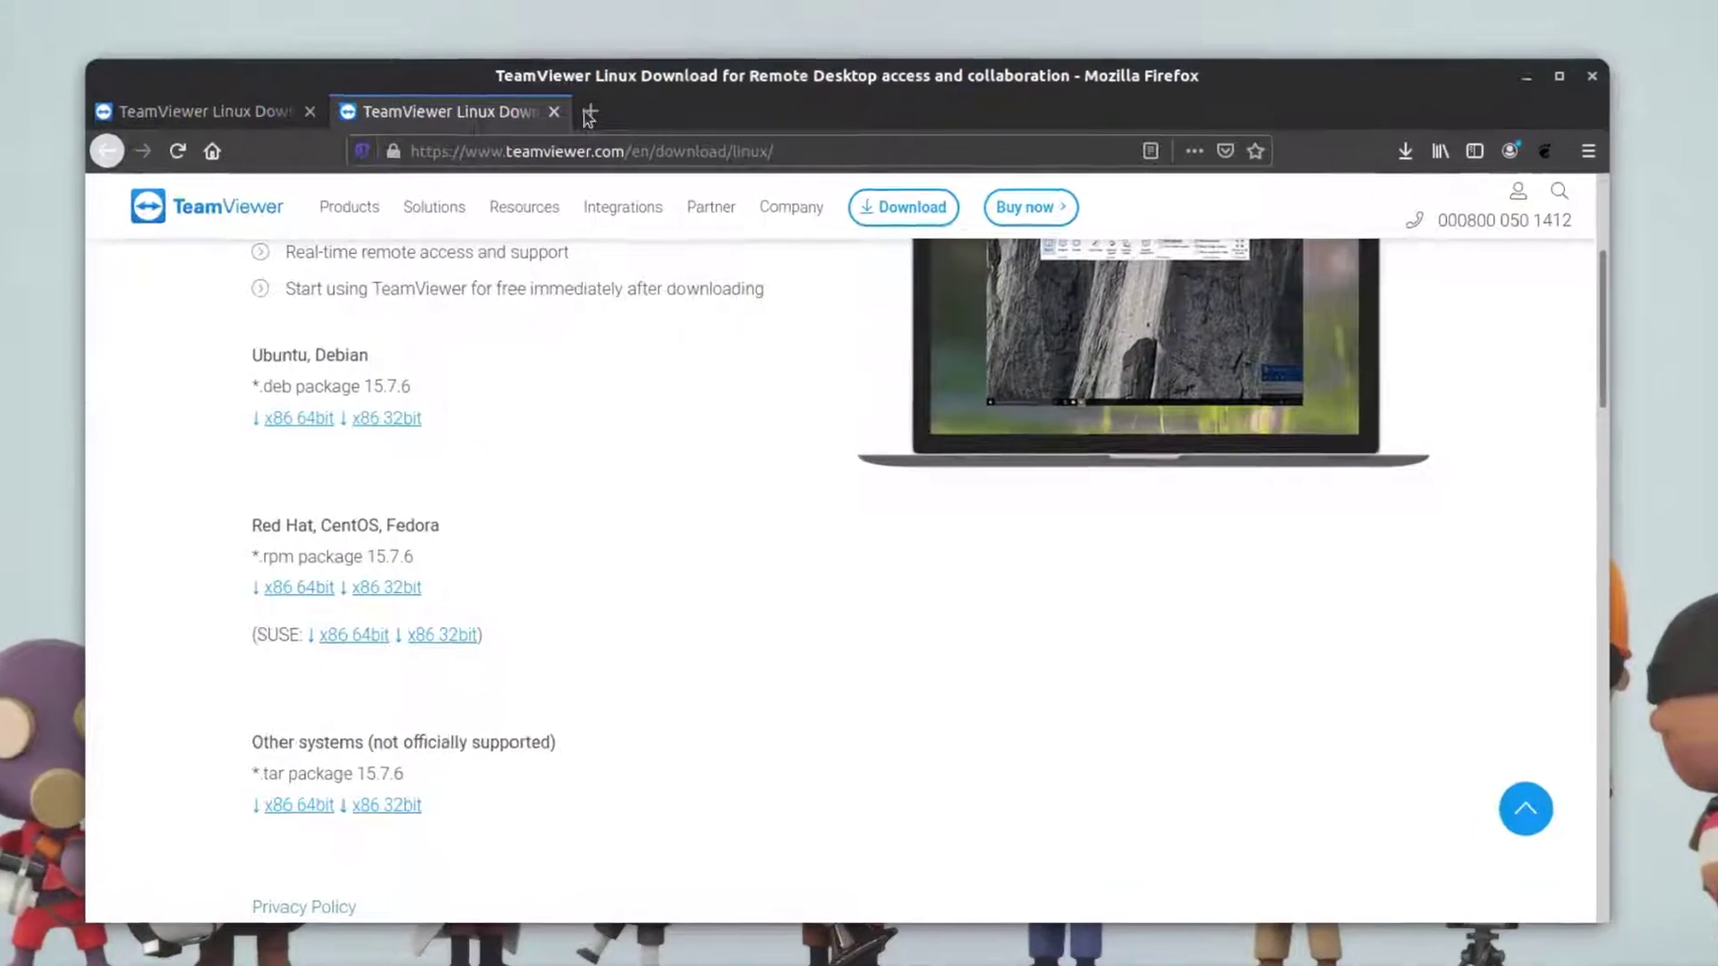
{"action": "left_click", "coordinate": [622, 168]}
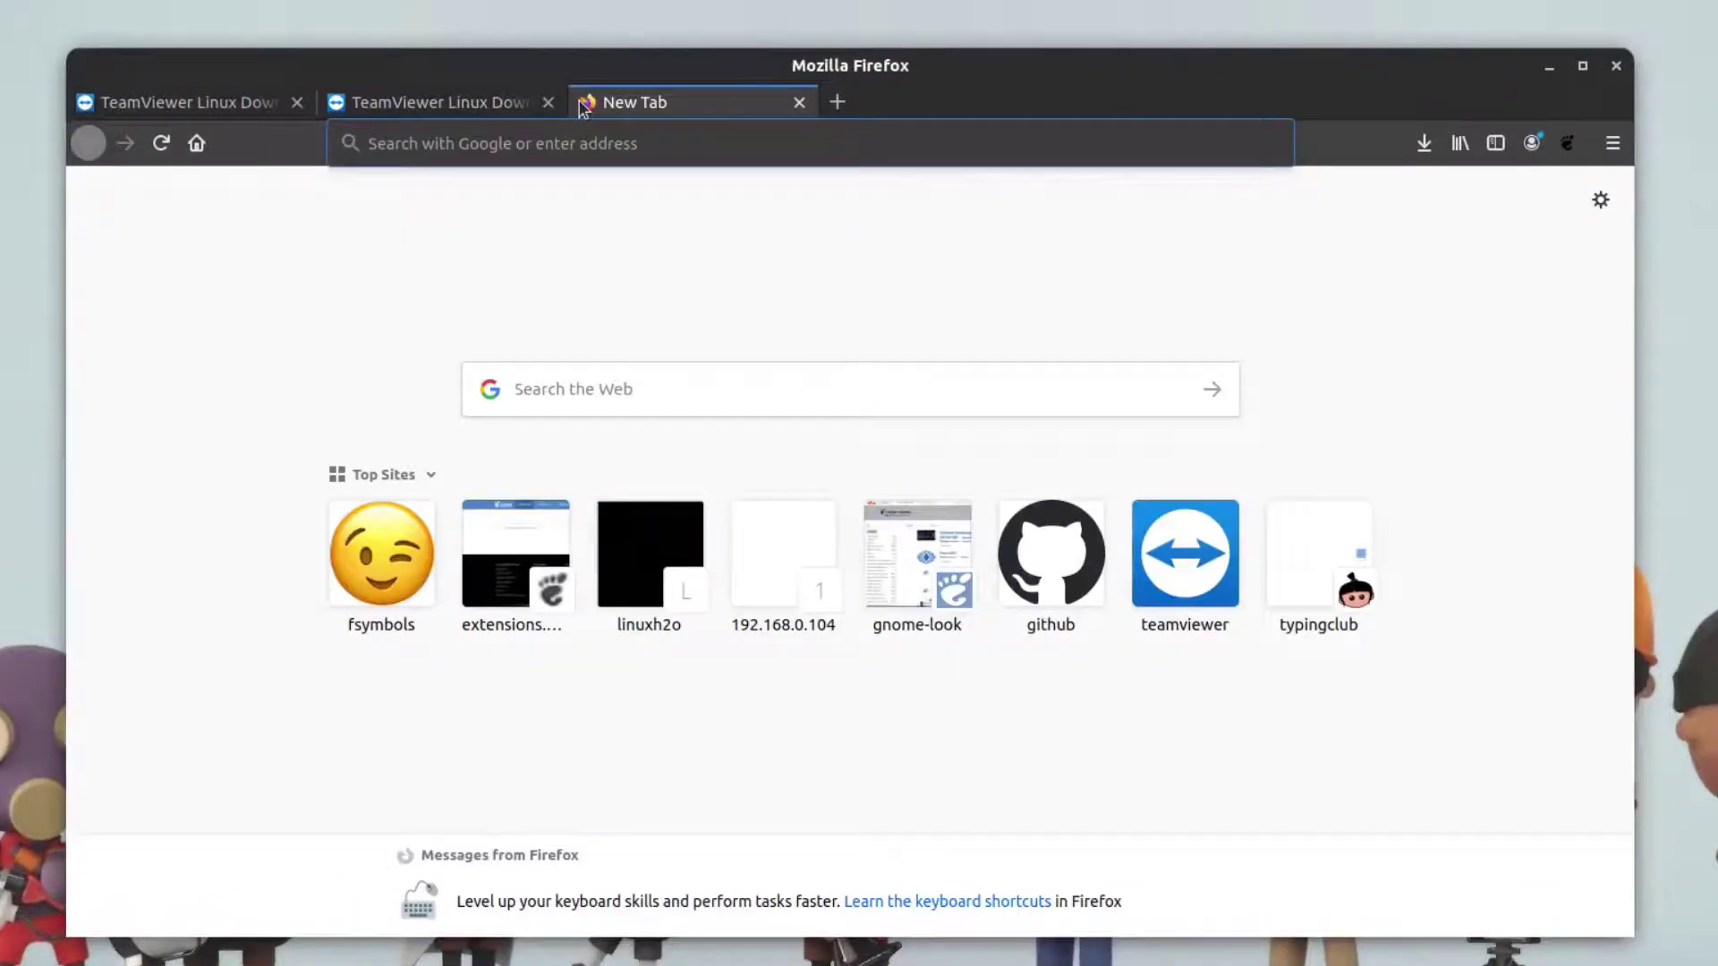
{"action": "type", "text": "snap stoere"}
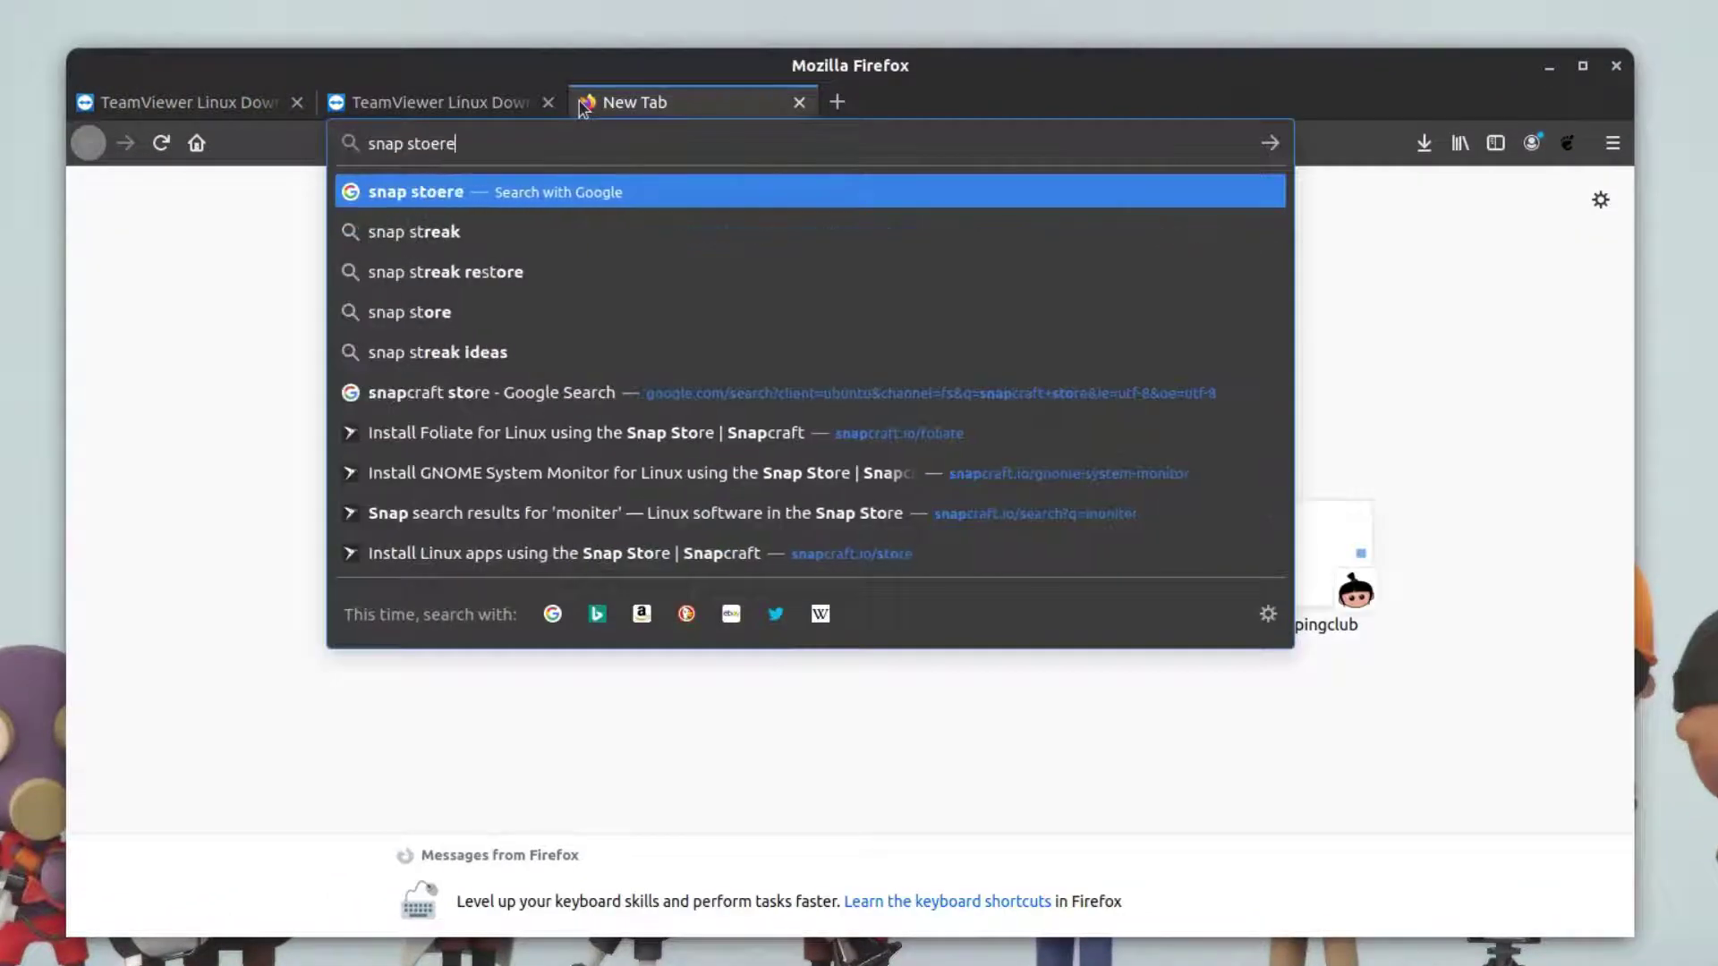
{"action": "key", "text": "Return"}
{"action": "left_click", "coordinate": [397, 483]}
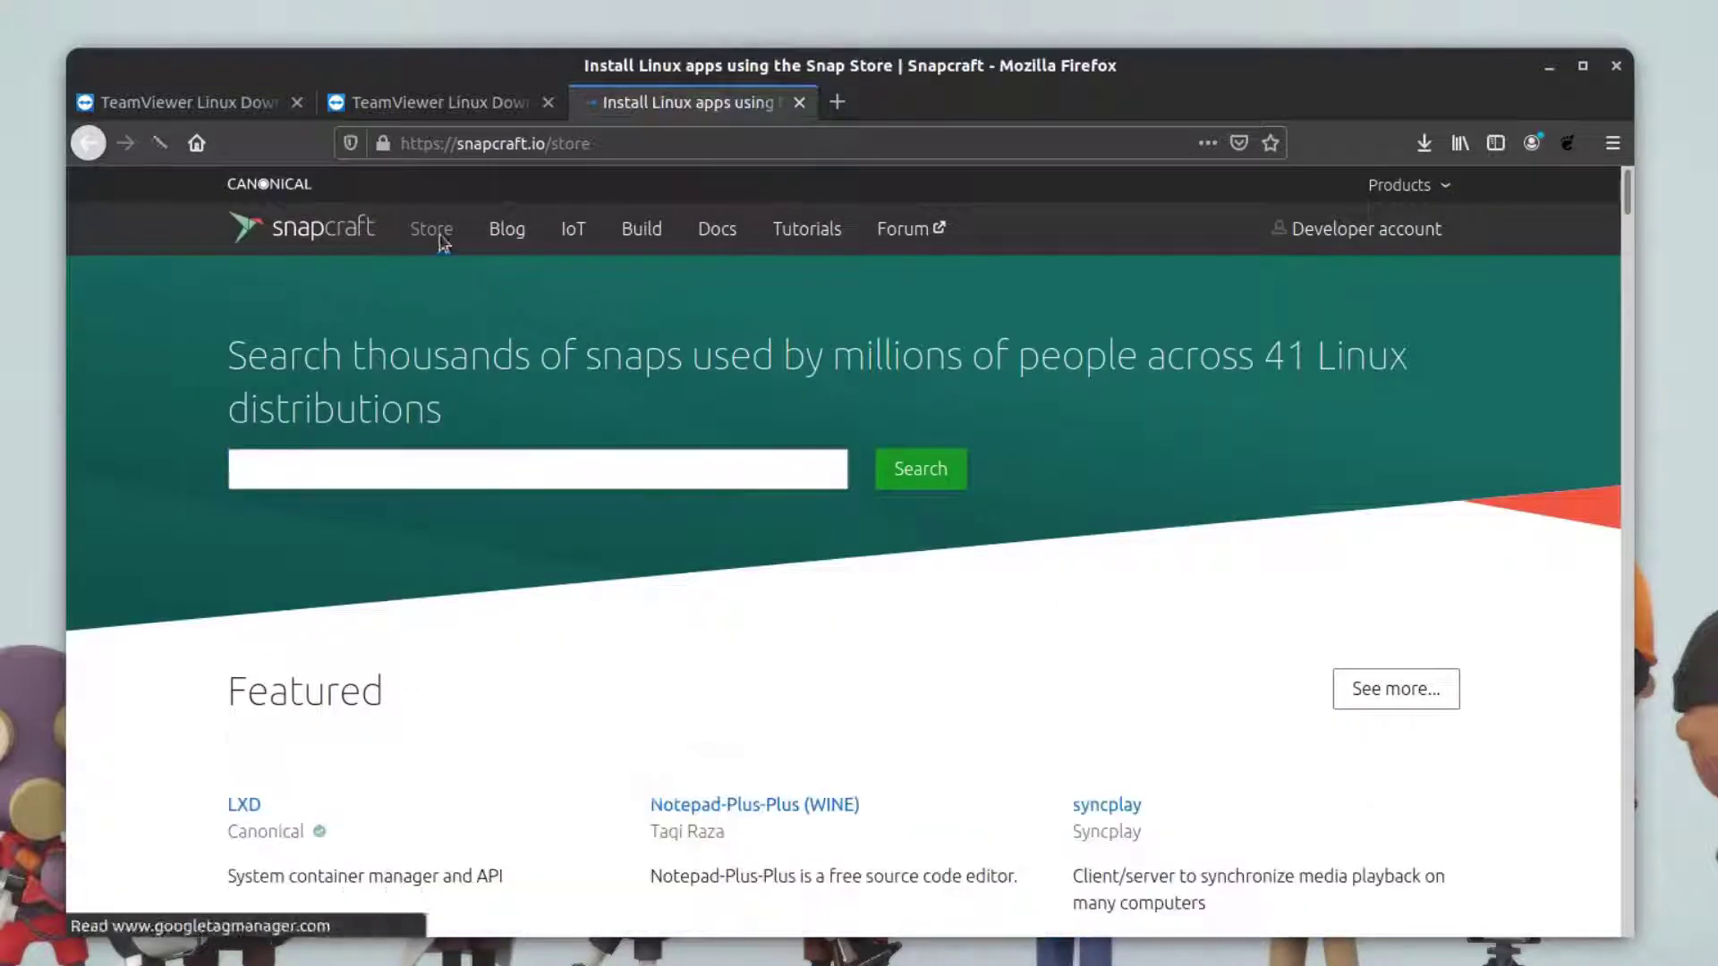
Search the Snap Store for theme snaps and scroll to Orchis Themes for Snaps.
{"action": "left_click", "coordinate": [577, 467]}
{"action": "type", "text": "theme"}
{"action": "key", "text": "Return"}
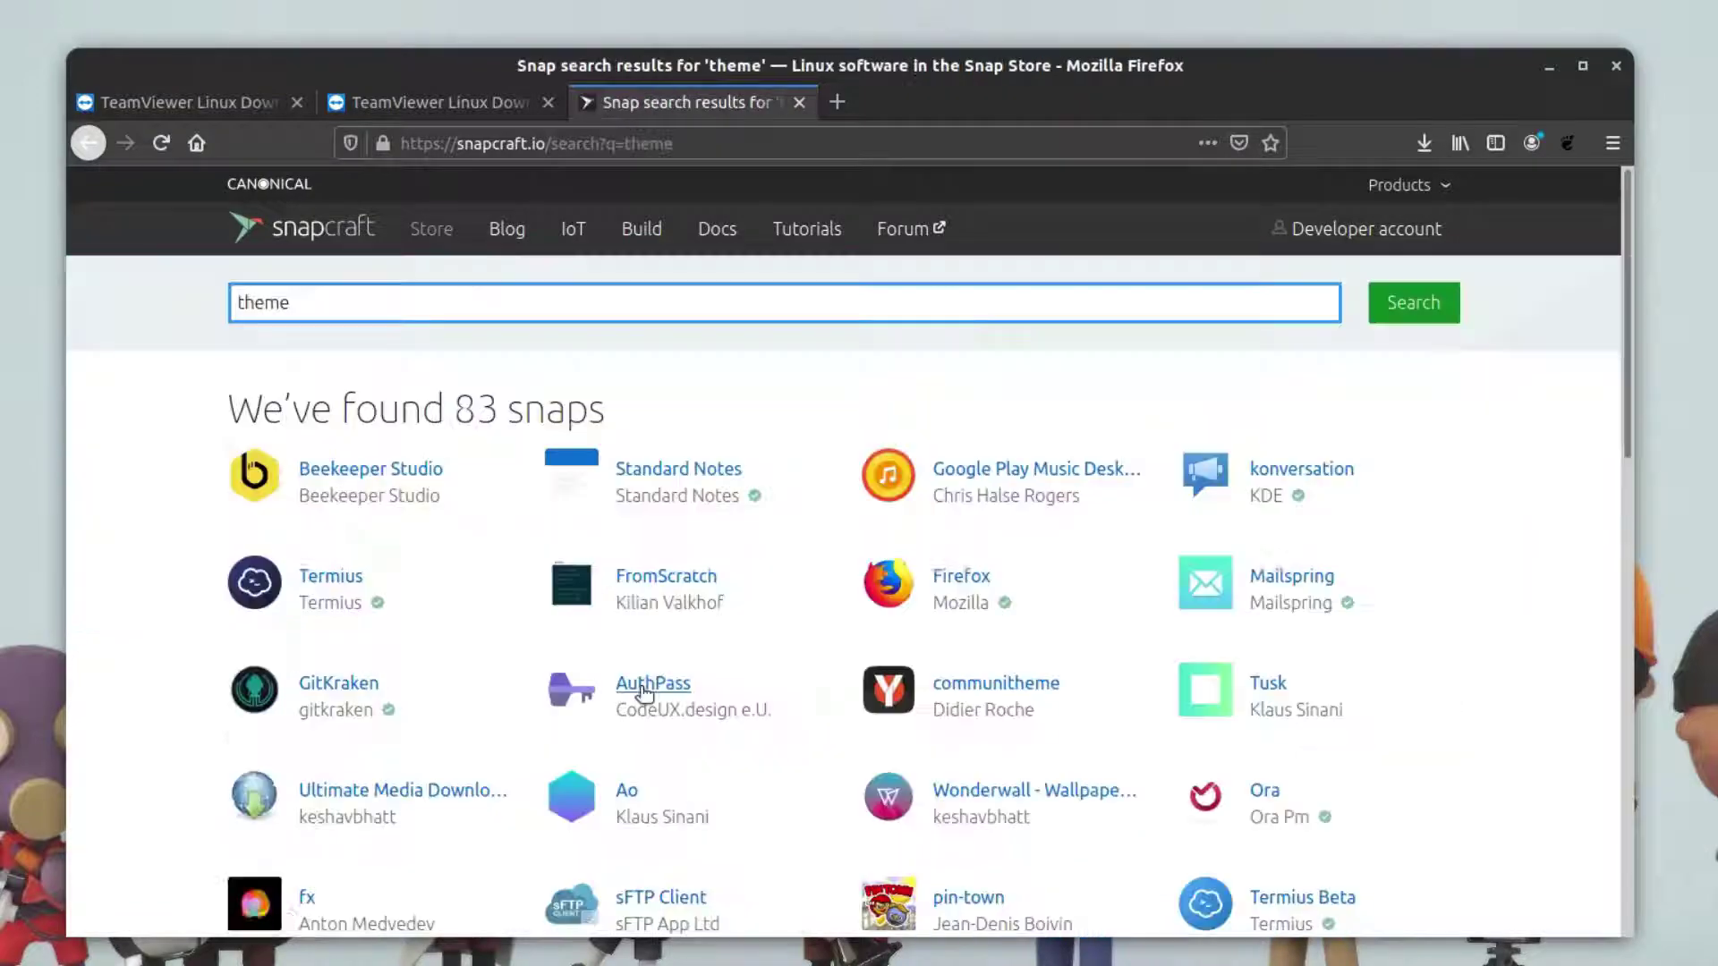
{"action": "scroll", "coordinate": [781, 744], "scroll_direction": "down", "scroll_amount": 3}
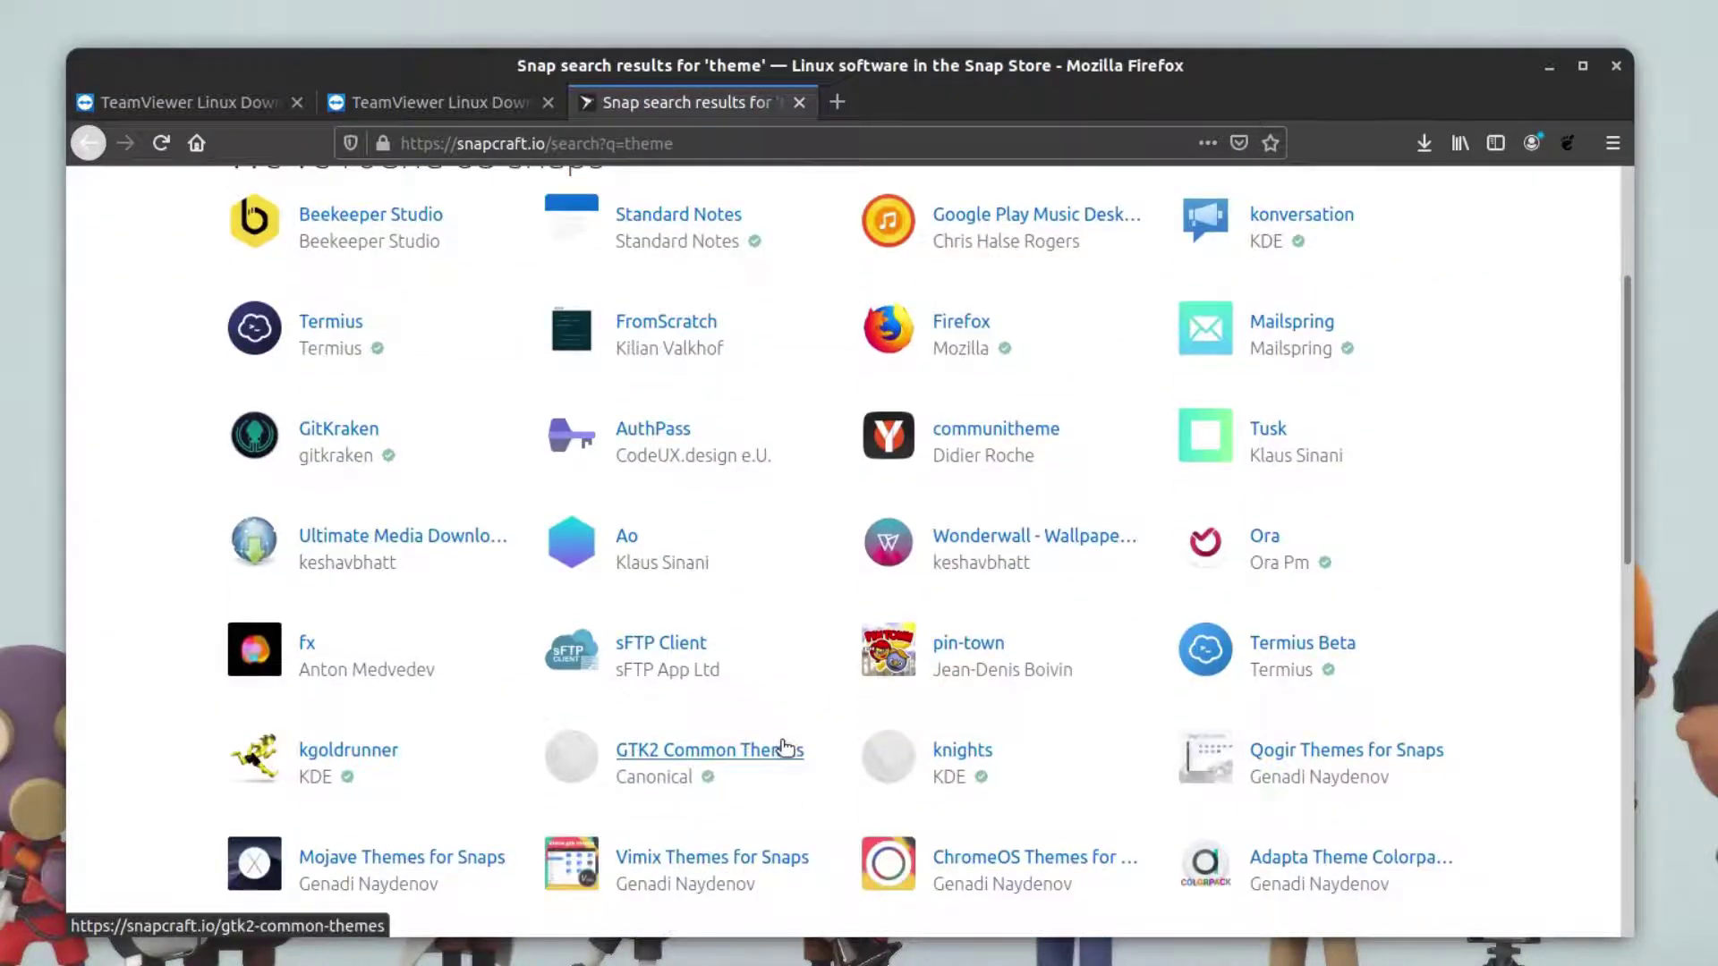
{"action": "scroll", "coordinate": [784, 744], "scroll_direction": "down", "scroll_amount": 5}
{"action": "scroll", "coordinate": [795, 701], "scroll_direction": "up", "scroll_amount": 2}
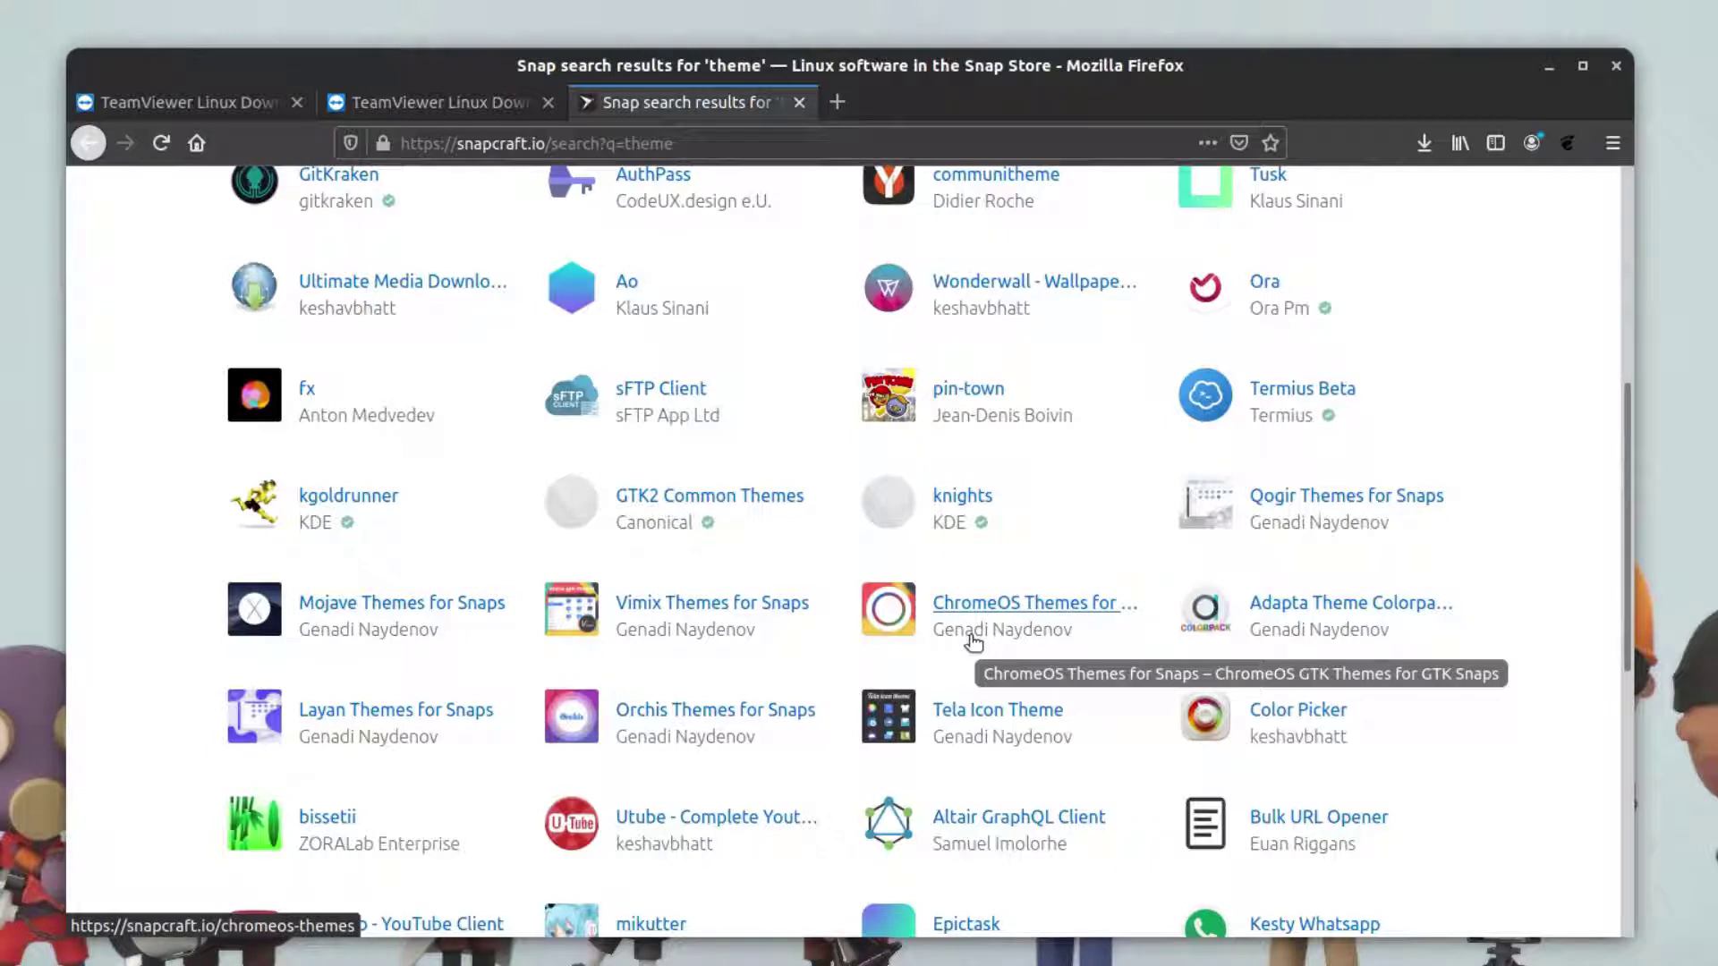
Open the Orchis Themes page in a new tab and copy its snap install command.
{"action": "right_click", "coordinate": [649, 721]}
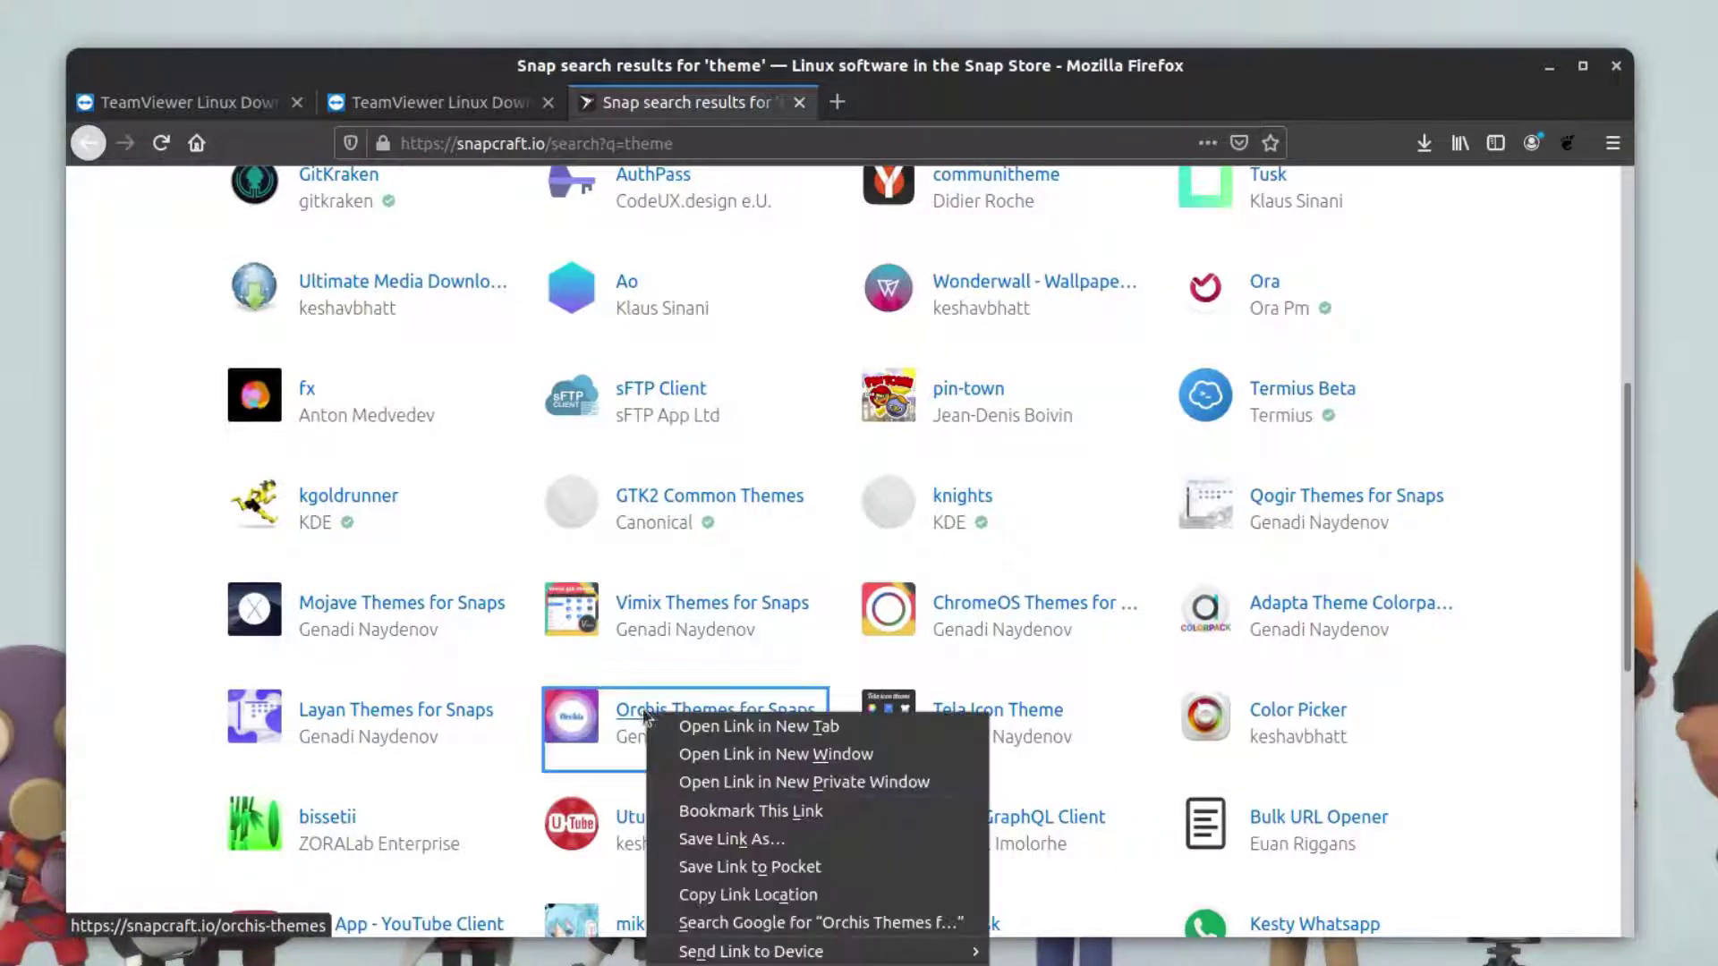
{"action": "left_click", "coordinate": [716, 727]}
{"action": "left_click", "coordinate": [956, 107]}
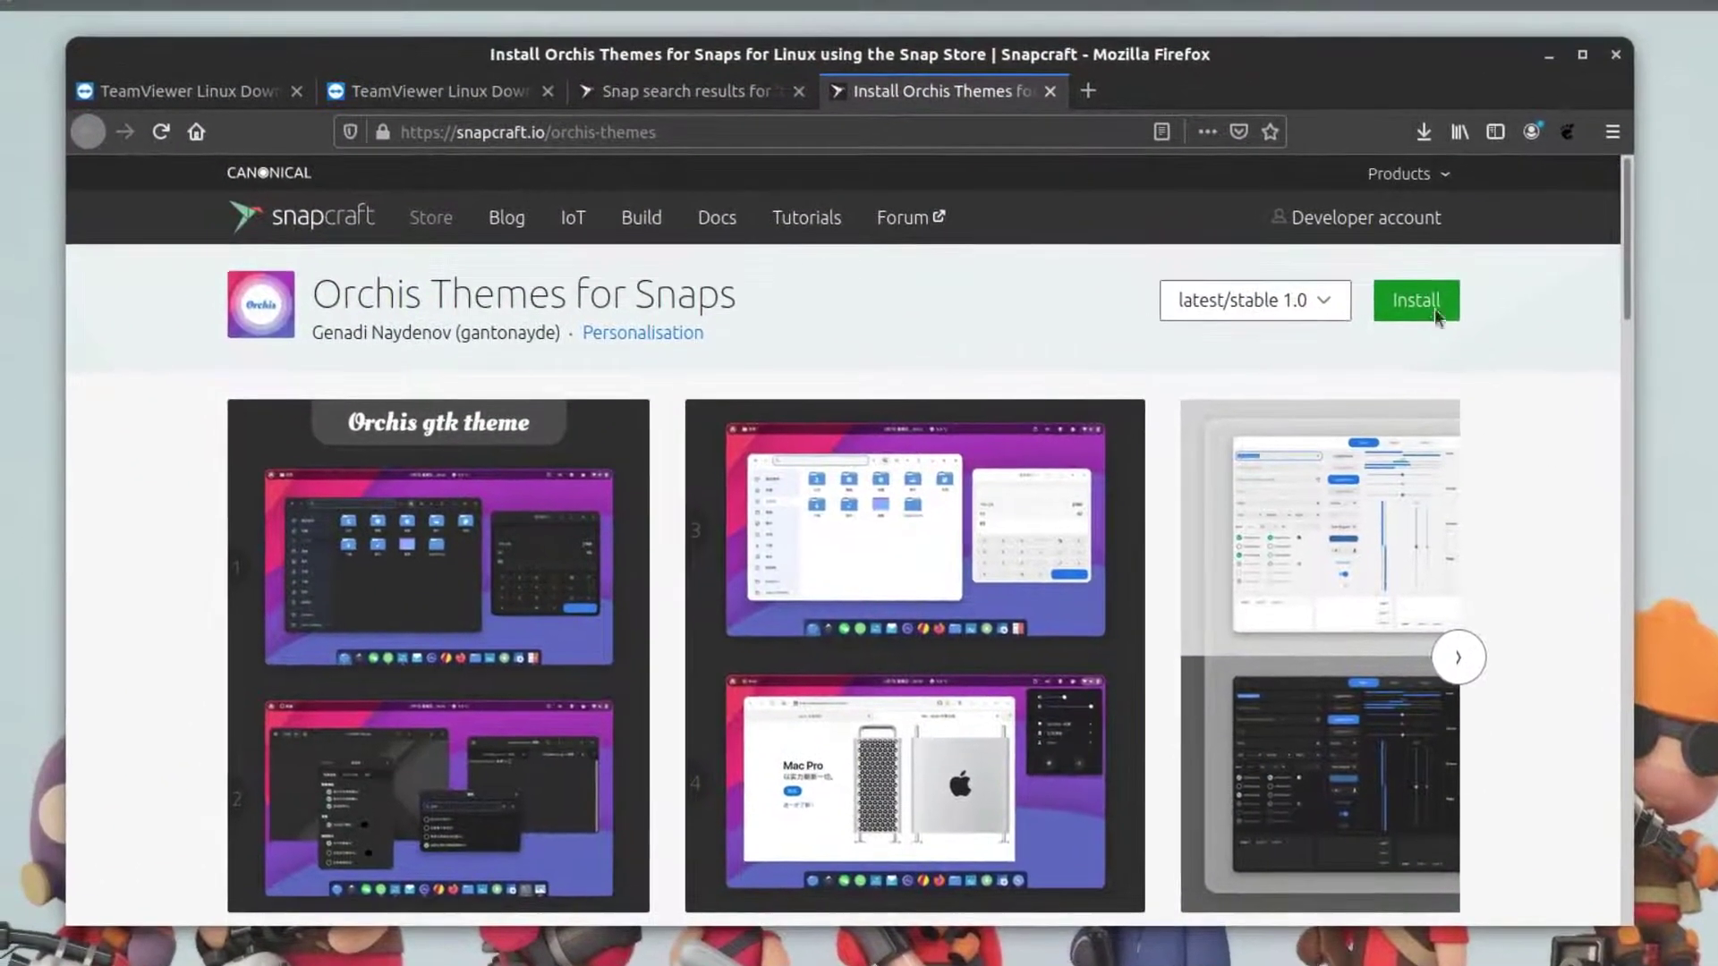
{"action": "left_click", "coordinate": [1405, 282]}
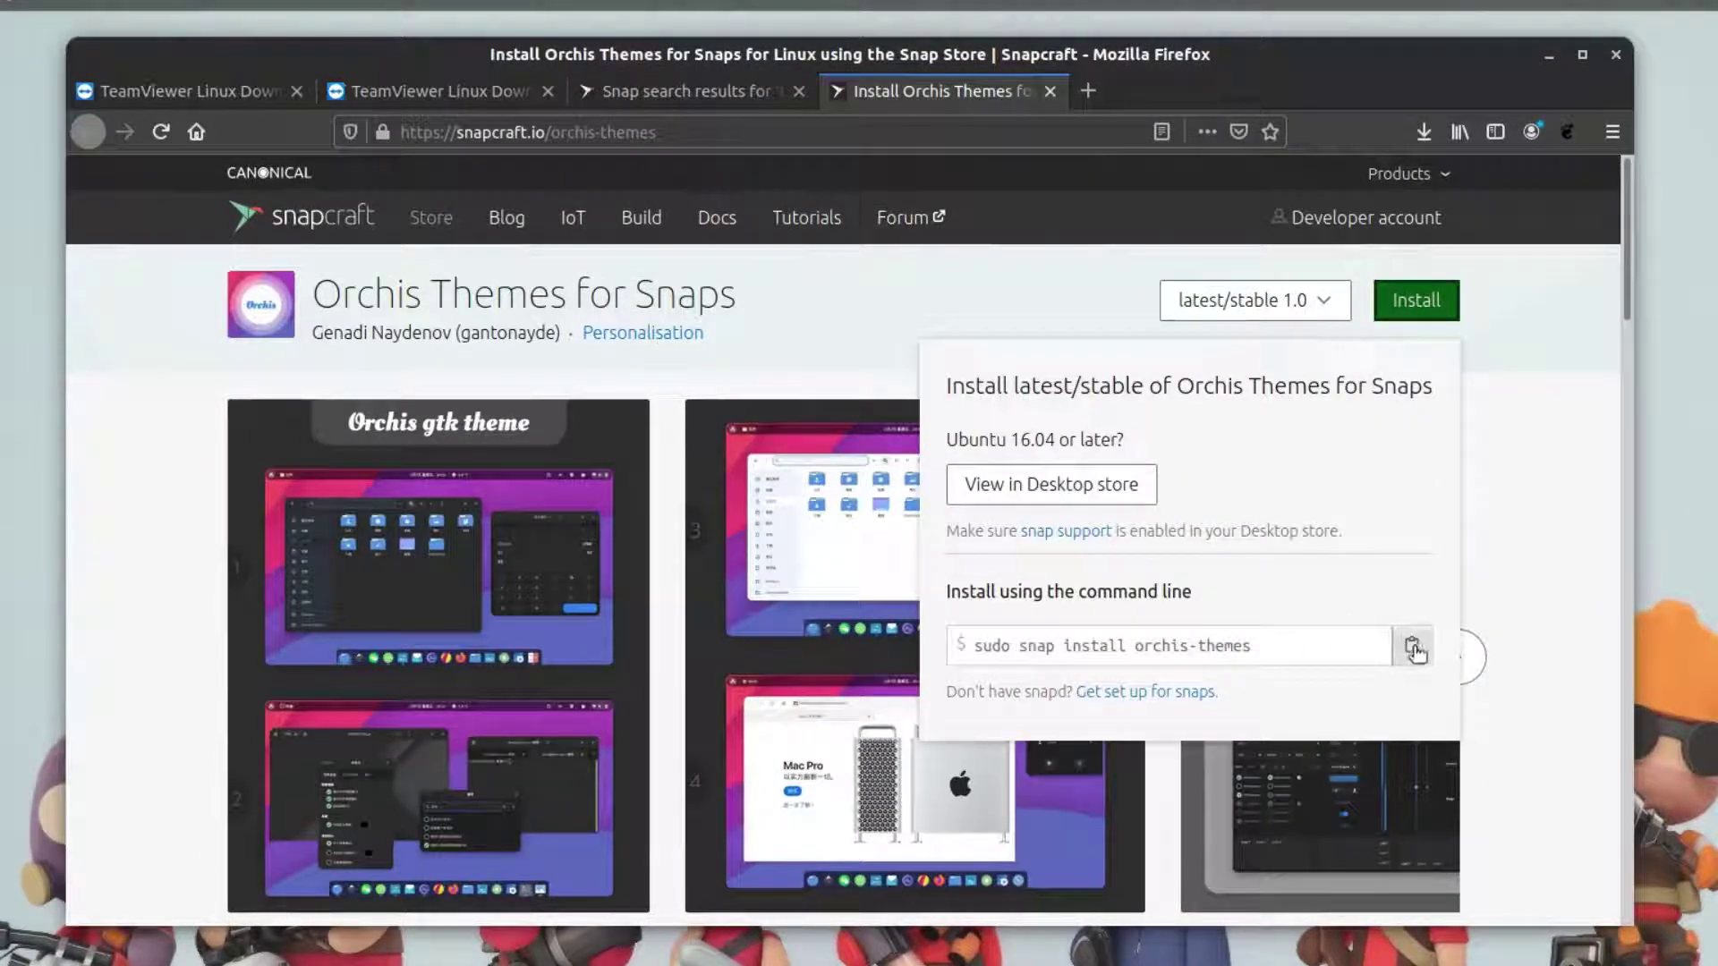
{"action": "left_click", "coordinate": [1416, 654]}
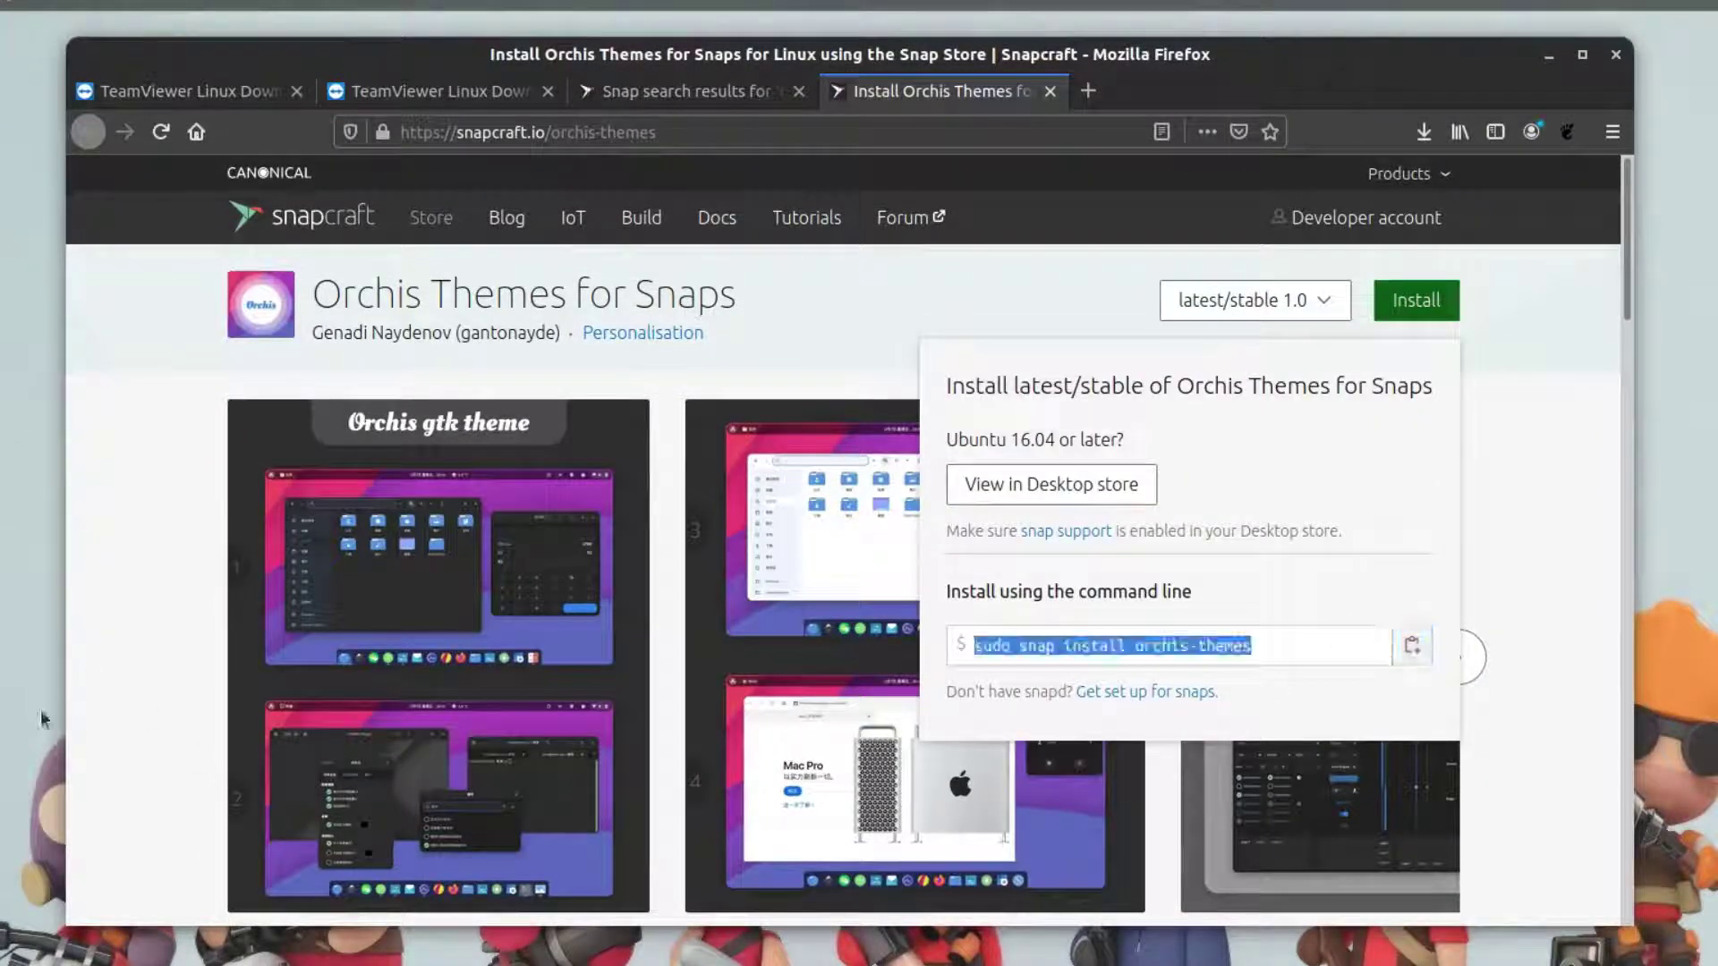
Paste and run 'sudo snap install orchis-themes' with the password, then quit System Monitor.
{"action": "left_click", "coordinate": [31, 841]}
{"action": "right_click", "coordinate": [817, 623]}
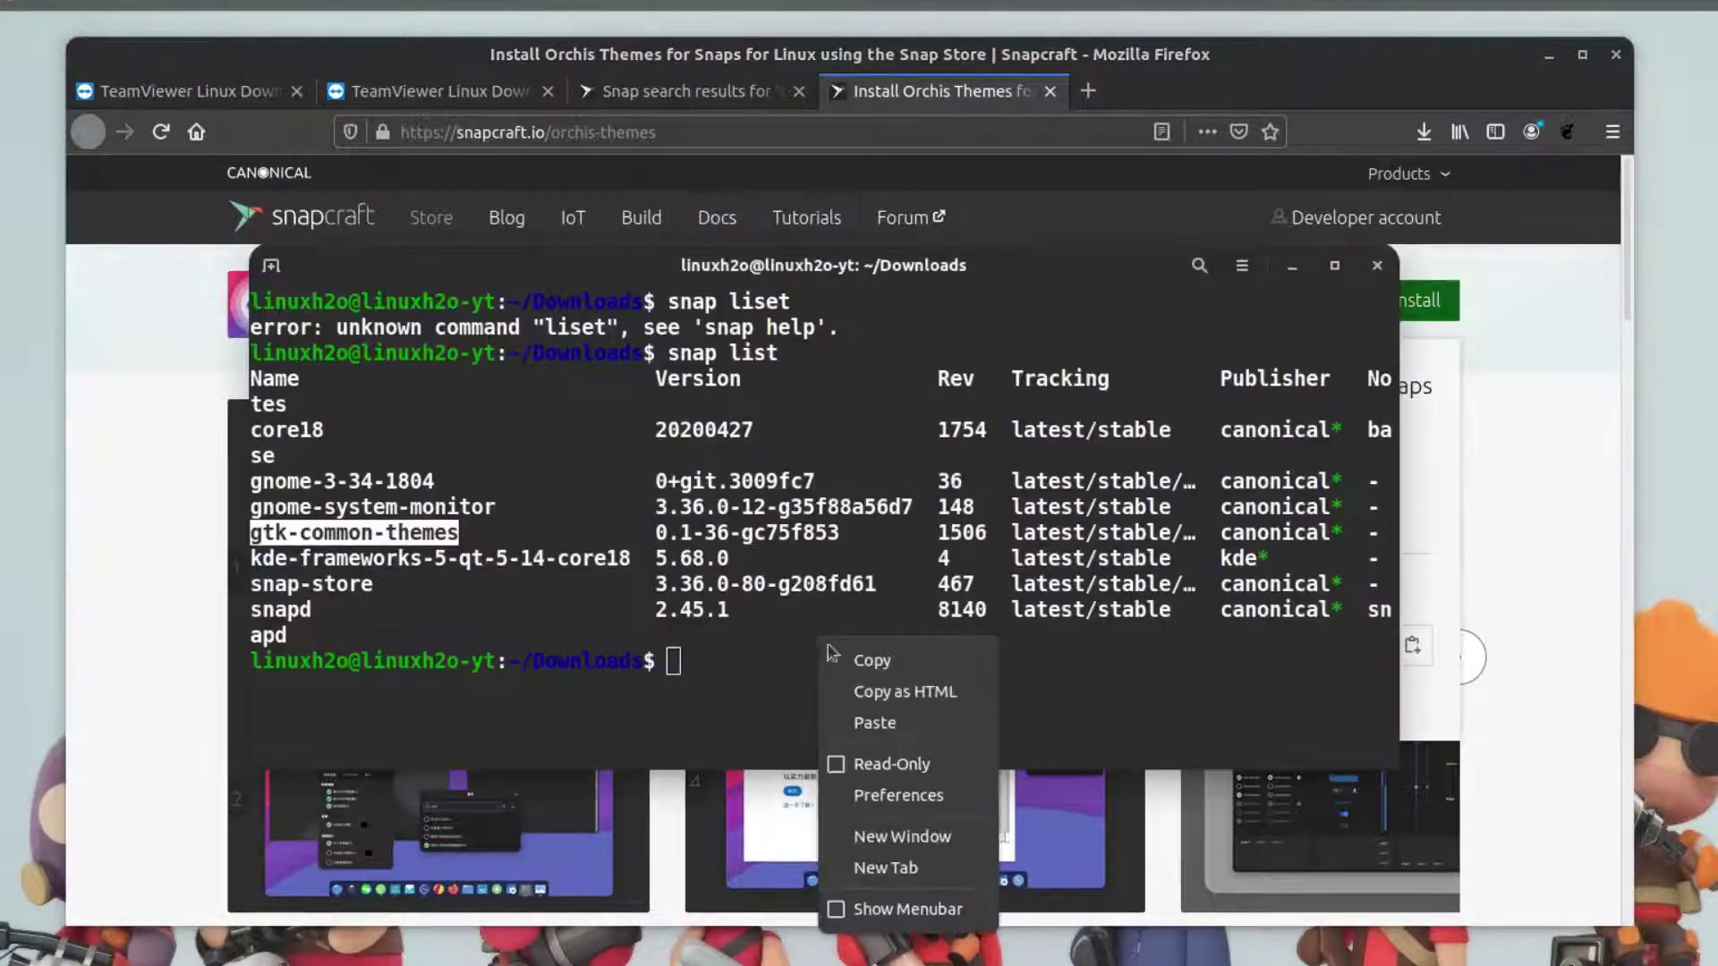
{"action": "left_click", "coordinate": [877, 718]}
{"action": "key", "text": "Return"}
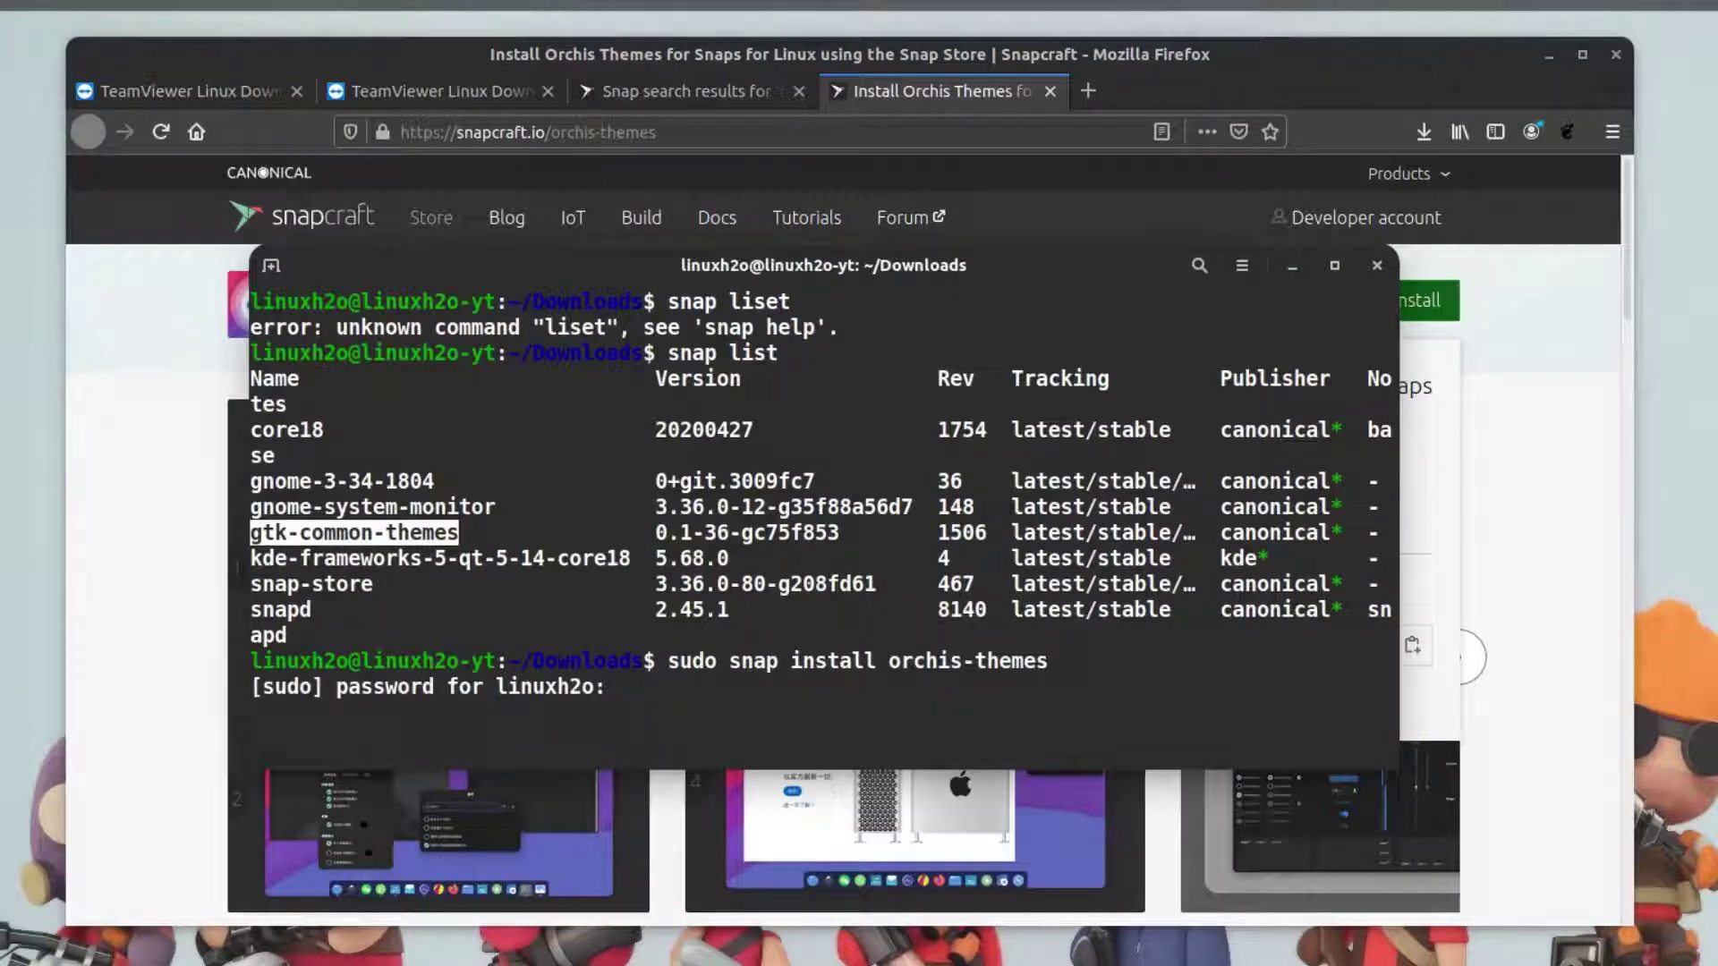
{"action": "key", "text": "Return"}
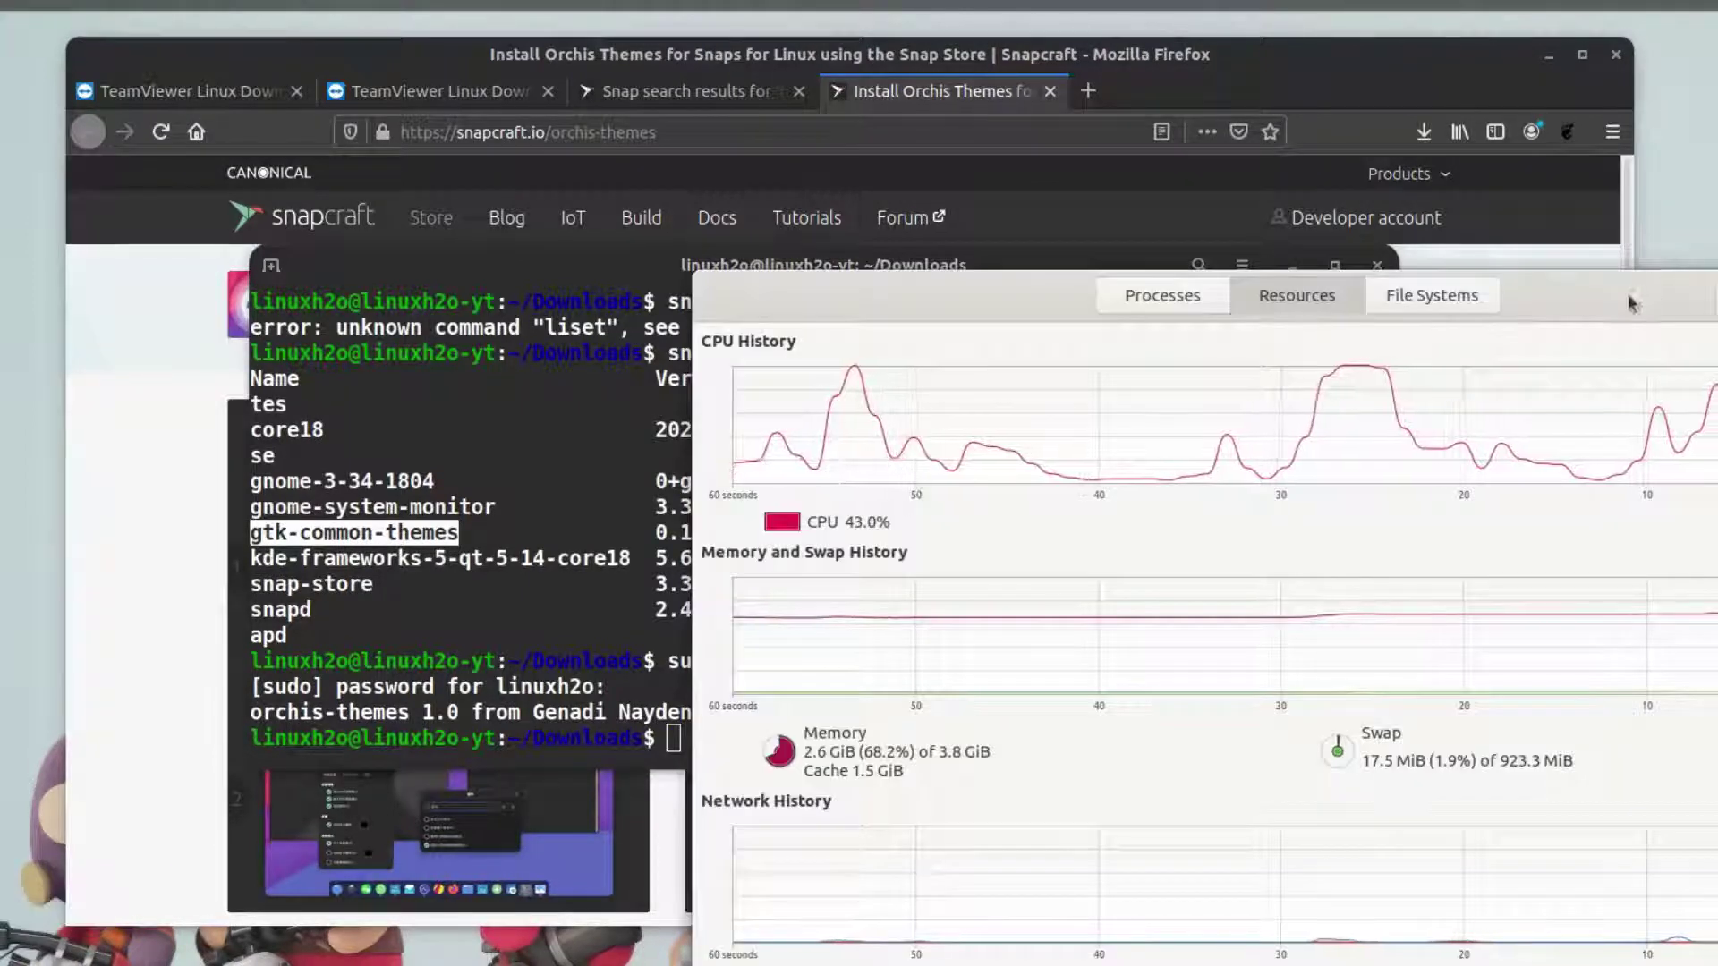
{"action": "left_click_drag", "start_coordinate": [1638, 273], "coordinate": [1664, 296]}
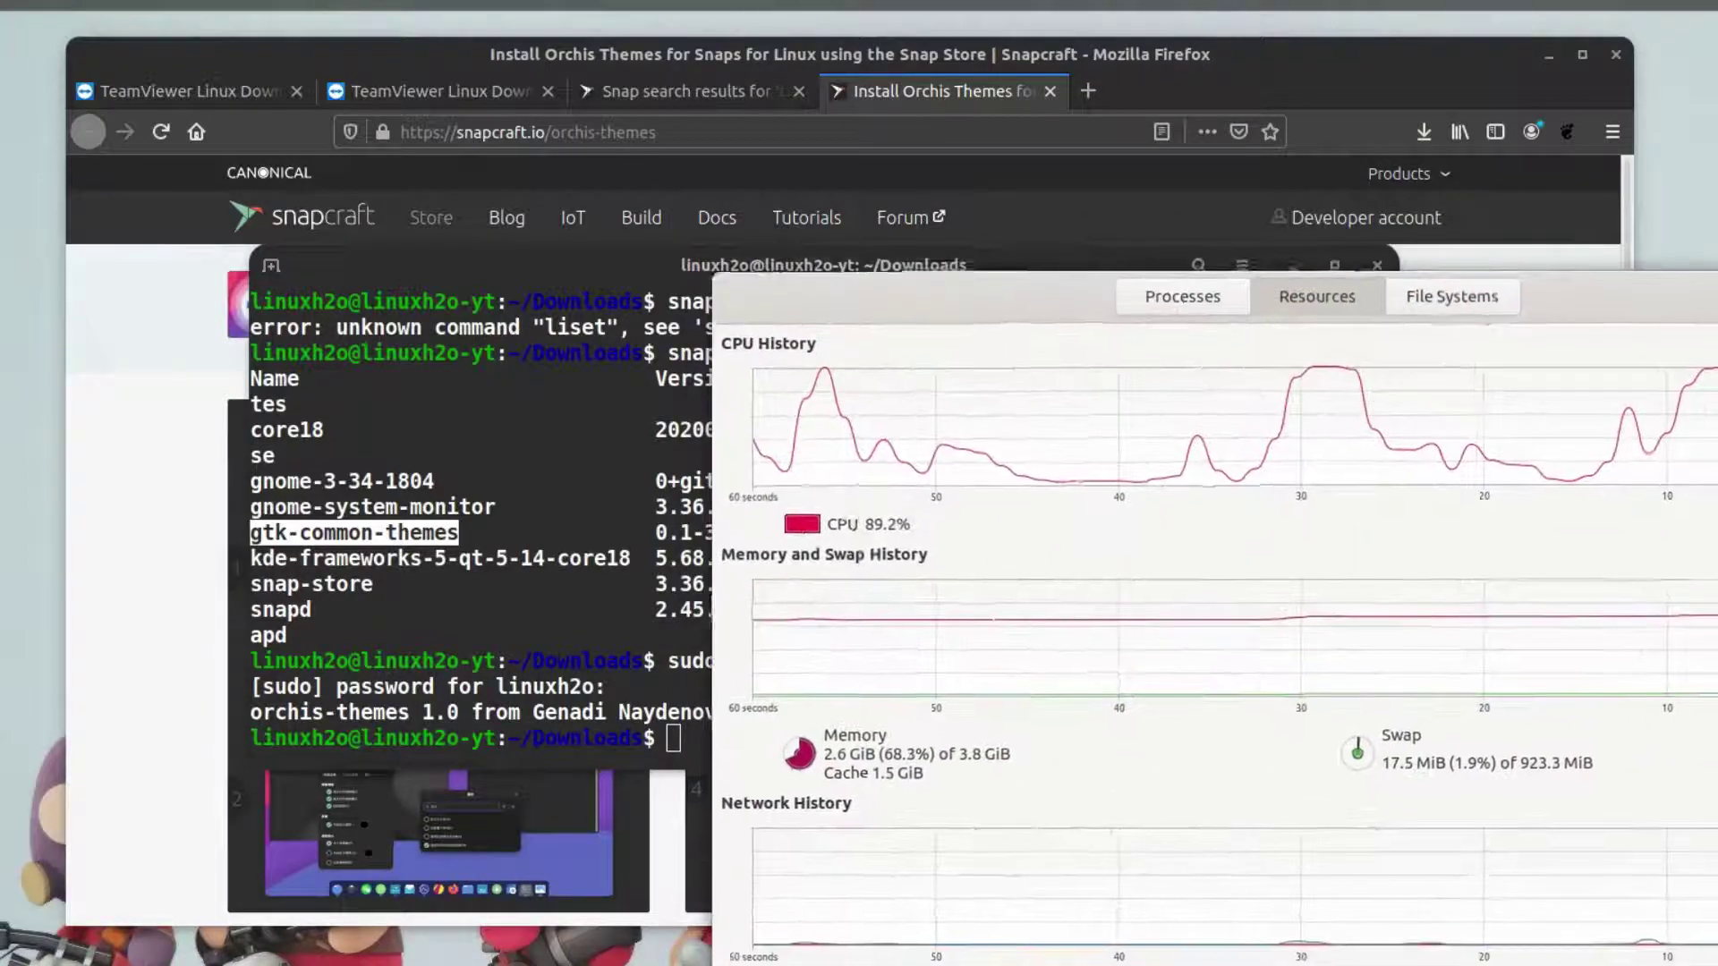
{"action": "key", "text": "ctrl+q"}
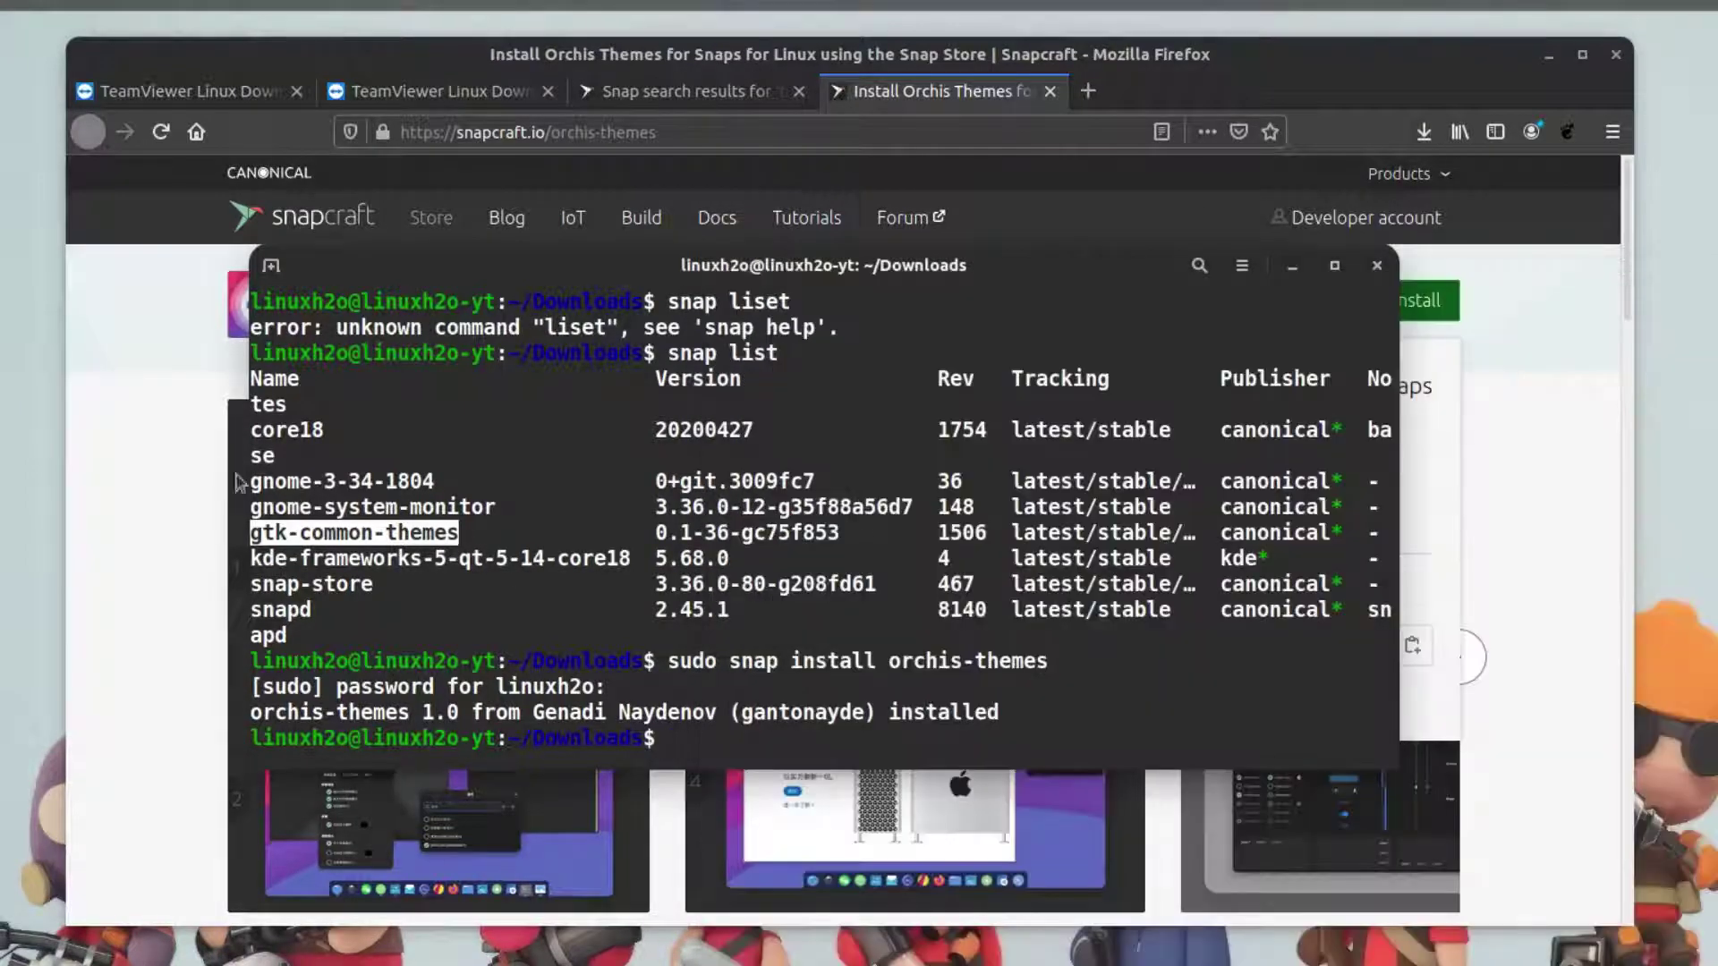
Copy the gtk-common-themes connect loop command from the Orchis Themes page.
{"action": "left_click", "coordinate": [202, 448]}
{"action": "scroll", "coordinate": [399, 528], "scroll_direction": "down", "scroll_amount": 10}
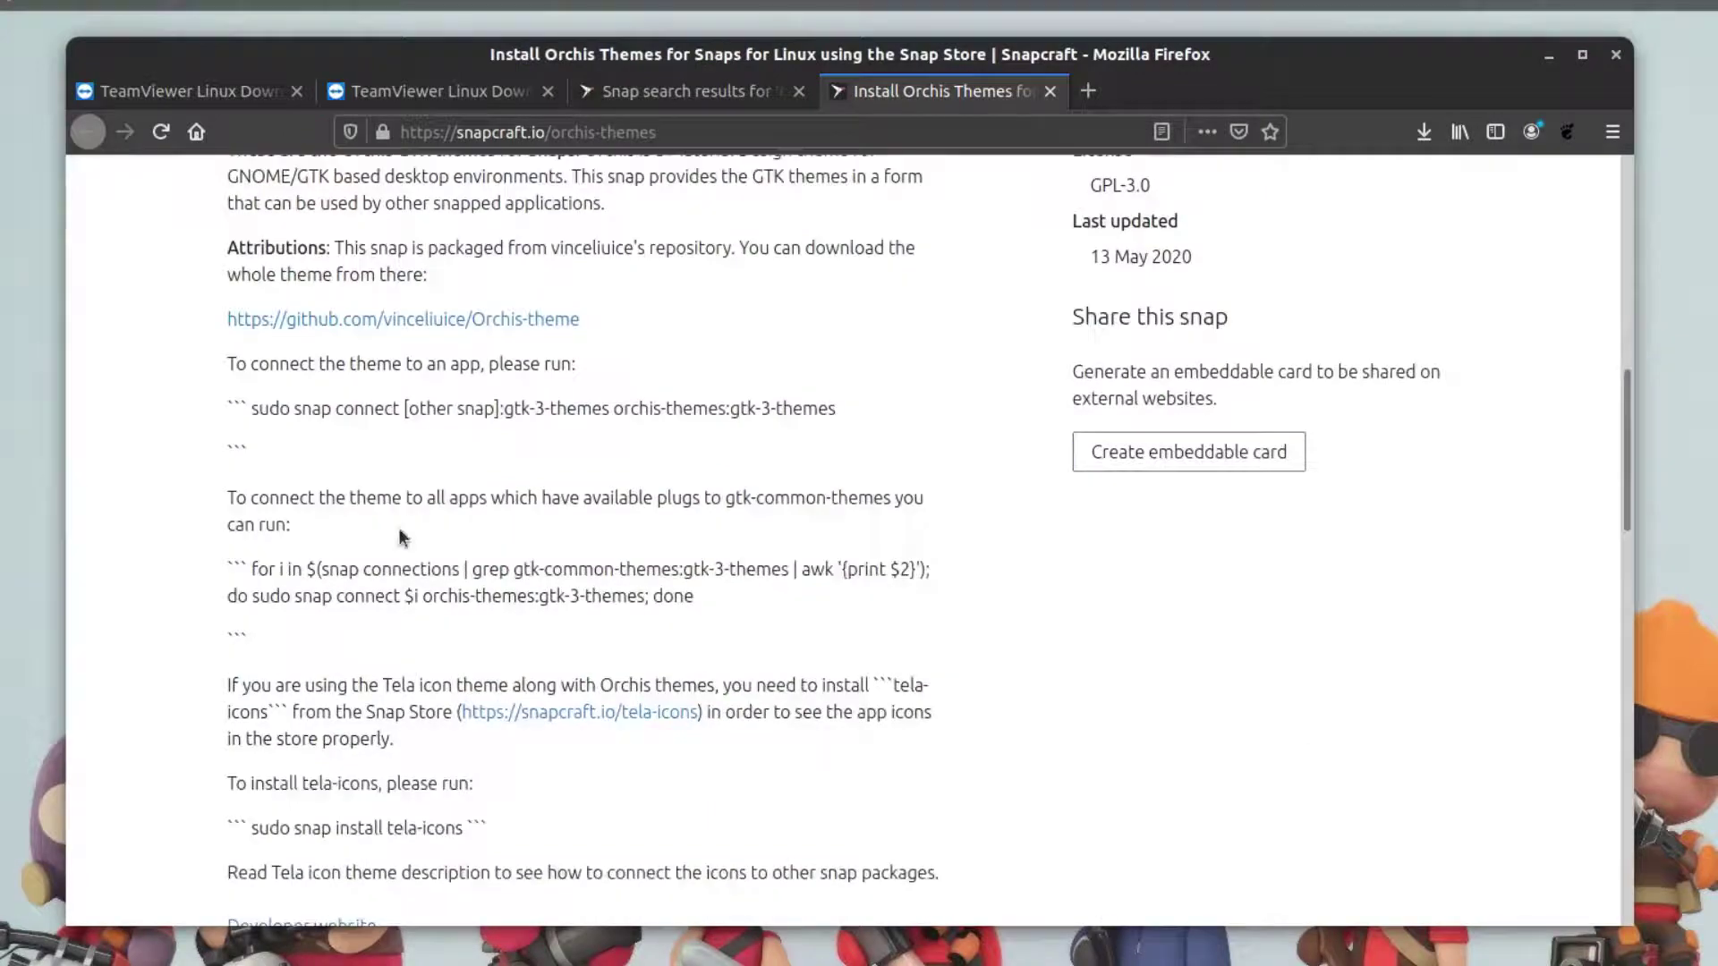
{"action": "scroll", "coordinate": [400, 533], "scroll_direction": "down", "scroll_amount": 3}
{"action": "scroll", "coordinate": [399, 528], "scroll_direction": "up", "scroll_amount": 6}
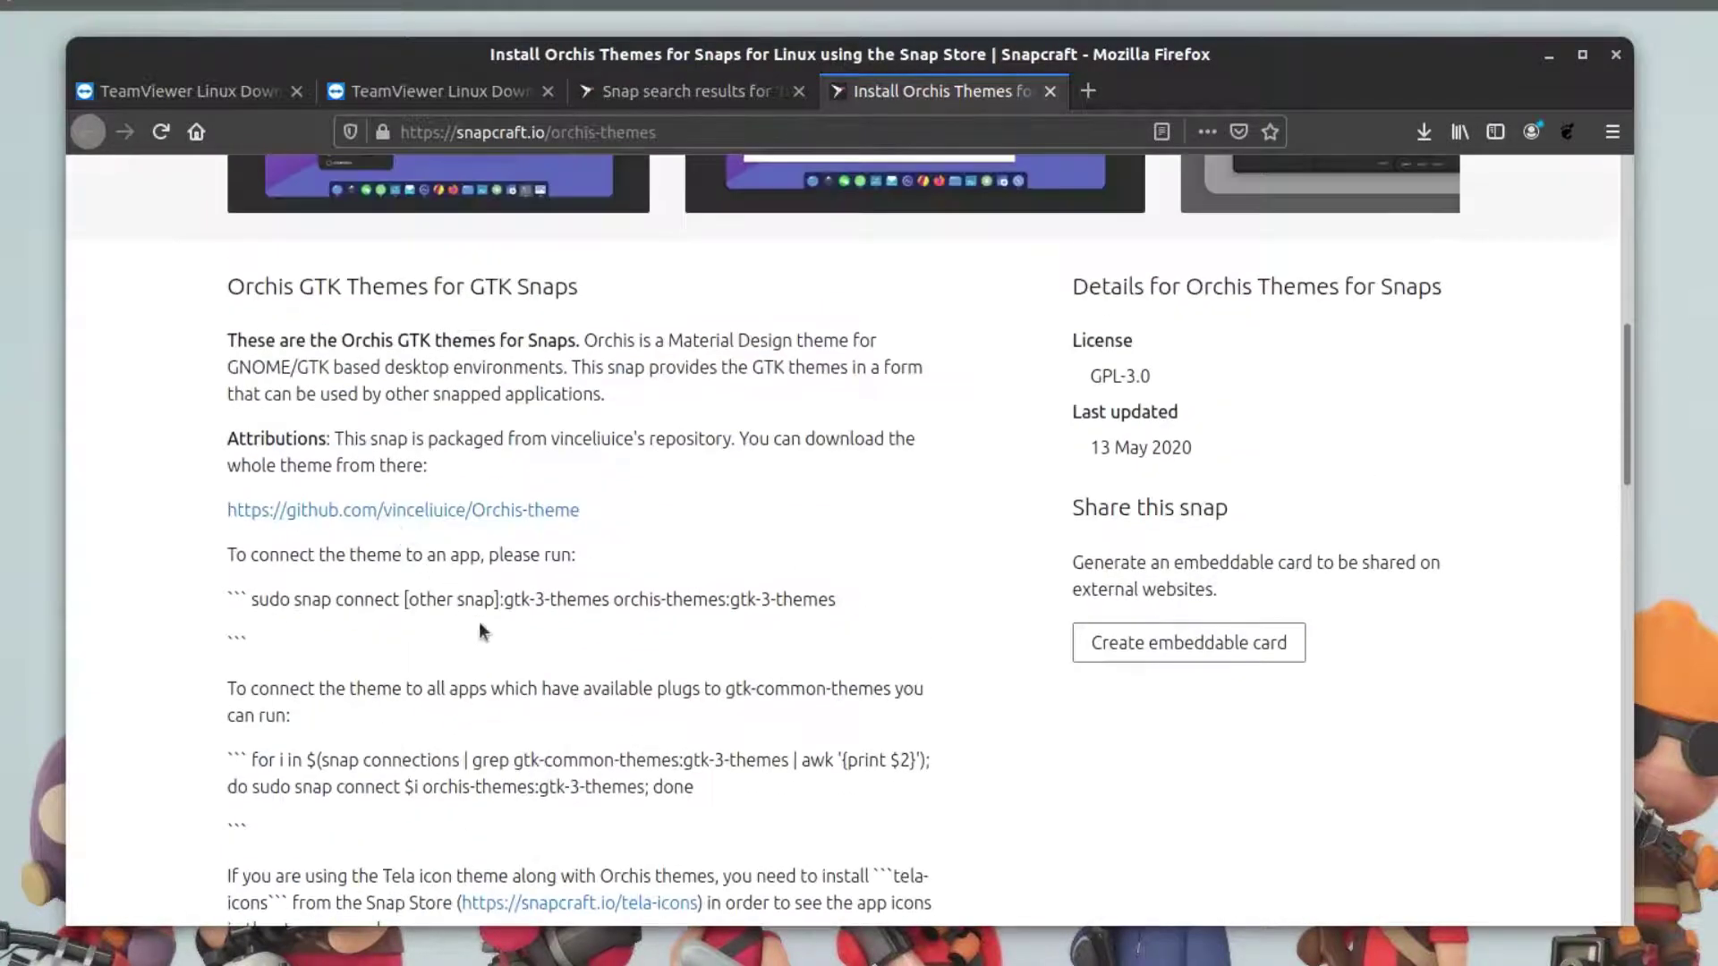
{"action": "scroll", "coordinate": [479, 625], "scroll_direction": "down", "scroll_amount": 7}
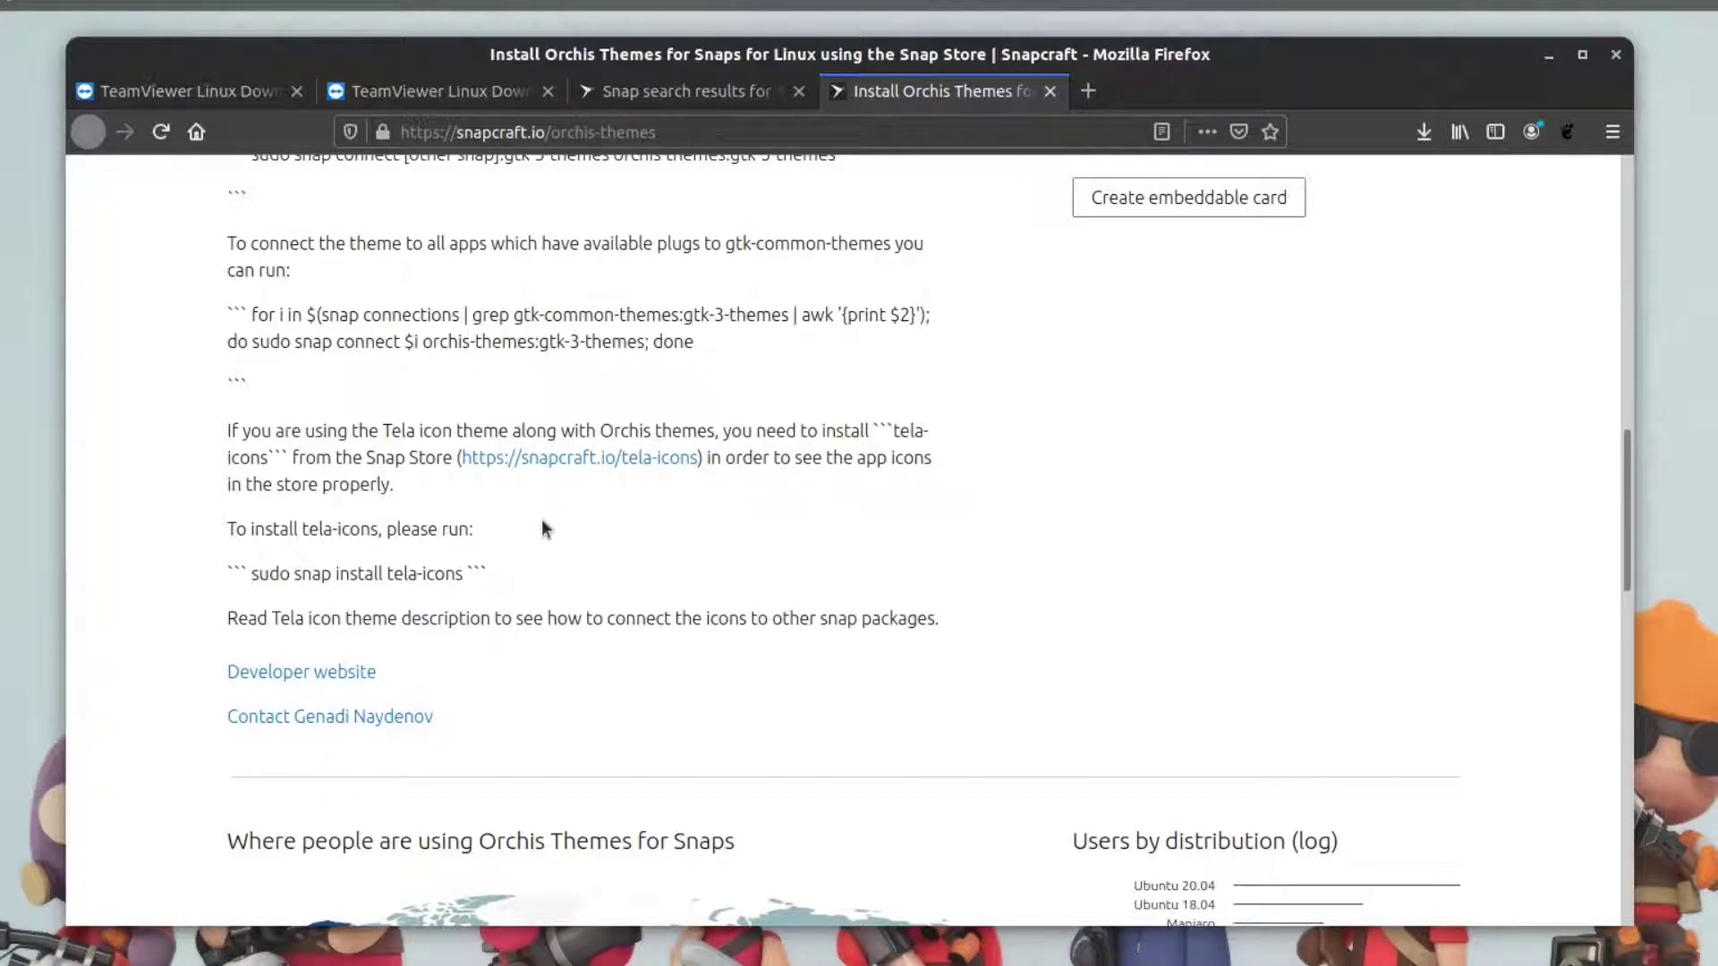
{"action": "left_click_drag", "start_coordinate": [701, 342], "coordinate": [268, 315]}
{"action": "right_click", "coordinate": [289, 316]}
{"action": "left_click", "coordinate": [329, 338]}
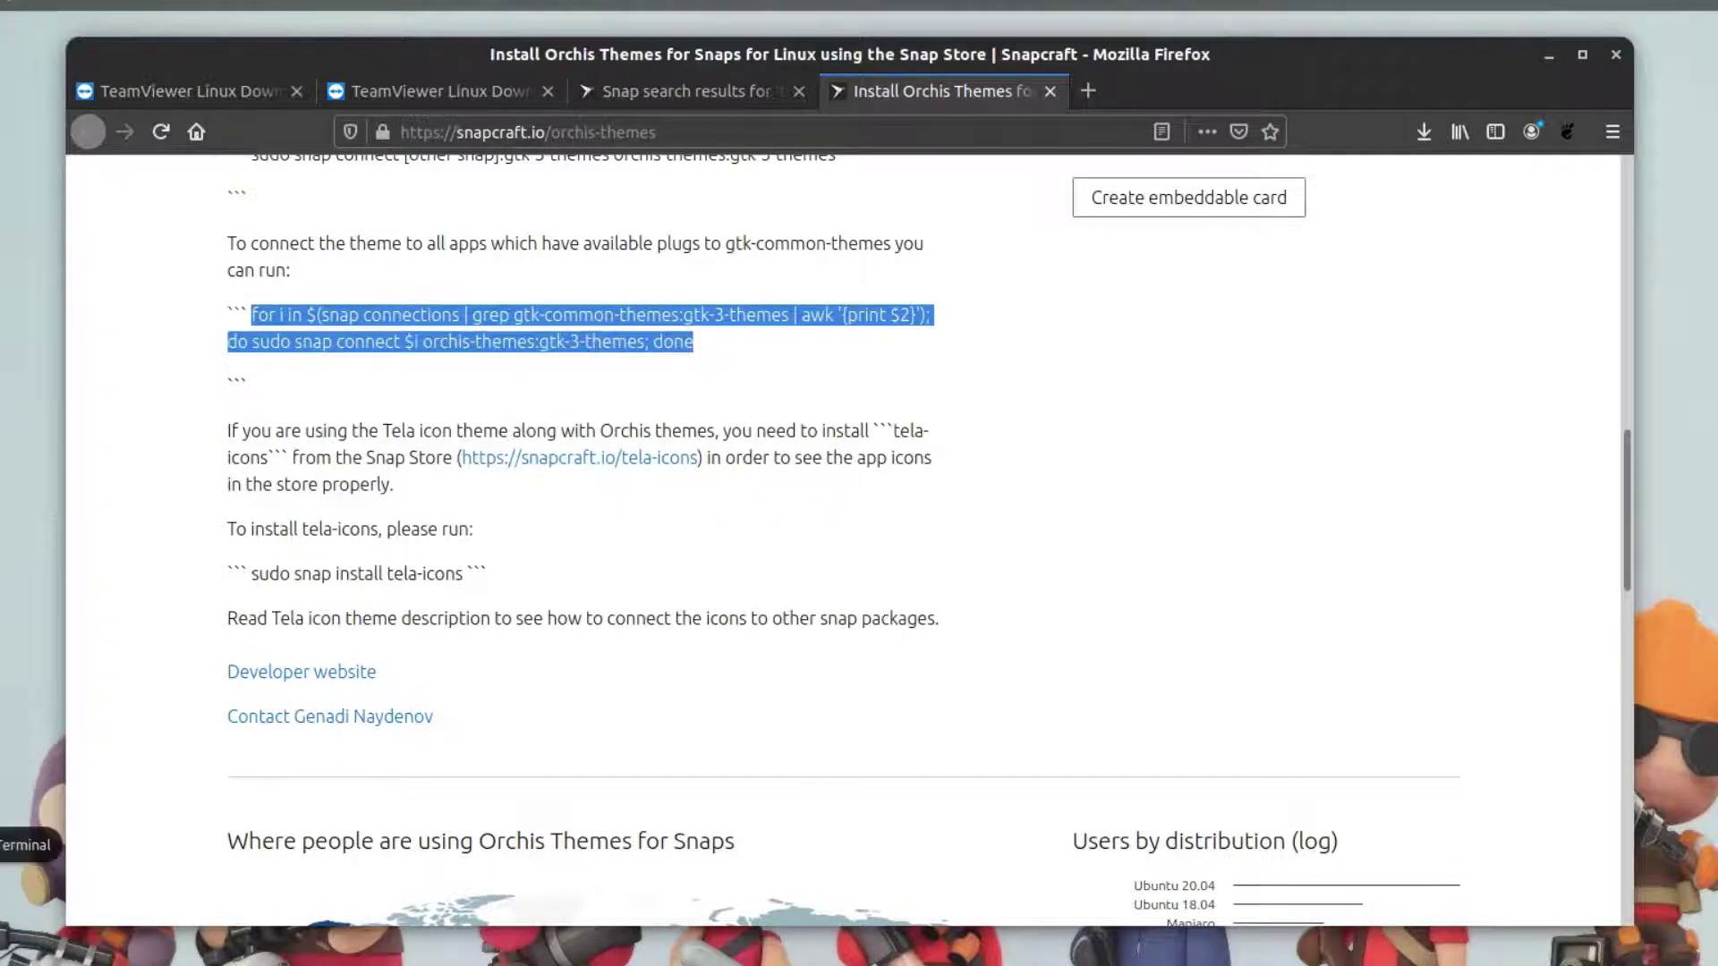
Paste and run the connect loop in the terminal, linking snaps to orchis-themes:gtk-3-themes.
{"action": "key", "text": "alt+Tab"}
{"action": "right_click", "coordinate": [902, 713]}
{"action": "left_click", "coordinate": [958, 795]}
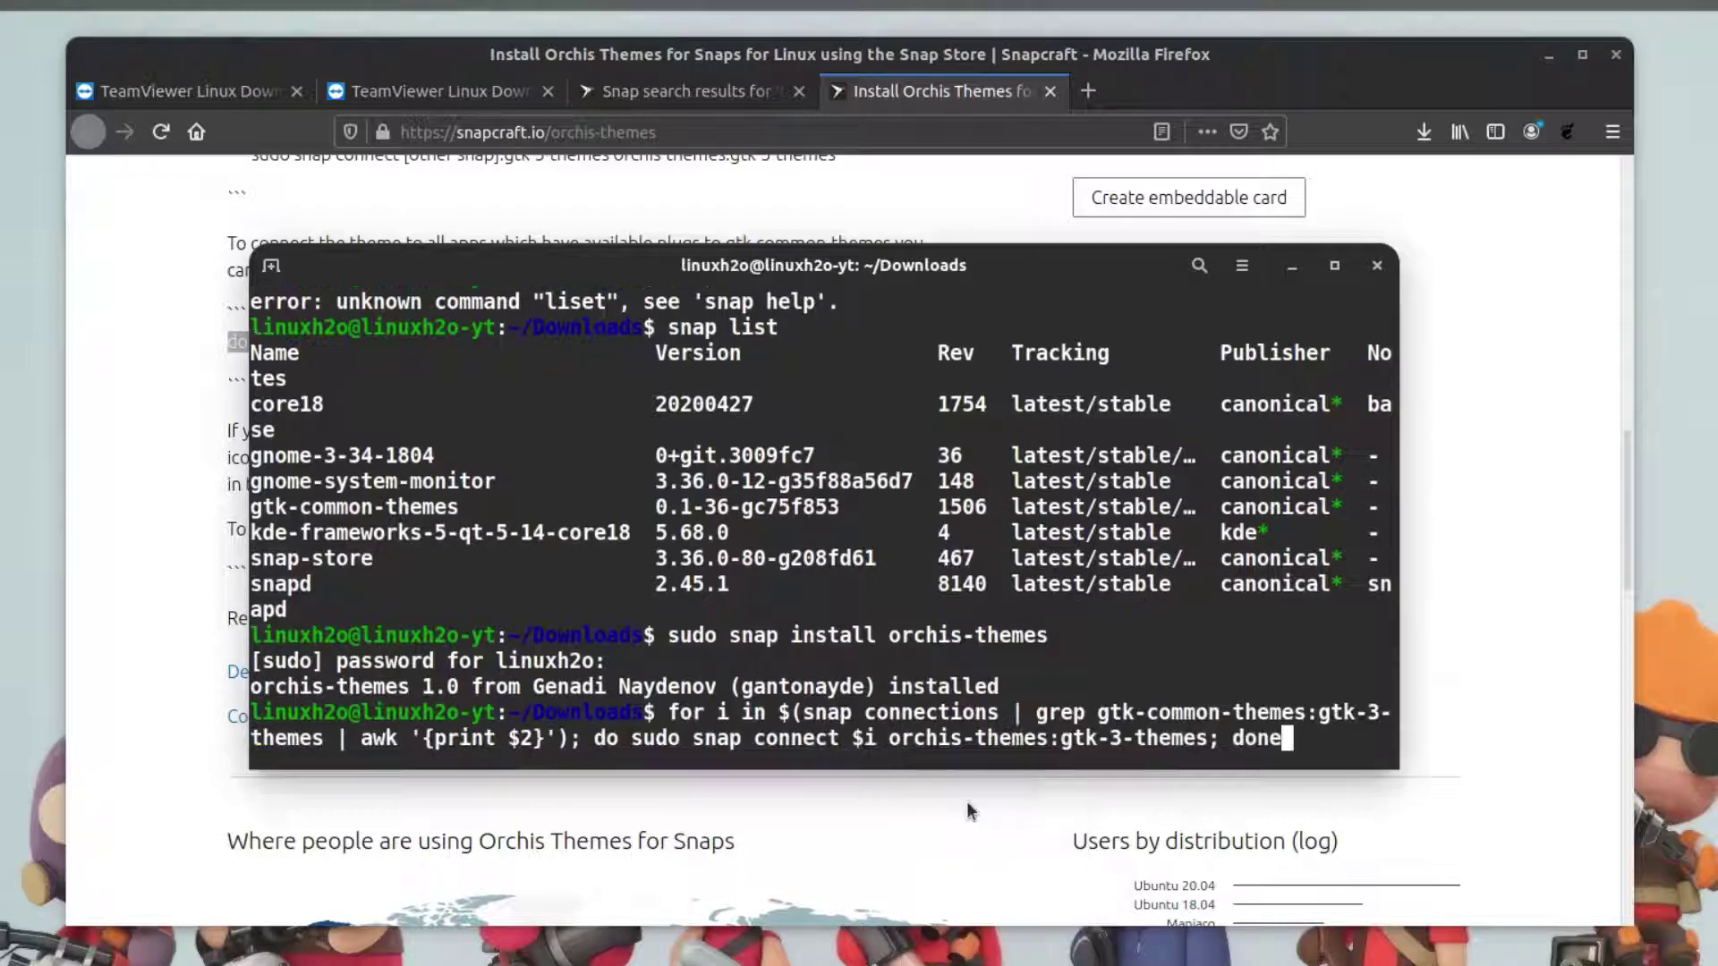
{"action": "key", "text": "Return"}
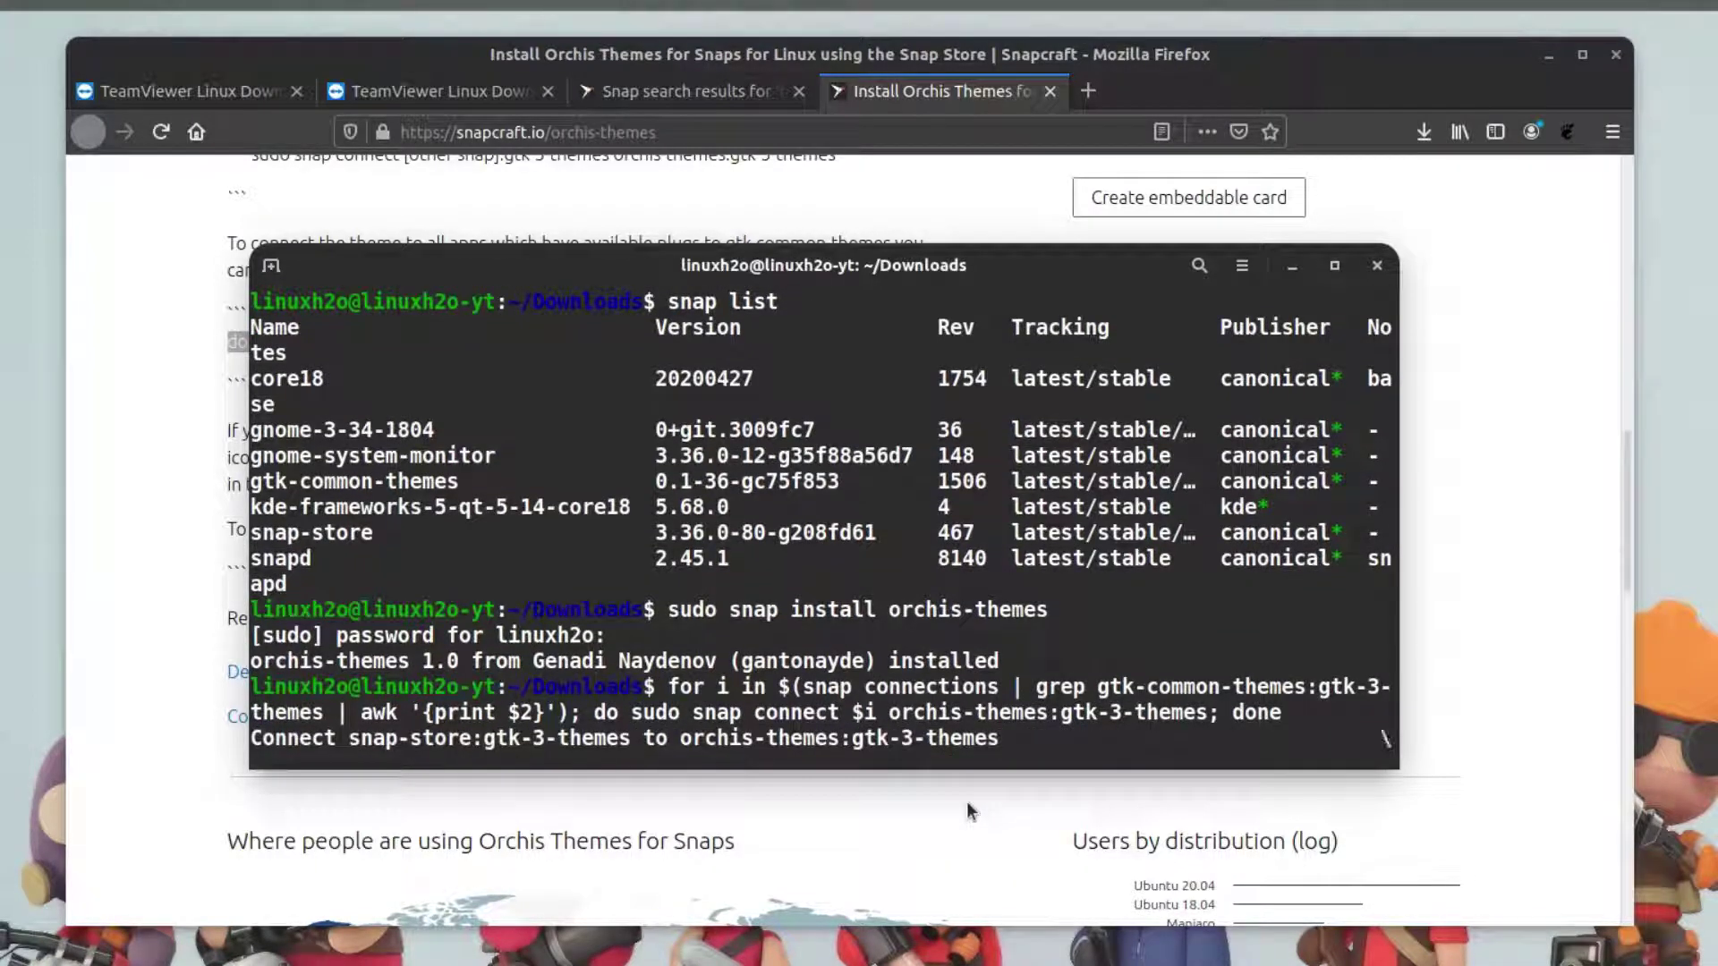
{"action": "triple_click", "coordinate": [337, 483]}
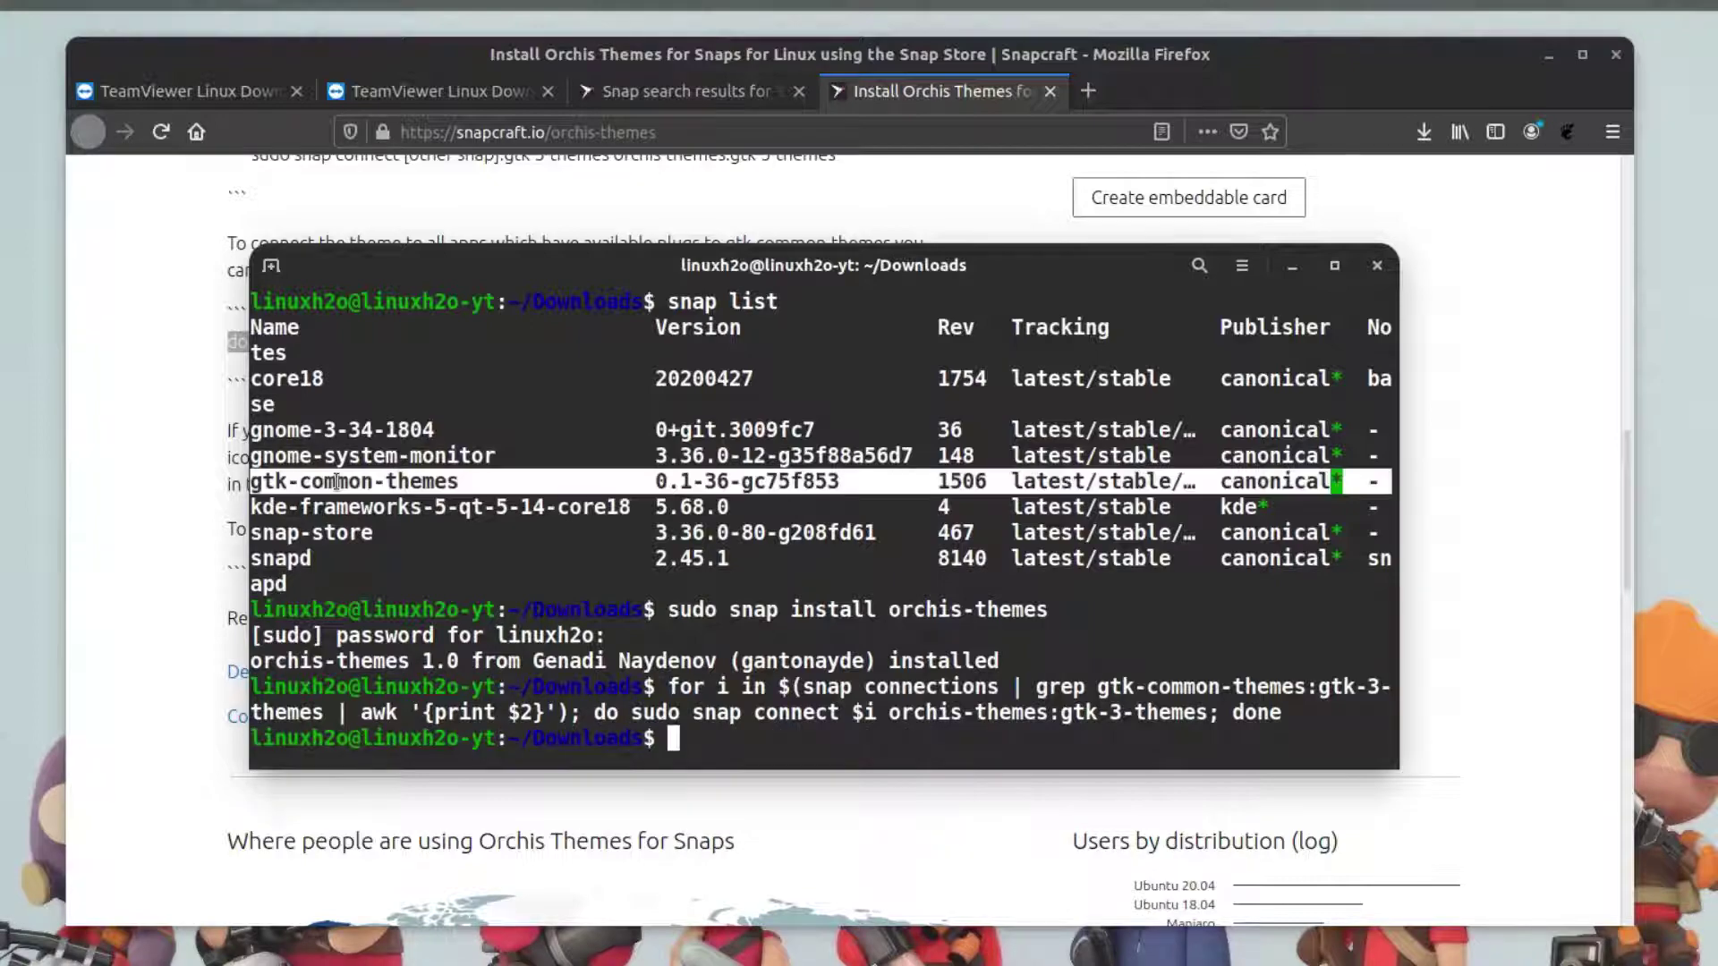
{"action": "double_click", "coordinate": [336, 507]}
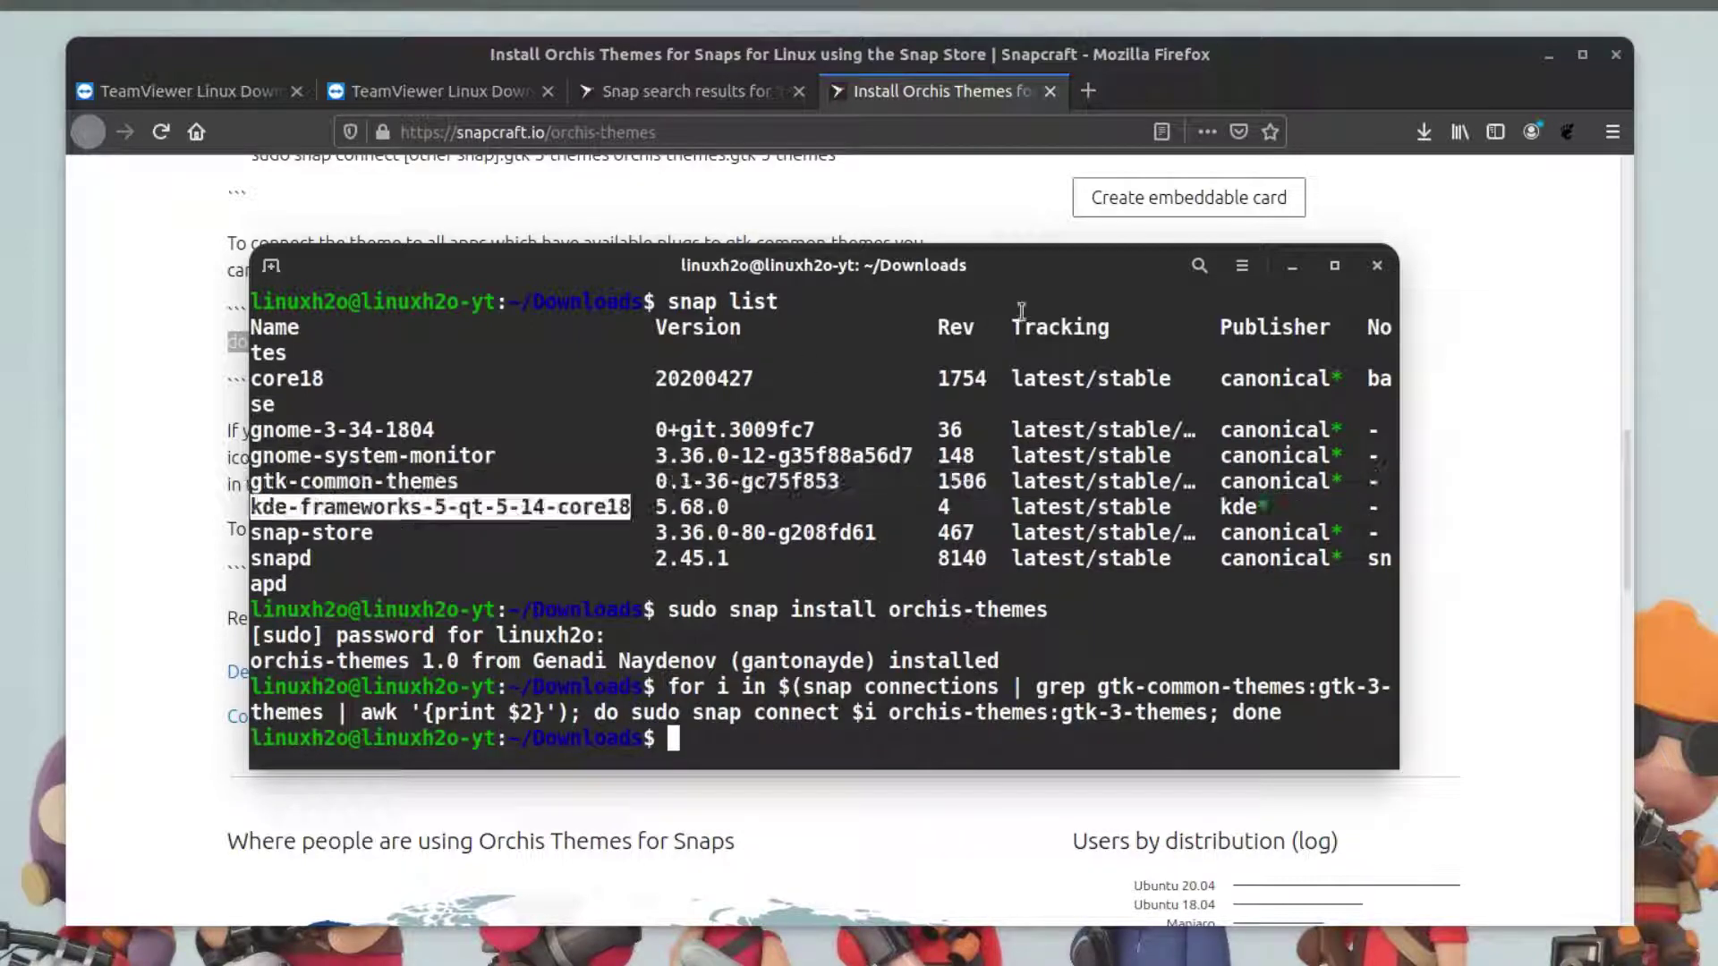
Minimise the terminal and Firefox, restore System Monitor, and open a Files window.
{"action": "left_click", "coordinate": [1292, 266]}
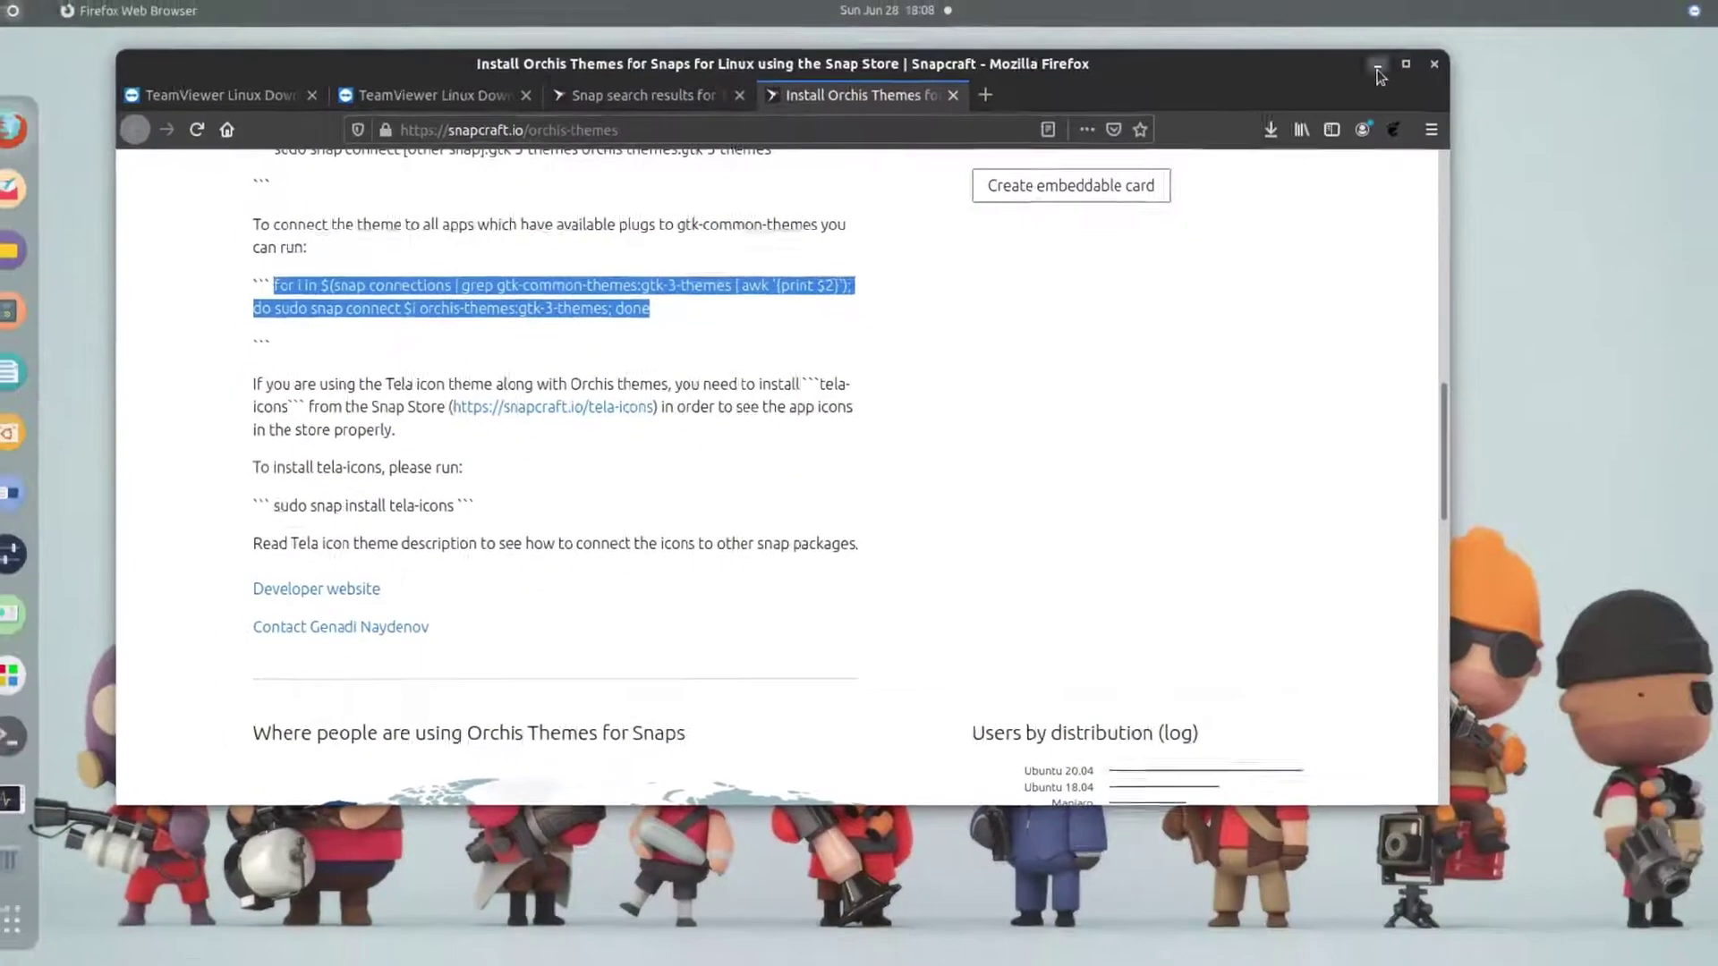
{"action": "left_click", "coordinate": [1549, 55]}
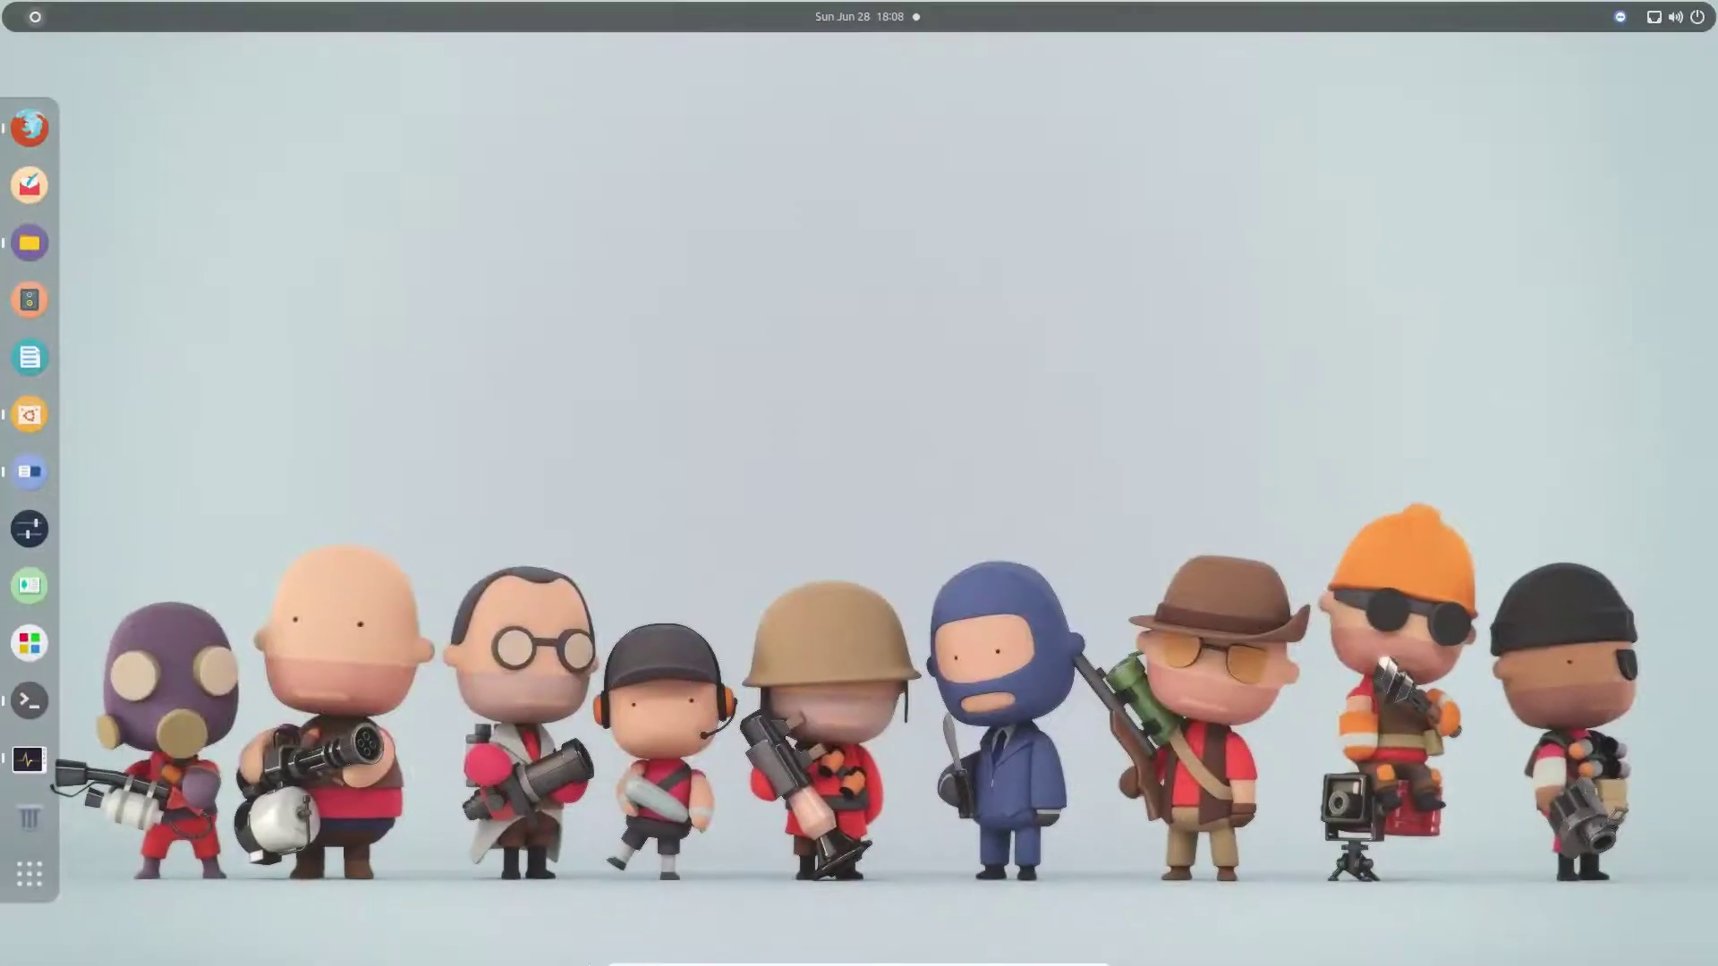
{"action": "left_click", "coordinate": [27, 761]}
{"action": "left_click_drag", "start_coordinate": [795, 261], "coordinate": [757, 198]}
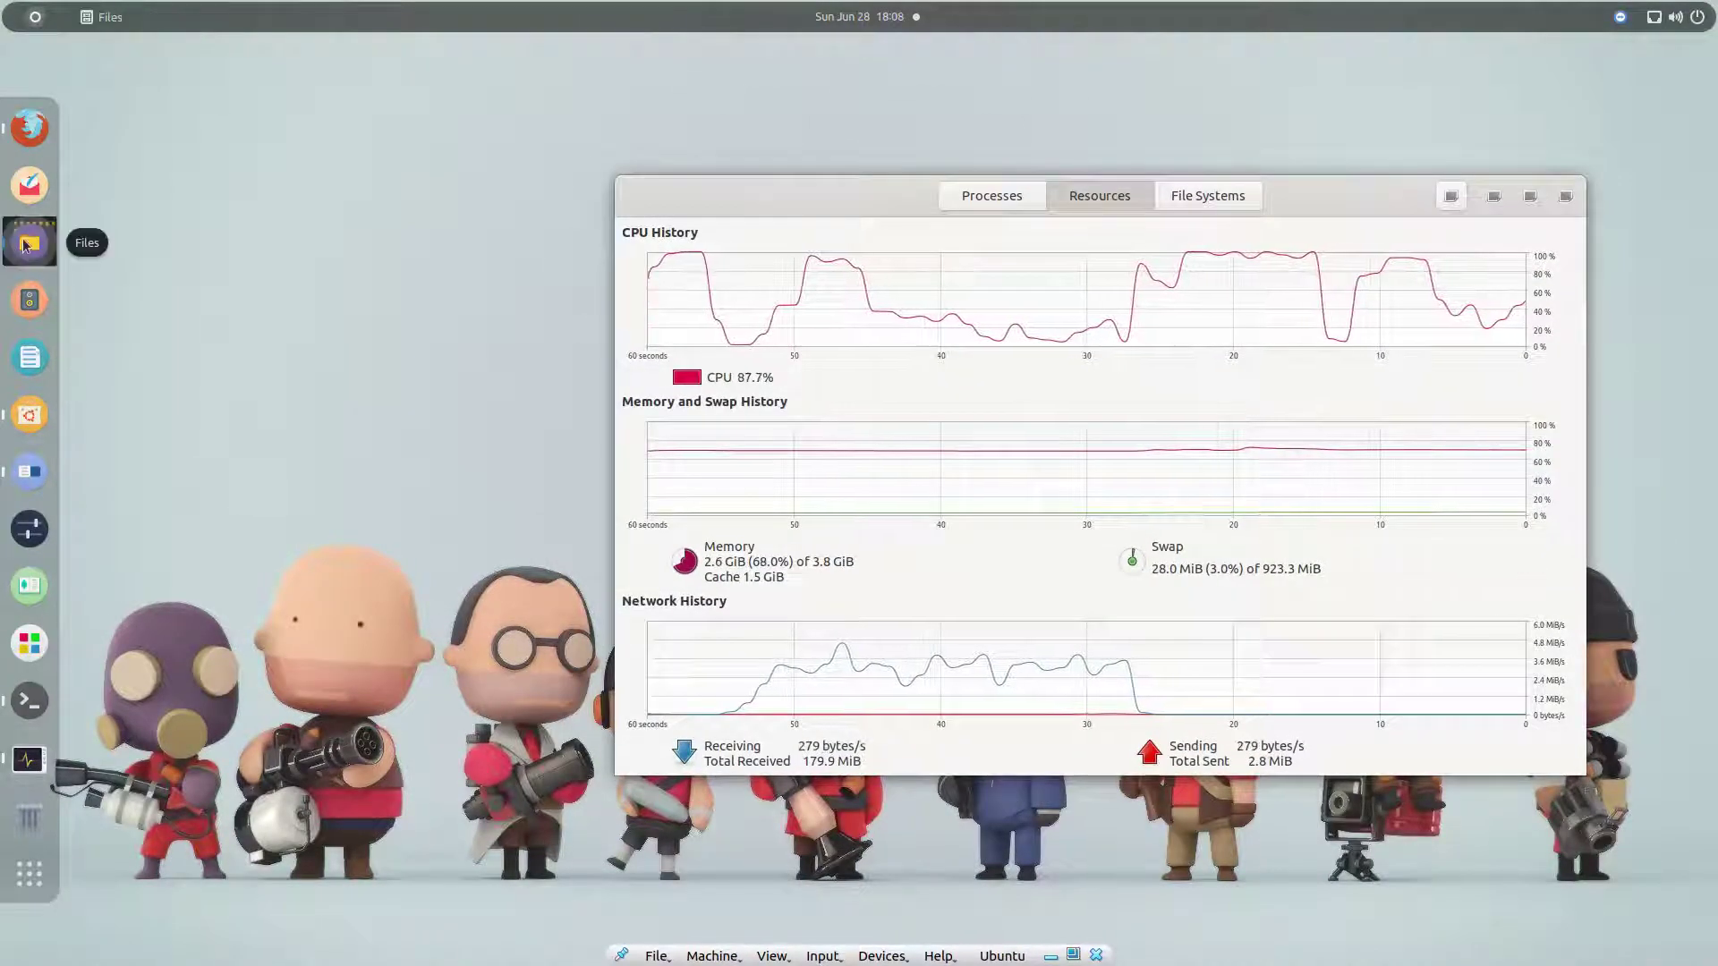
{"action": "left_click", "coordinate": [29, 243]}
{"action": "left_click_drag", "start_coordinate": [641, 145], "coordinate": [543, 104]}
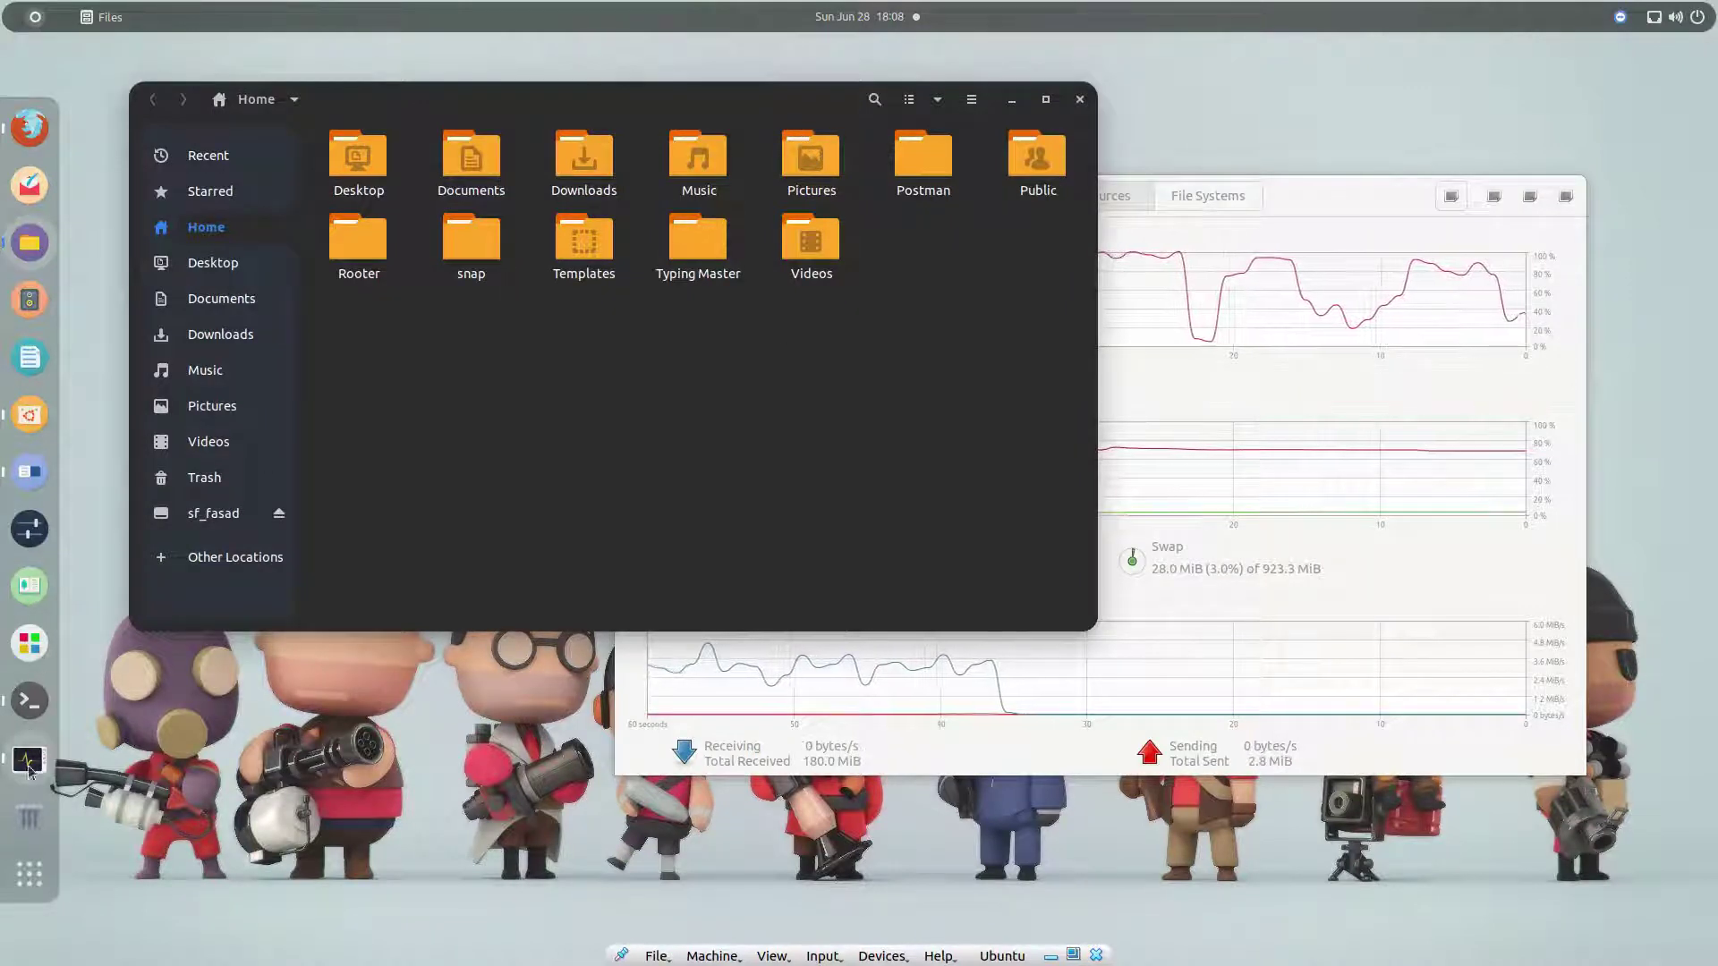
In Tweaks, set the Applications theme to Orchis-compact.
{"action": "left_click", "coordinate": [30, 472]}
{"action": "left_click_drag", "start_coordinate": [594, 169], "coordinate": [1005, 453]}
{"action": "left_click", "coordinate": [1289, 524]}
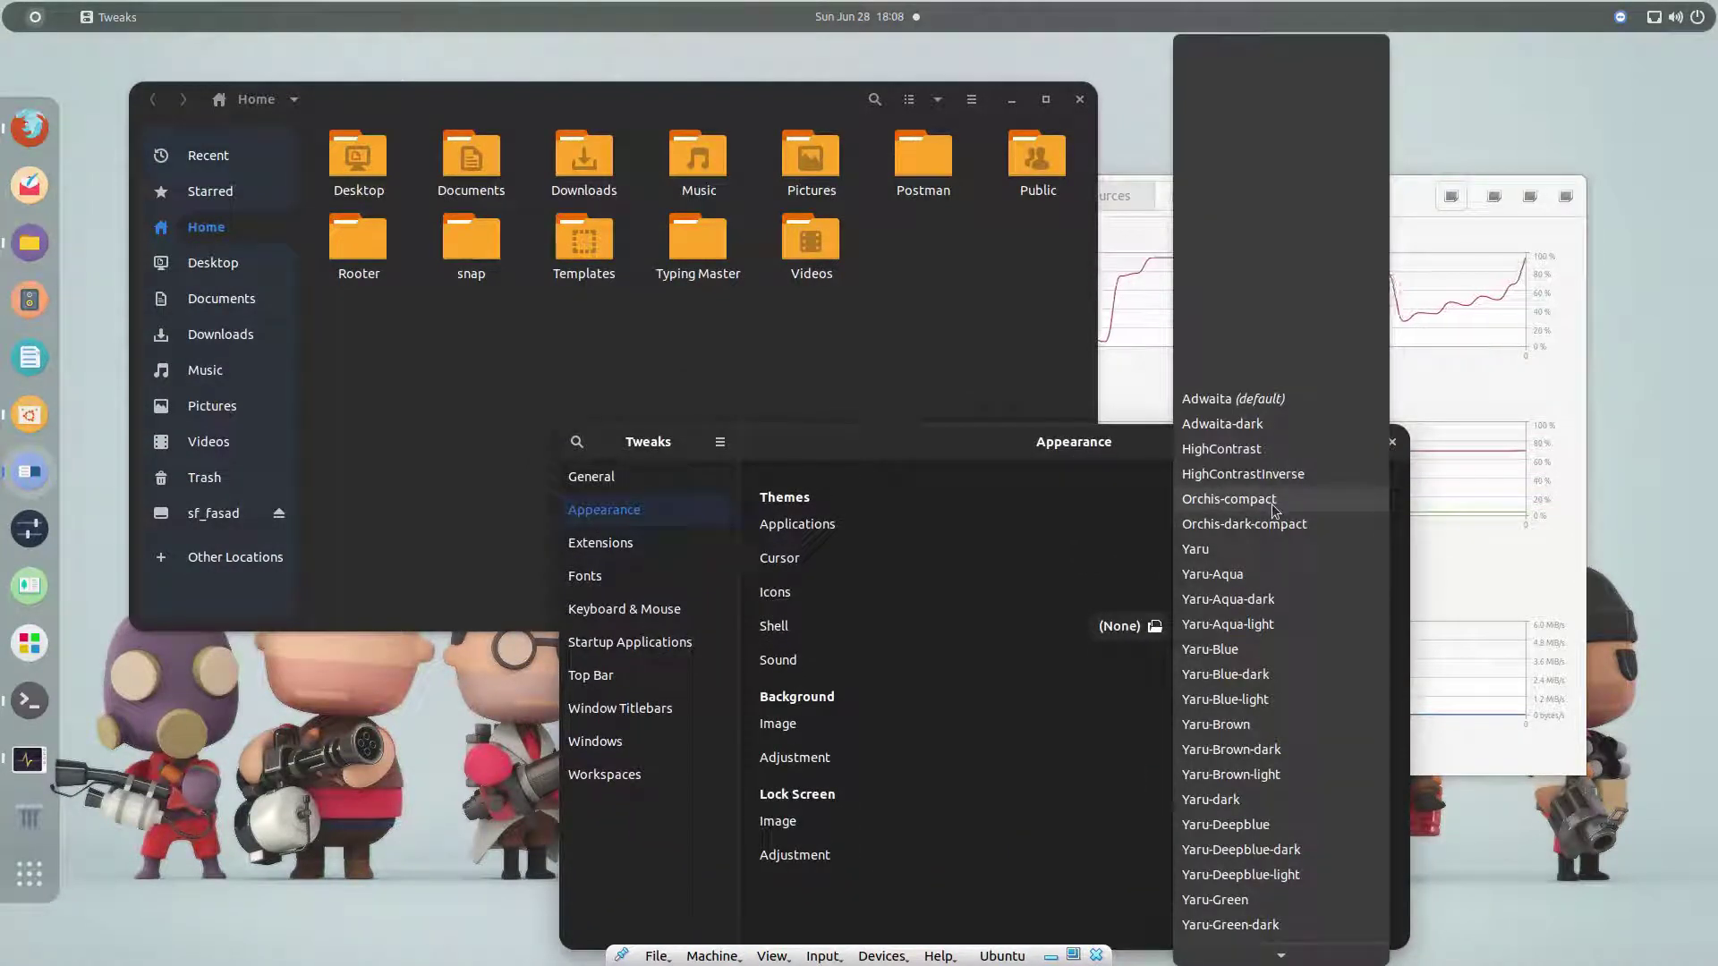
{"action": "left_click", "coordinate": [1274, 512]}
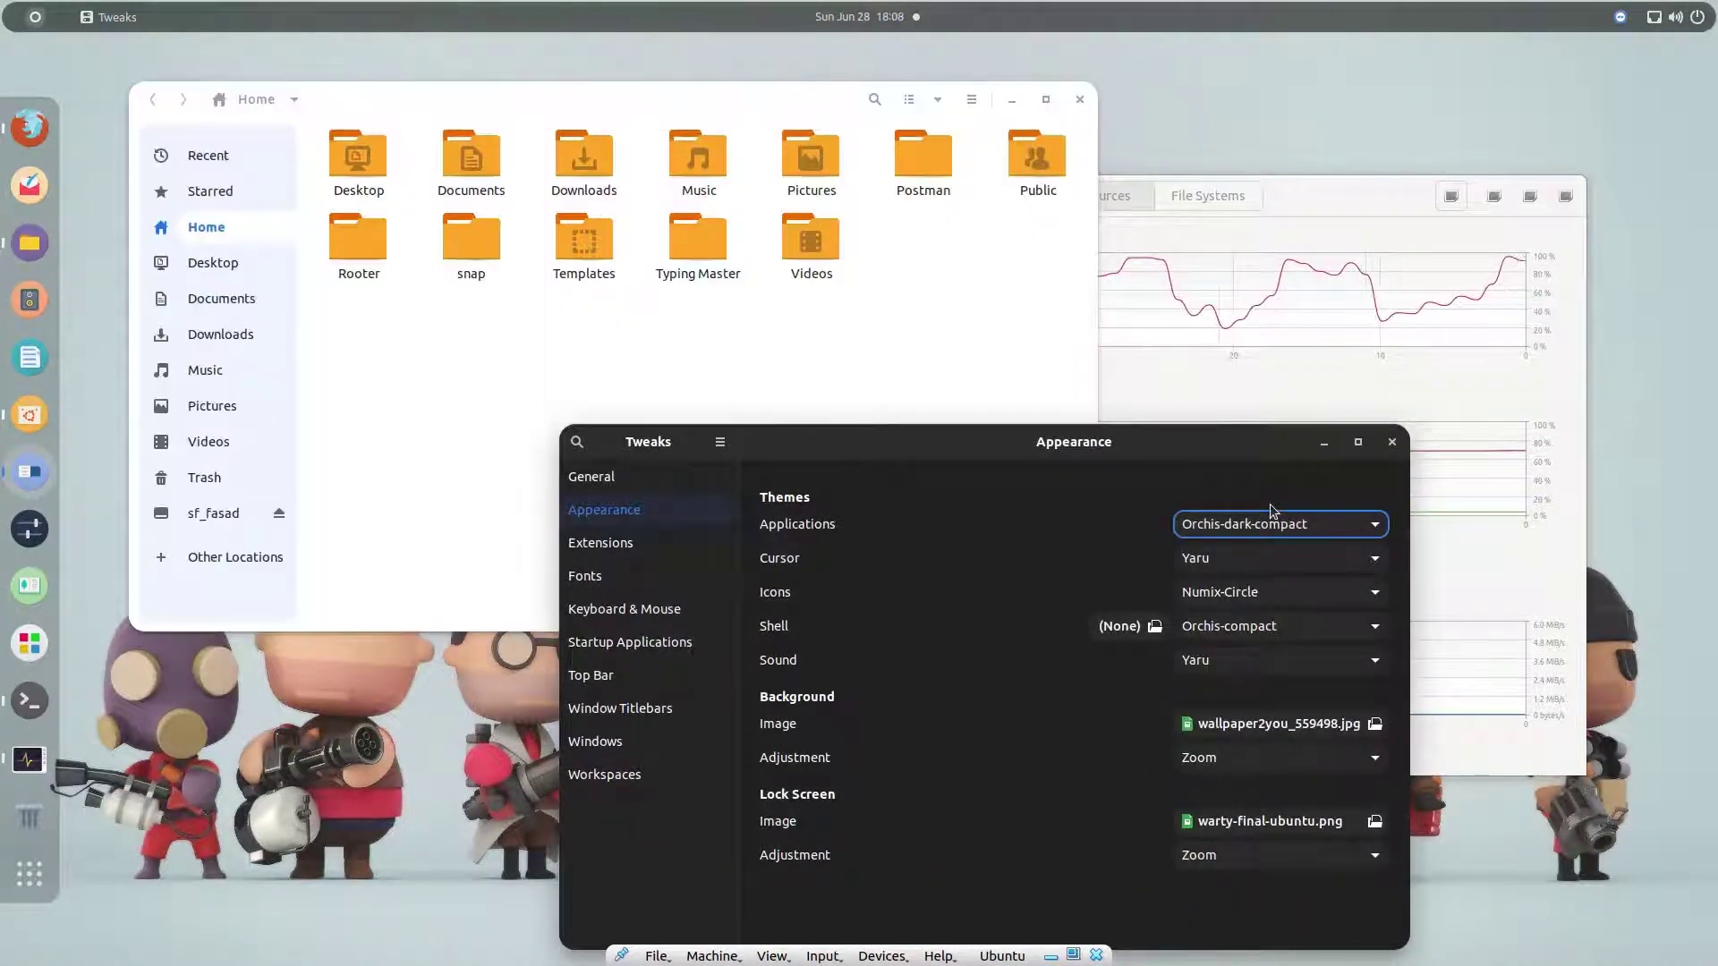
Close System Monitor and relaunch the snap version to see Orchis styling.
{"action": "left_click", "coordinate": [1378, 189]}
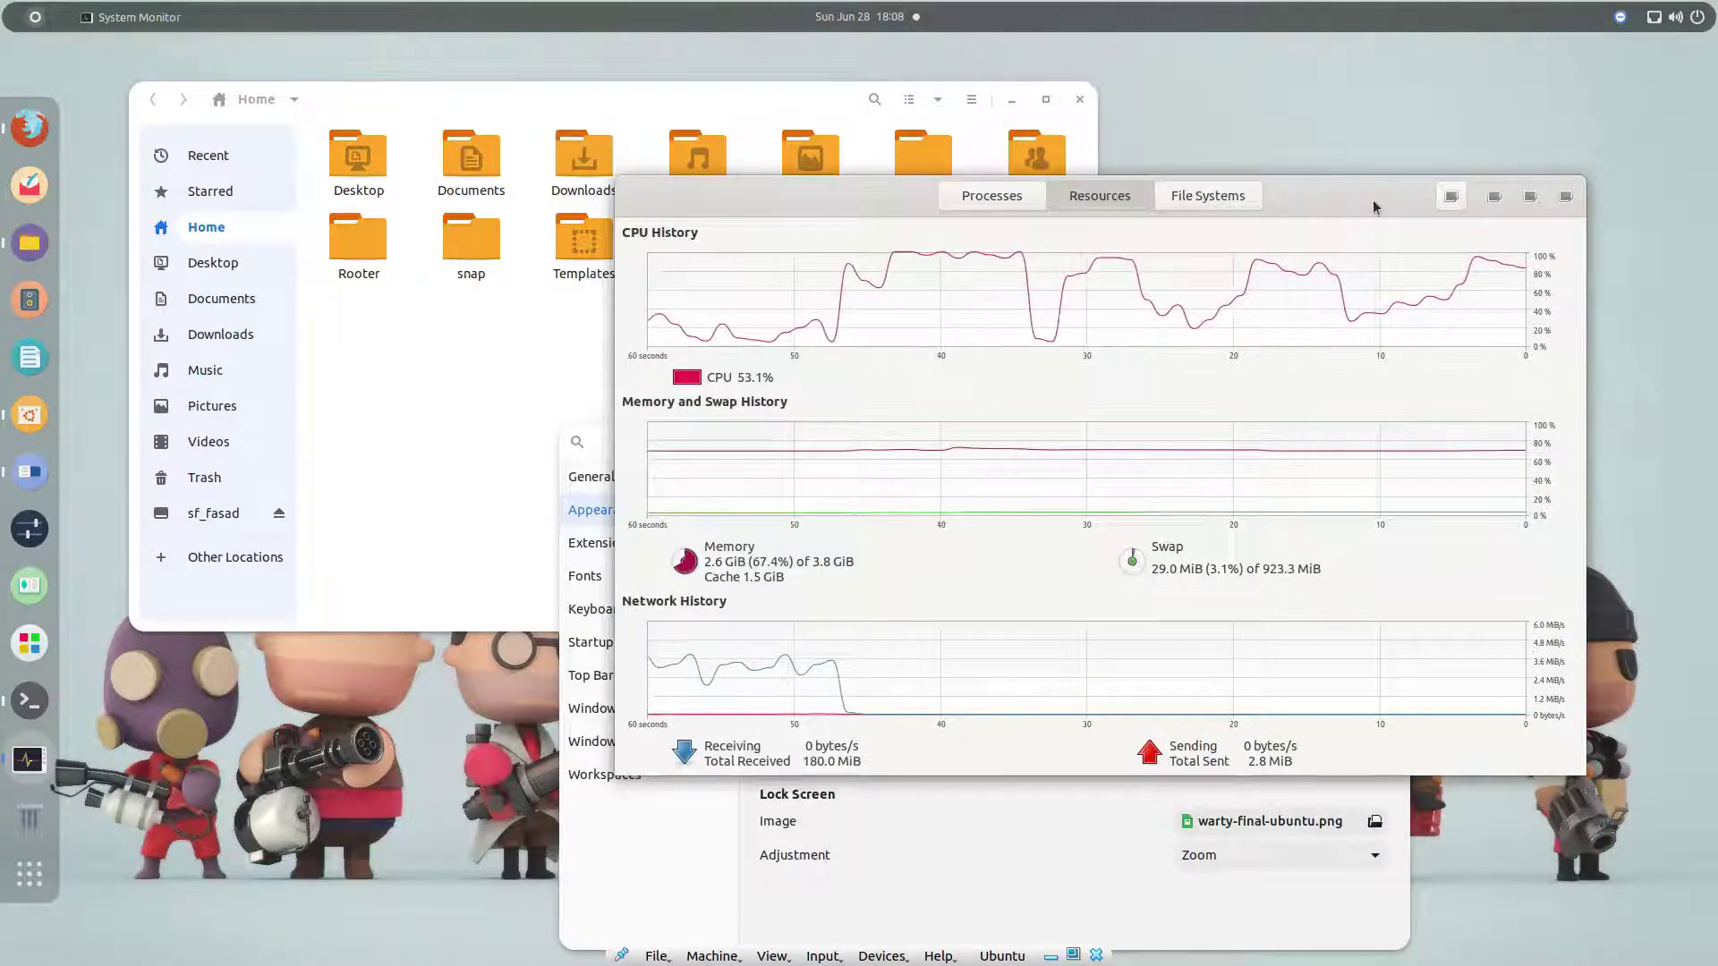
{"action": "left_click", "coordinate": [1396, 226]}
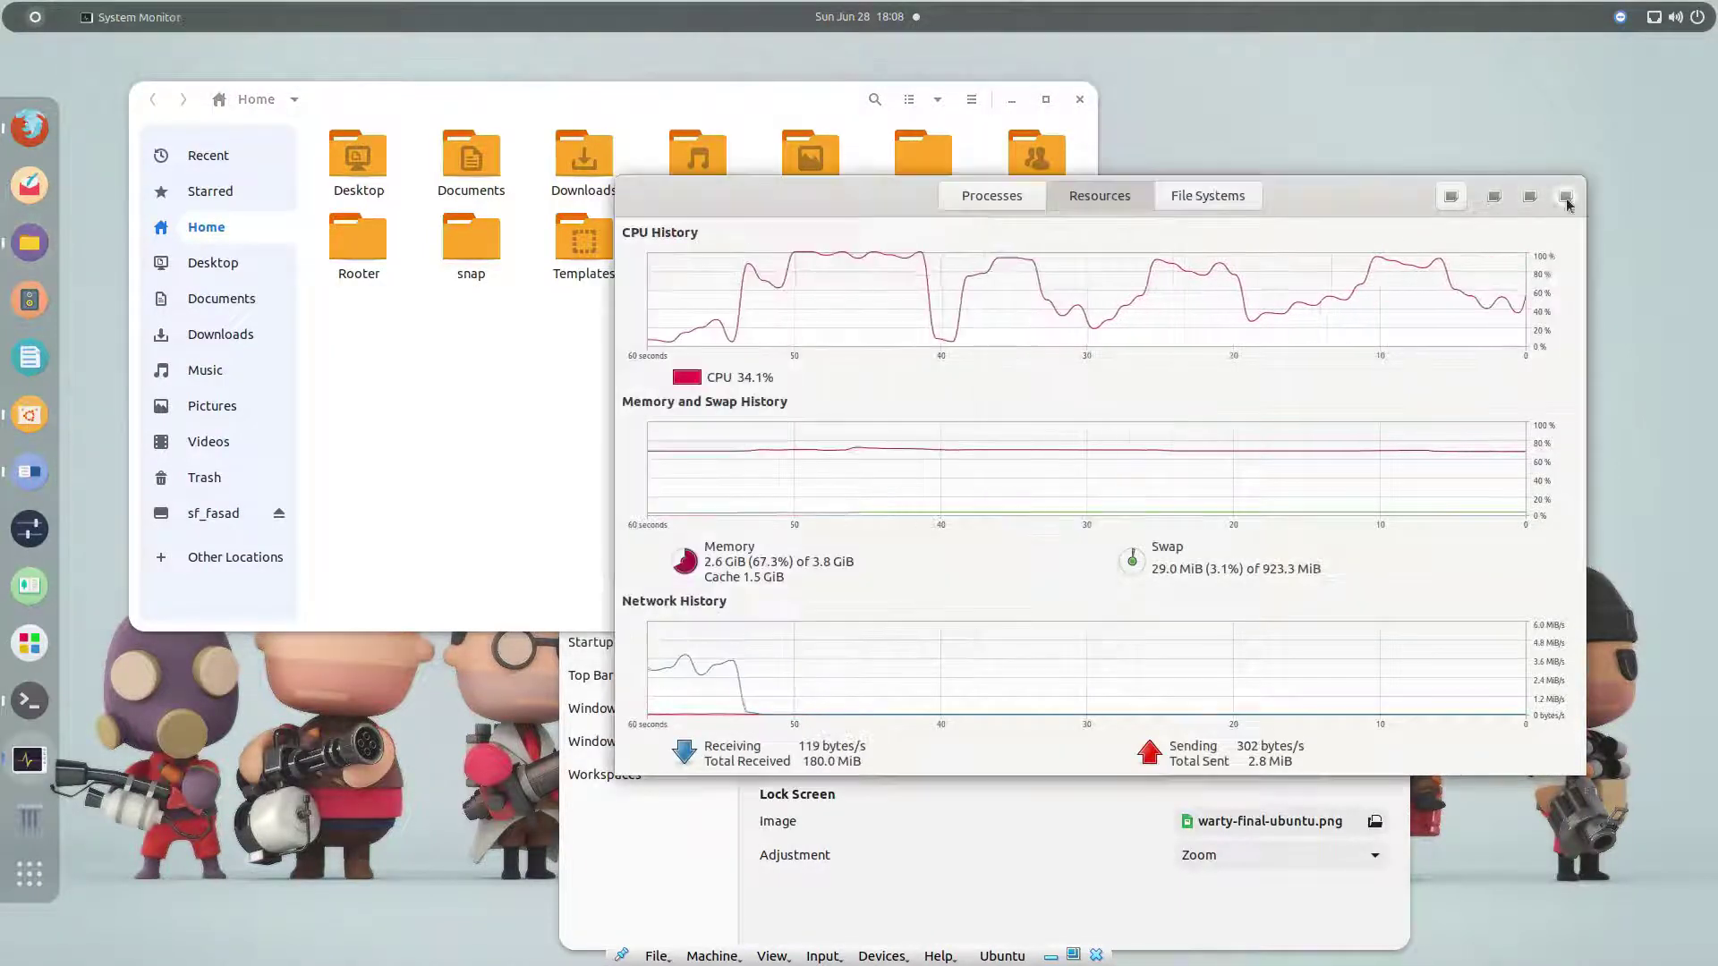
{"action": "left_click", "coordinate": [1565, 196]}
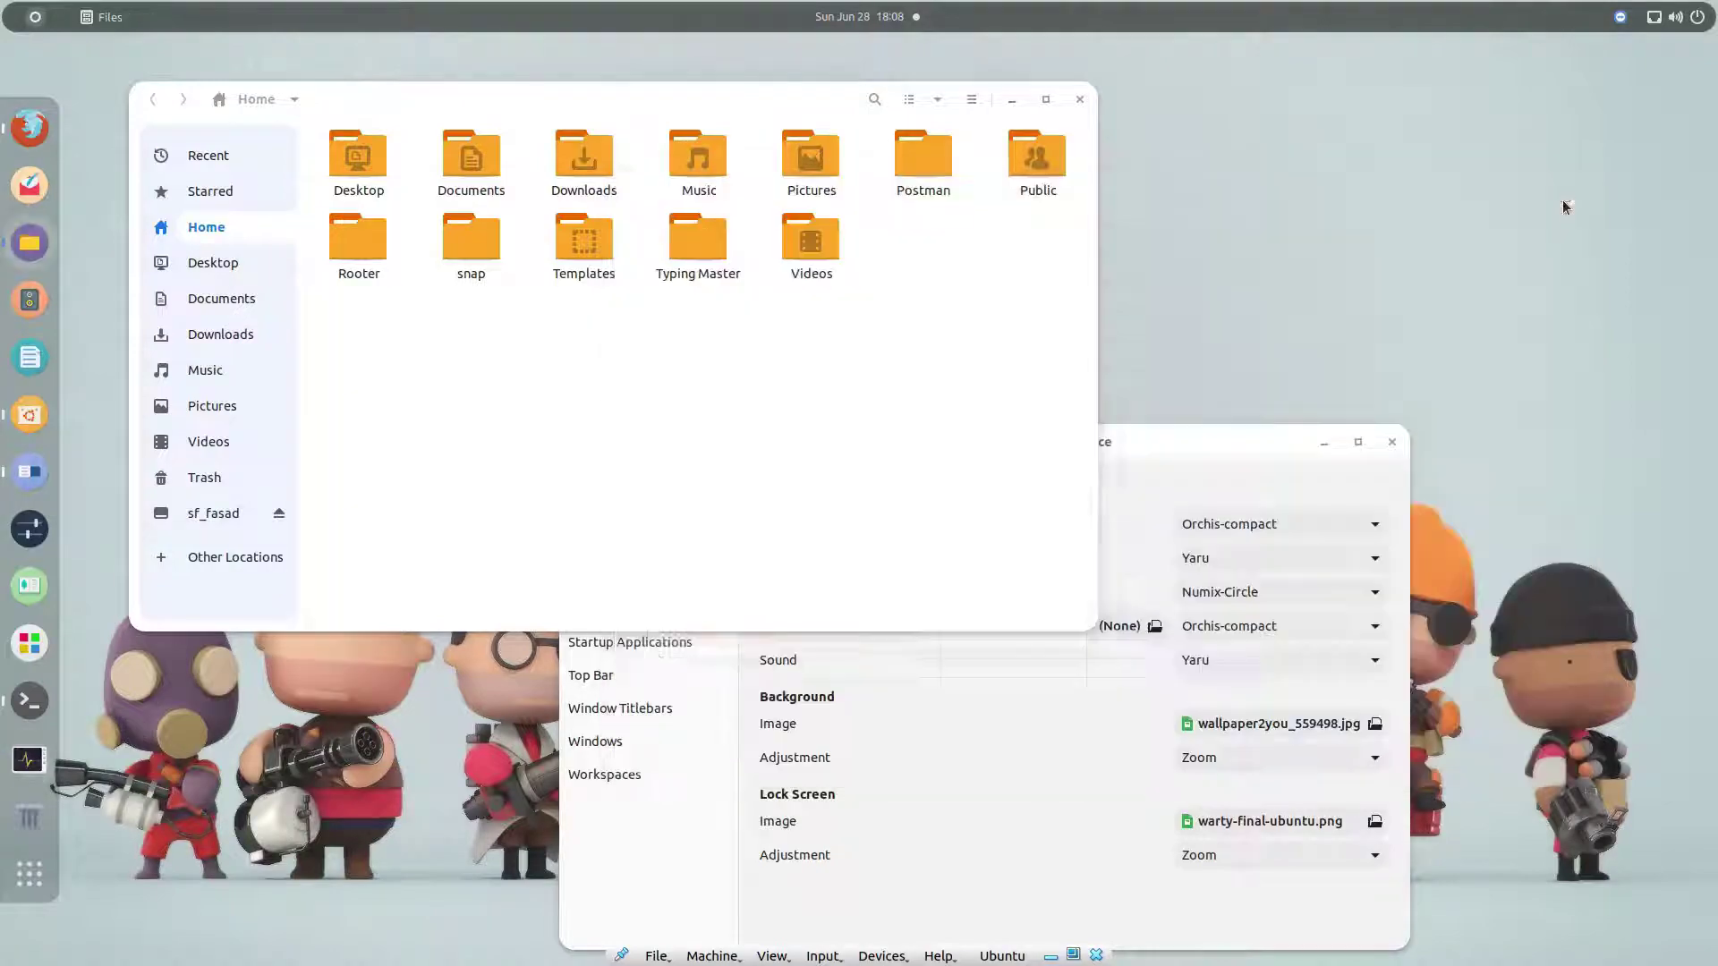
{"action": "left_click", "coordinate": [30, 846]}
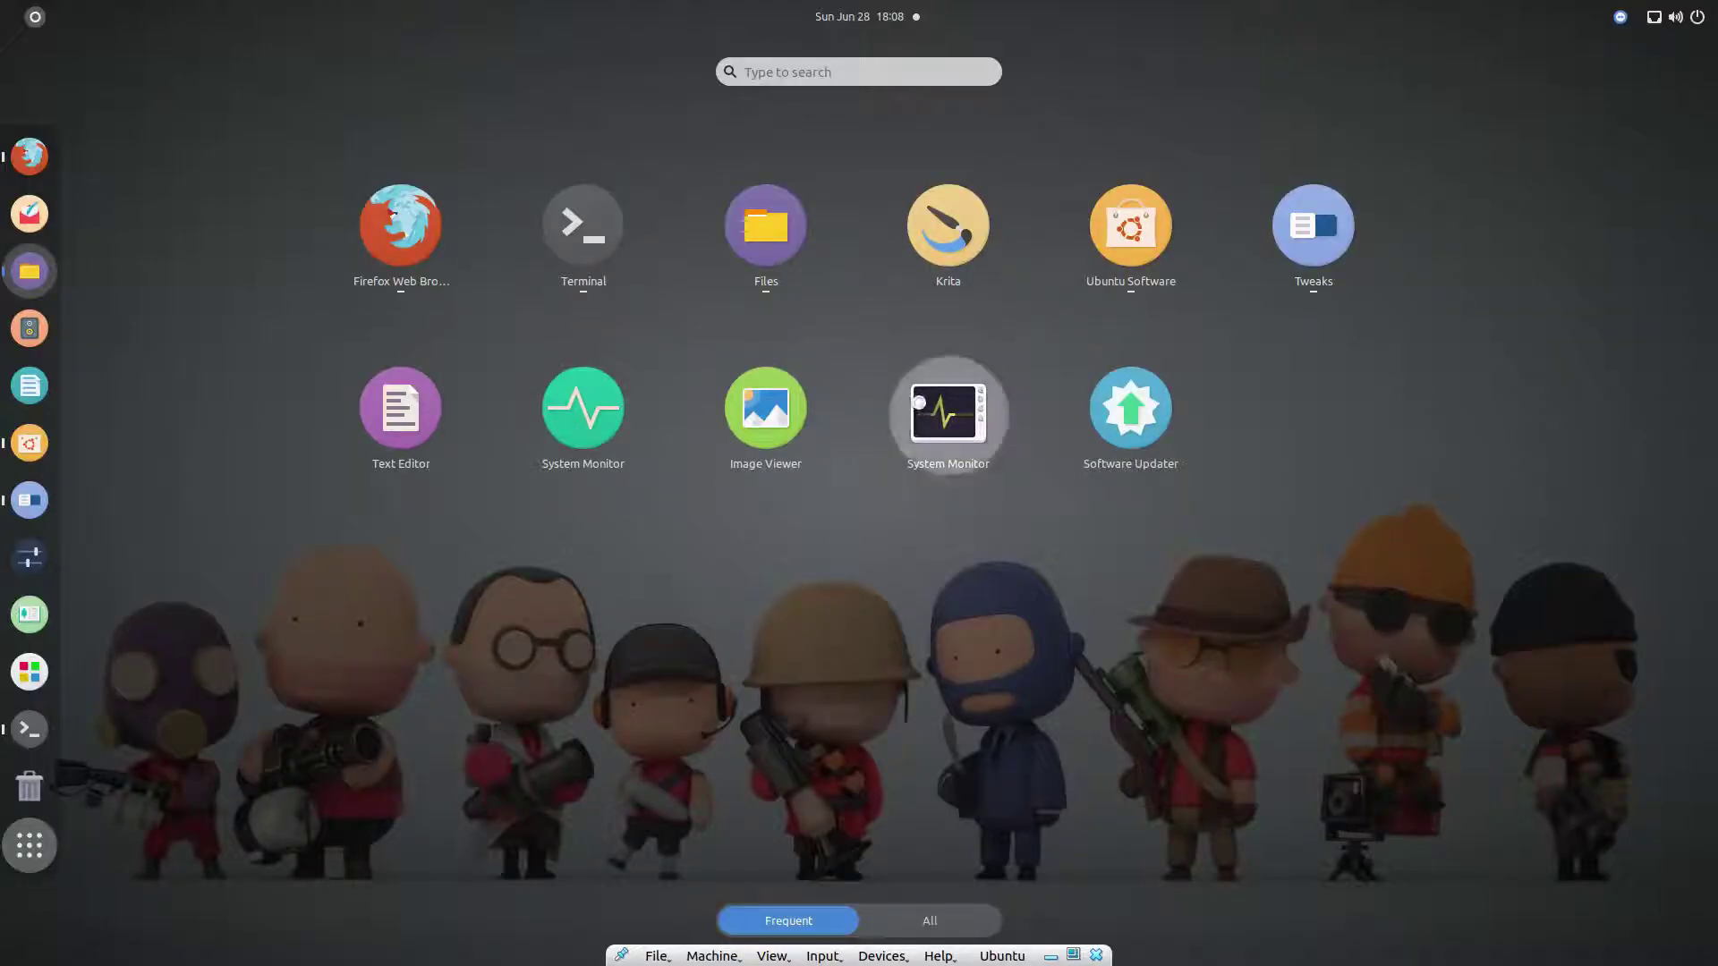
{"action": "left_click", "coordinate": [919, 403]}
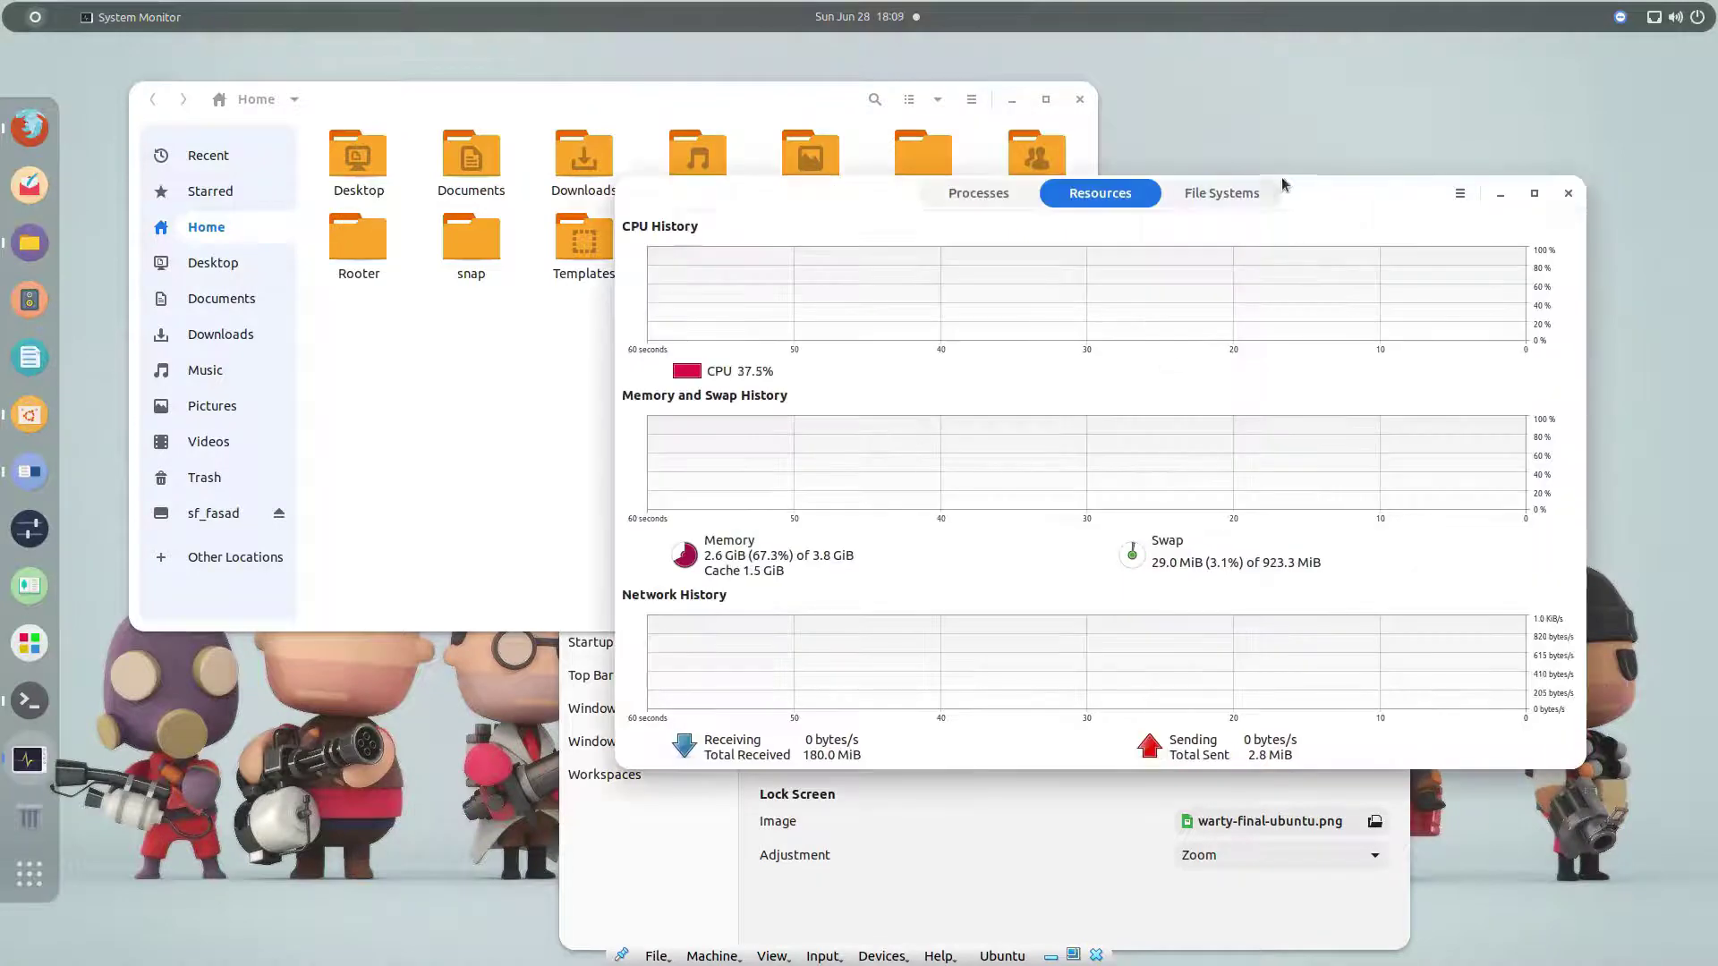
{"action": "left_click_drag", "start_coordinate": [1332, 211], "coordinate": [1399, 177]}
{"action": "left_click", "coordinate": [626, 902]}
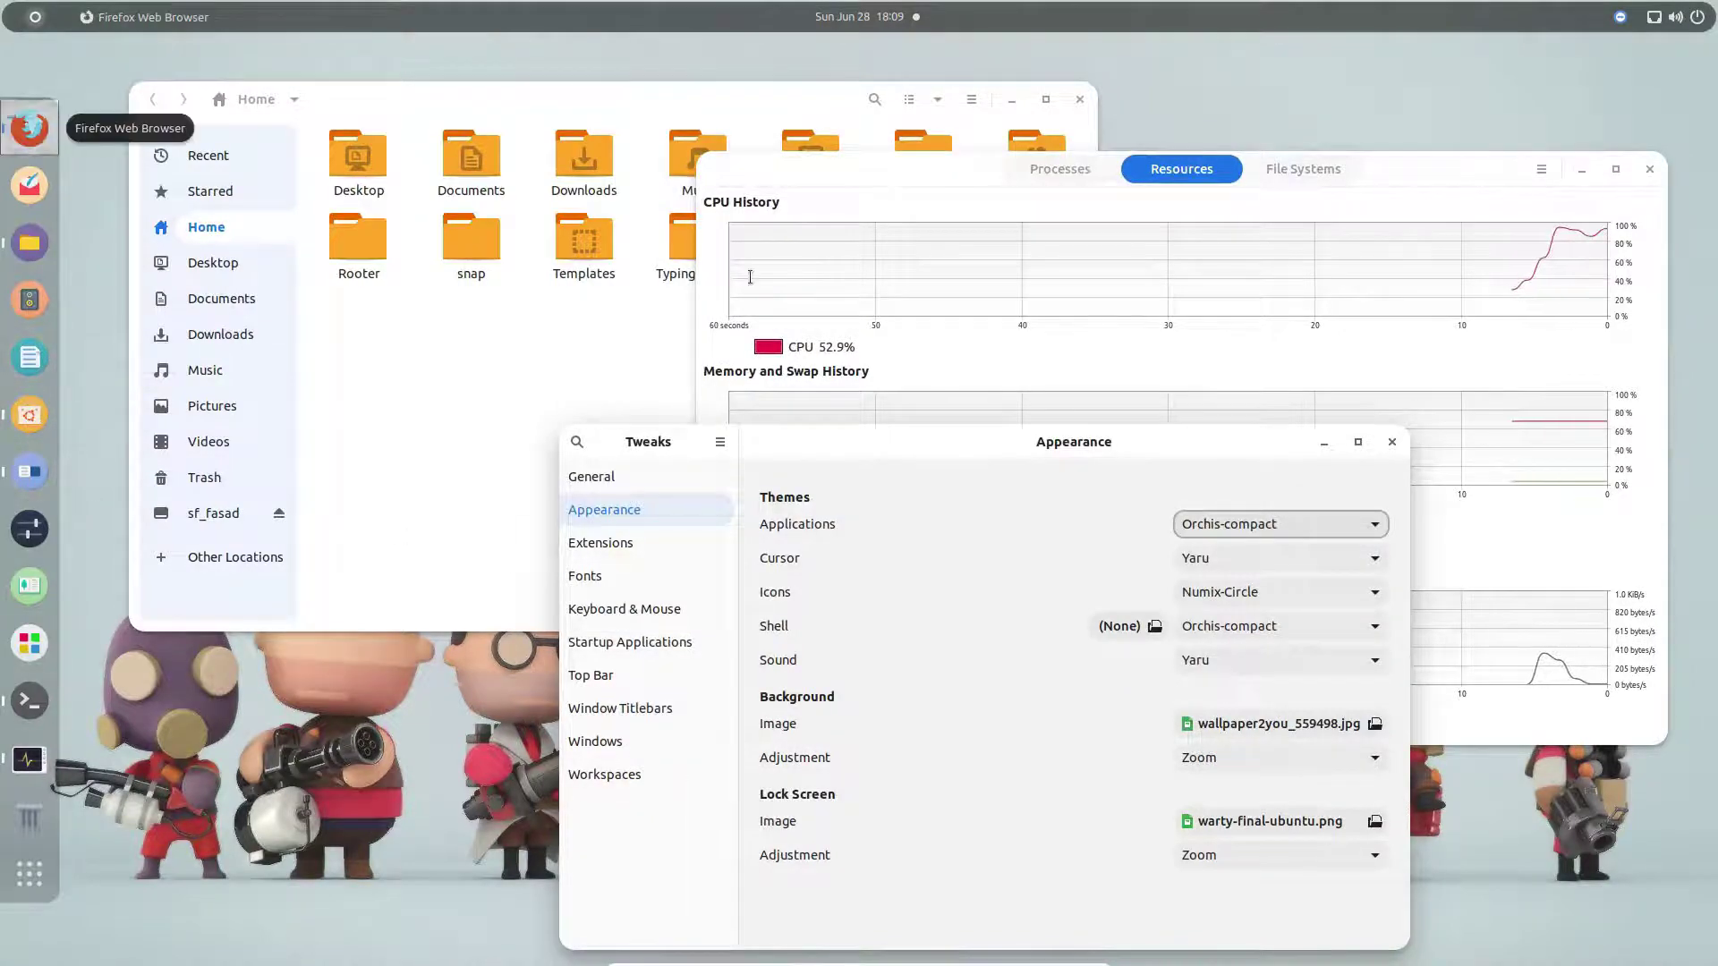
Open the Mojave Themes for Snaps page from the Snapcraft theme search results.
{"action": "left_click", "coordinate": [29, 127]}
{"action": "key", "text": "Home"}
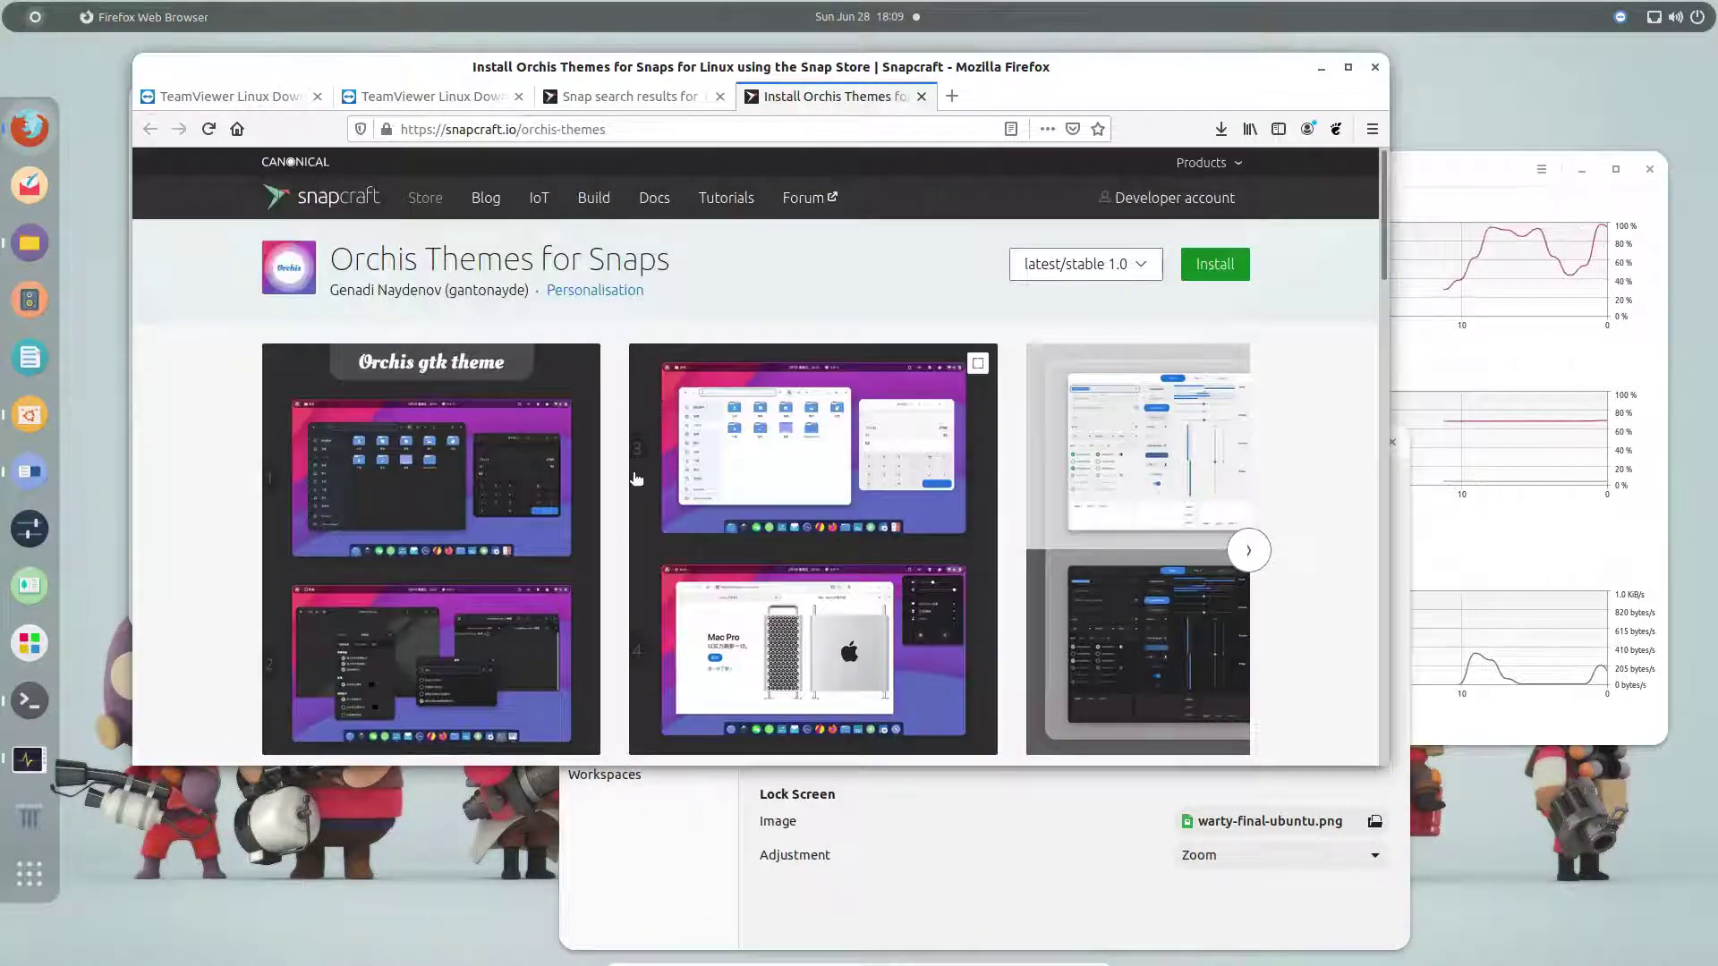
{"action": "key", "text": "ctrl+Page_Up"}
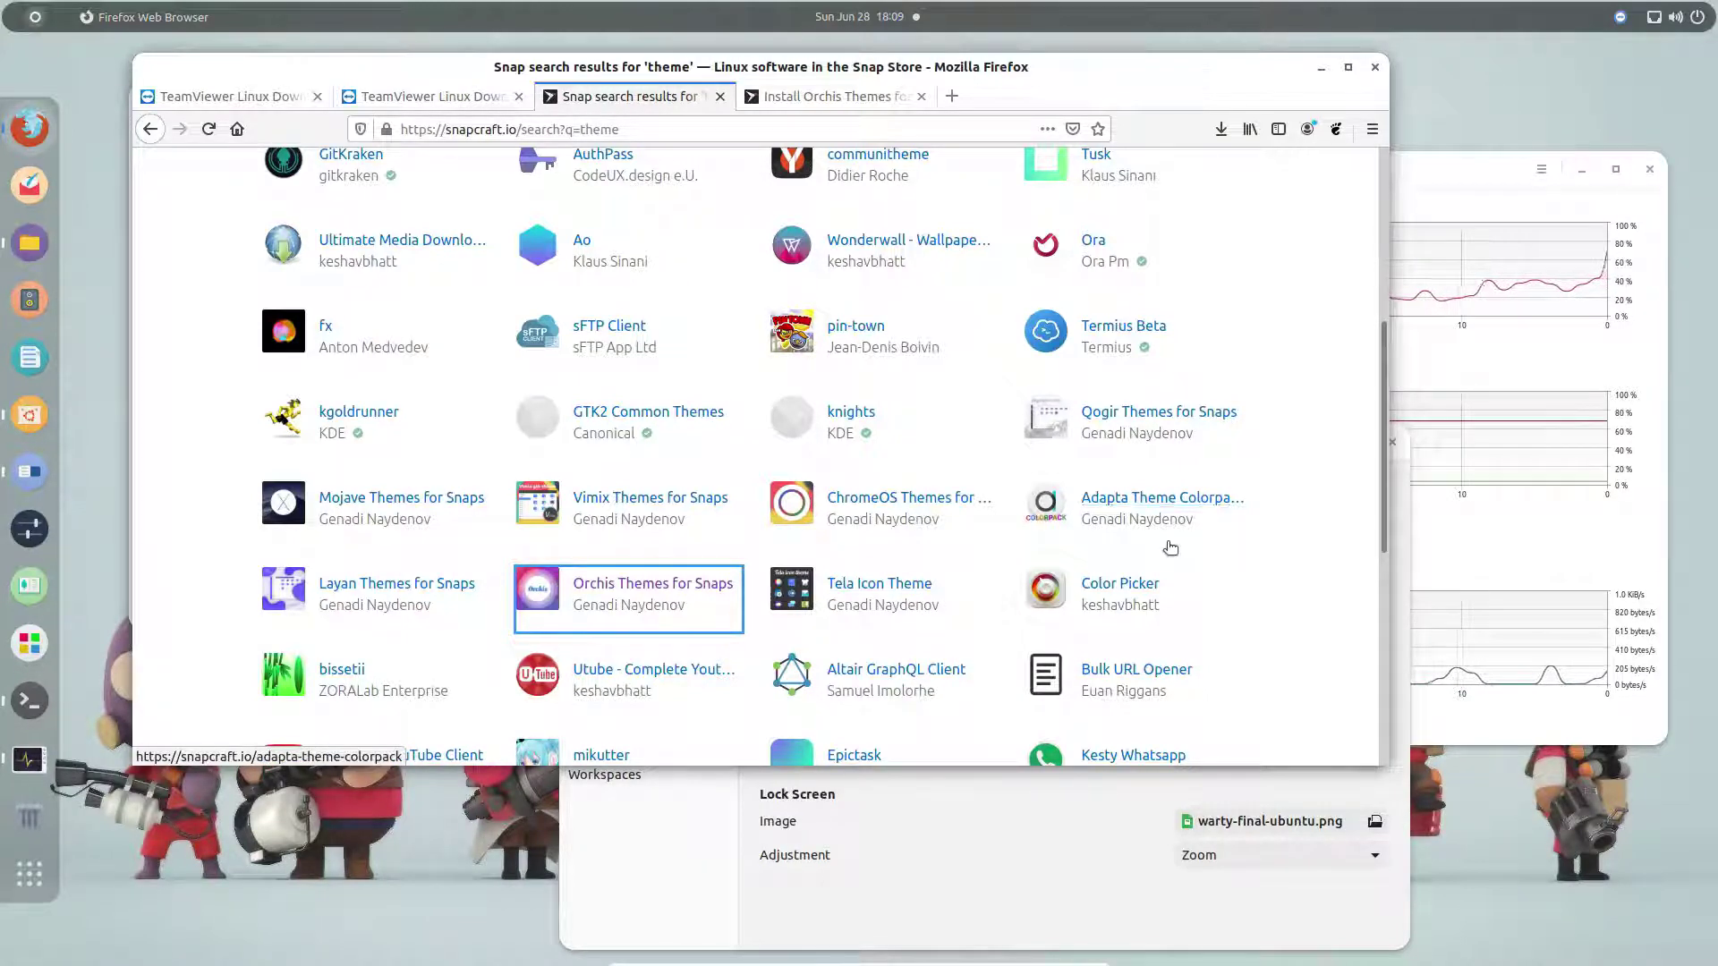
{"action": "scroll", "coordinate": [962, 610], "scroll_direction": "down", "scroll_amount": 4}
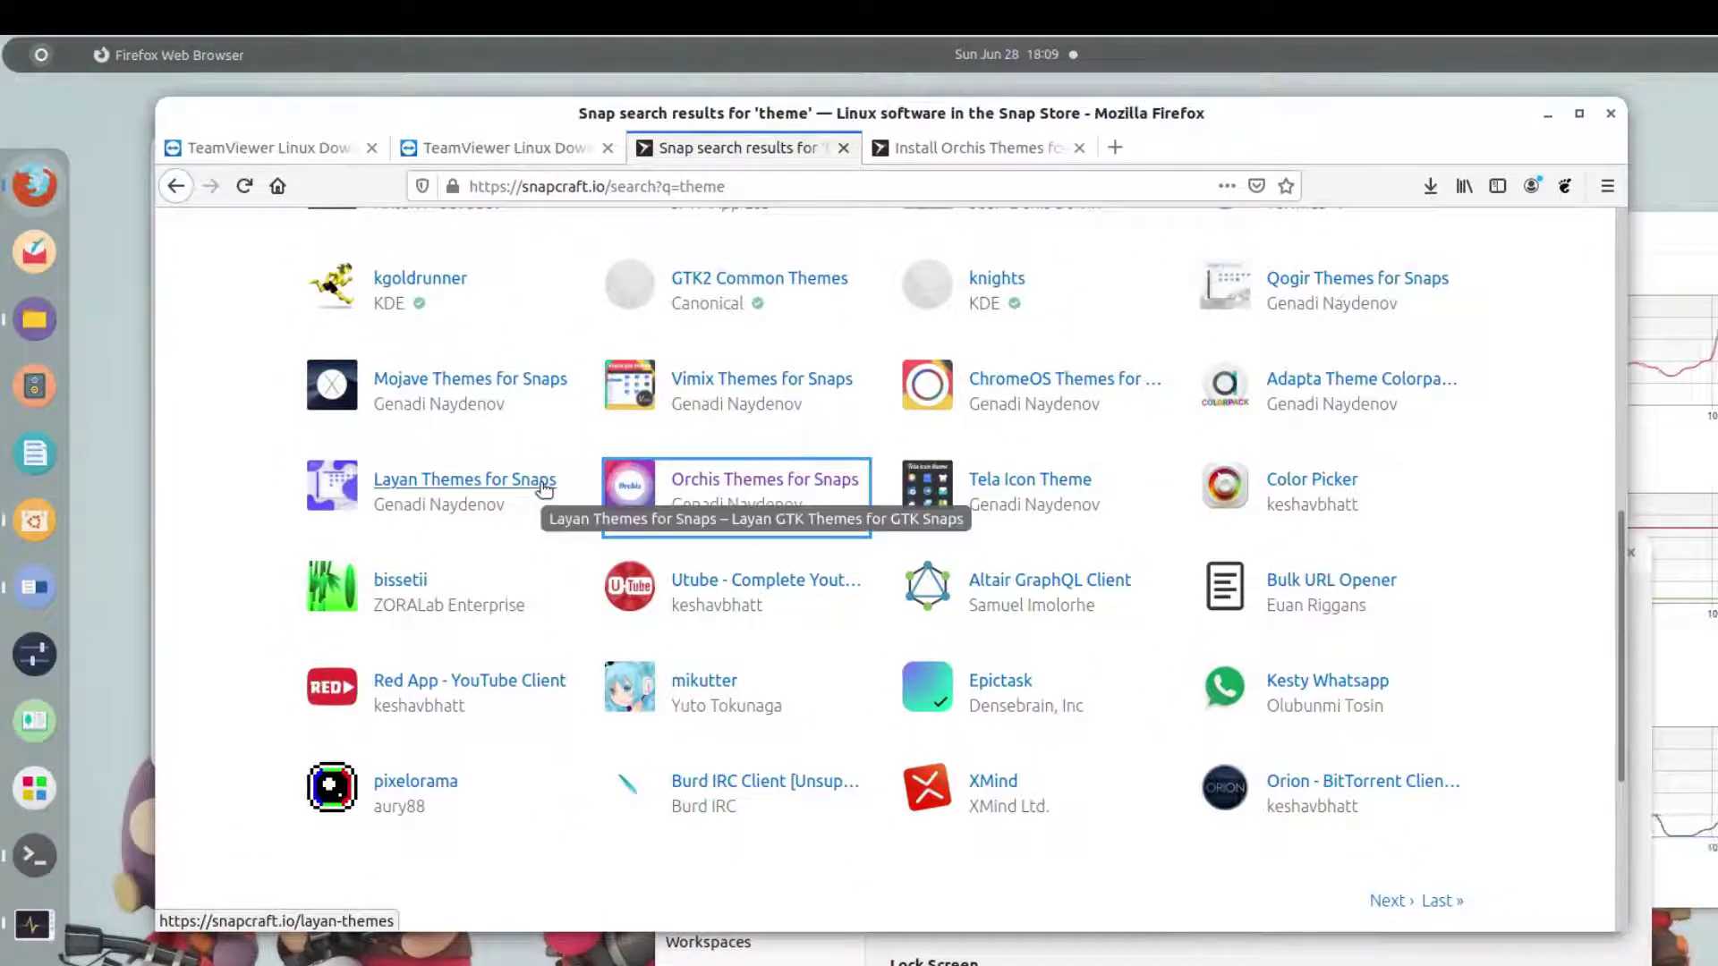
{"action": "left_click", "coordinate": [421, 487]}
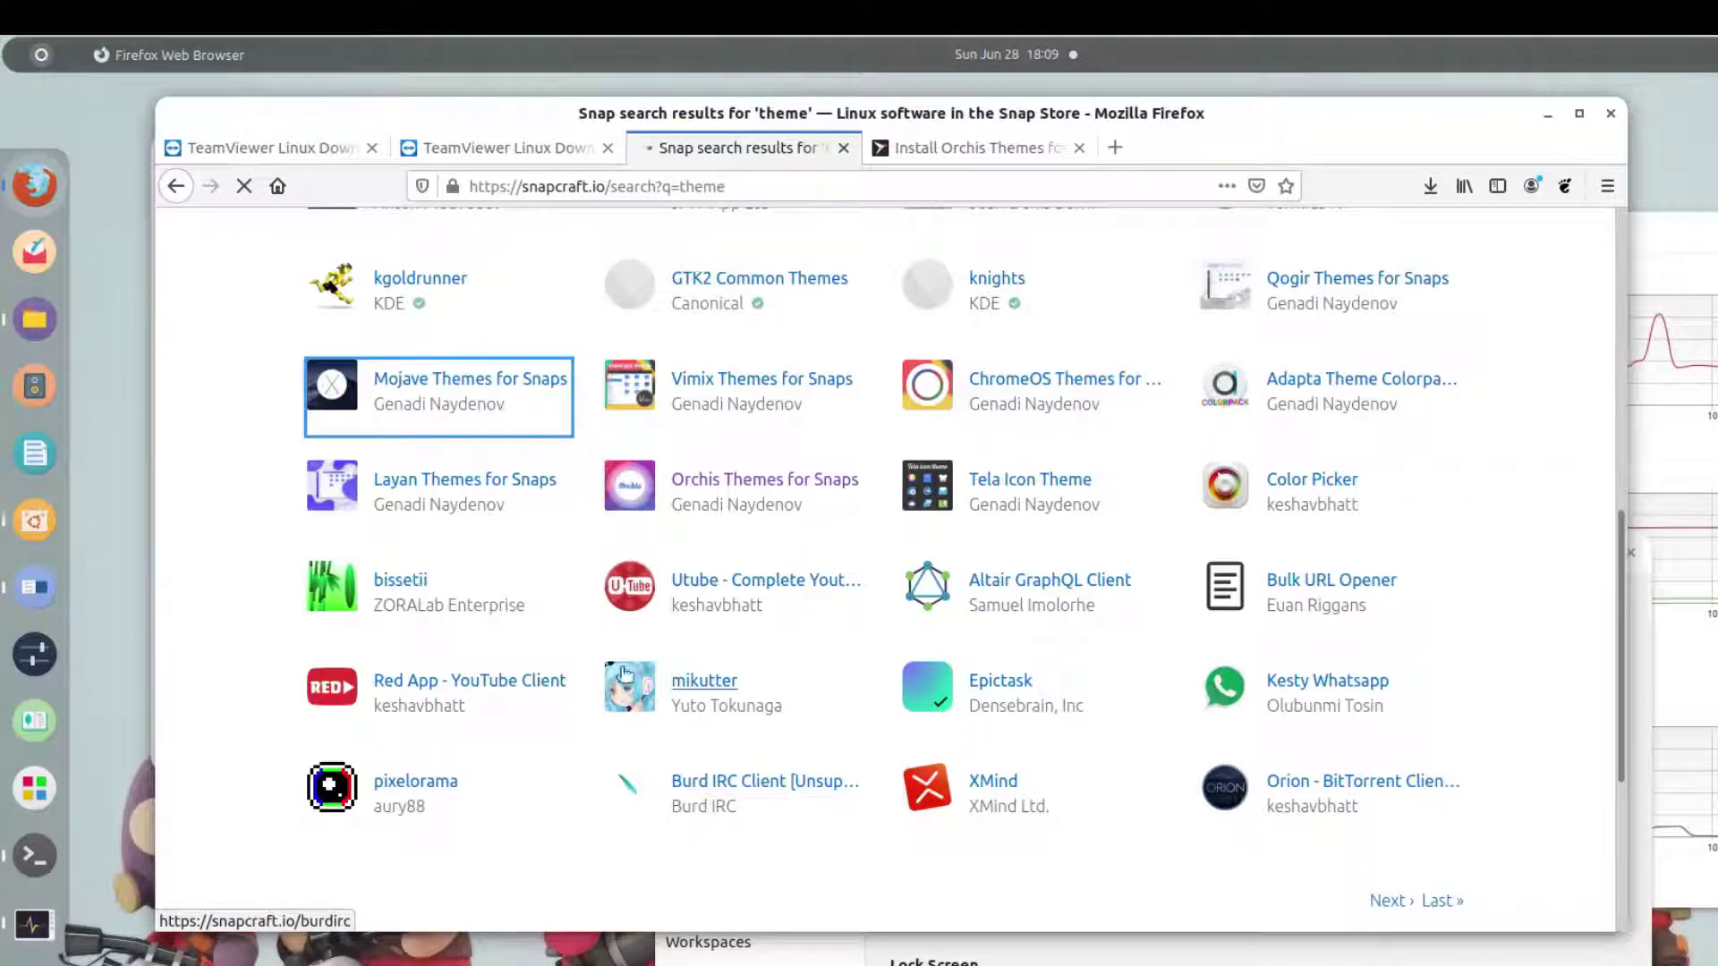
Review Mojave's gtk-3-themes and icon-themes connect commands, then minimize Firefox and reposition Tweaks.
{"action": "scroll", "coordinate": [725, 526], "scroll_direction": "down", "scroll_amount": 5}
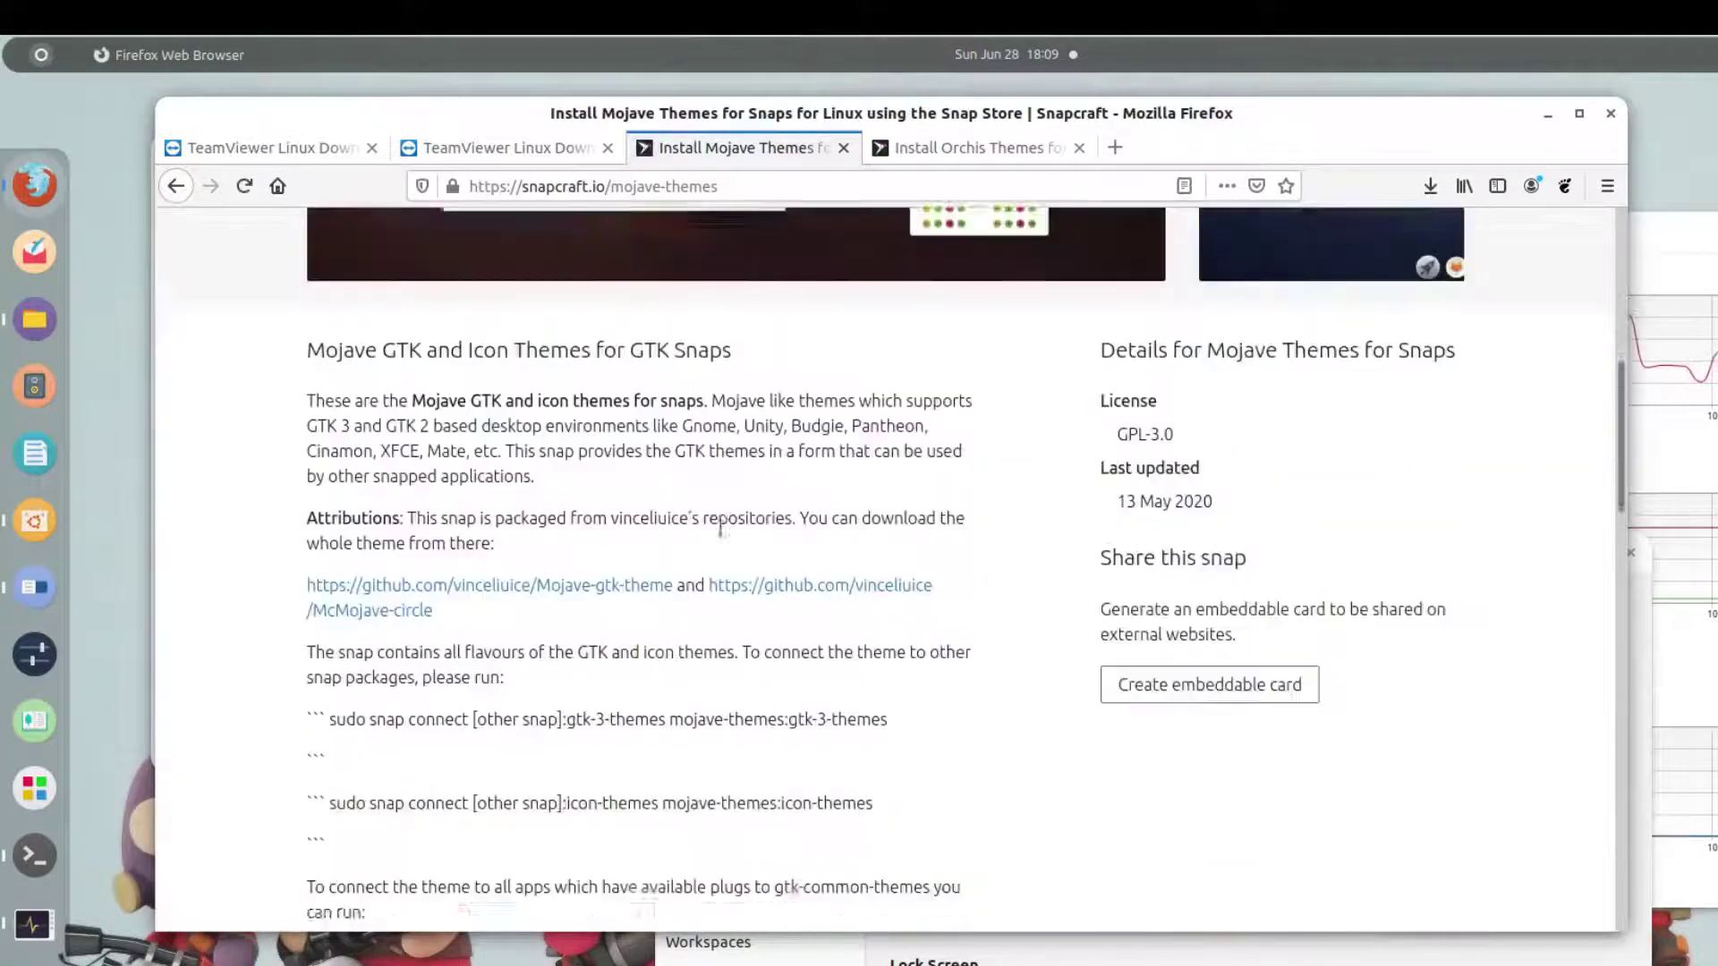
{"action": "scroll", "coordinate": [965, 526], "scroll_direction": "down", "scroll_amount": 5}
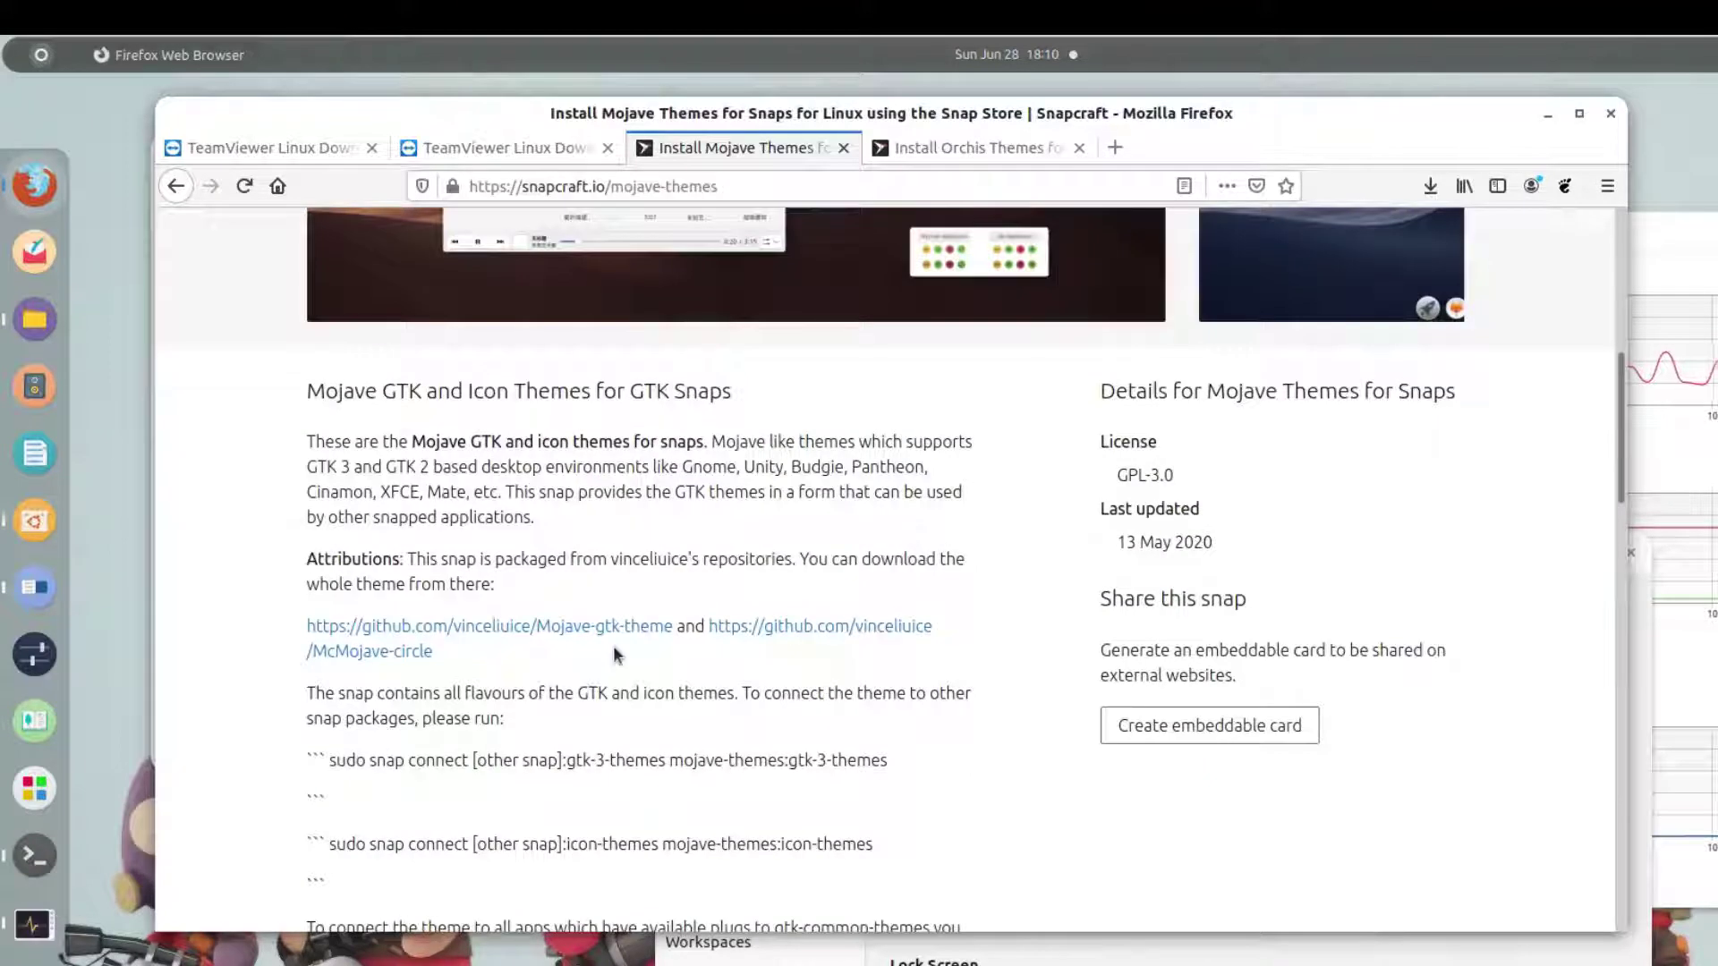
{"action": "scroll", "coordinate": [614, 654], "scroll_direction": "down", "scroll_amount": 3}
{"action": "triple_click", "coordinate": [642, 611]}
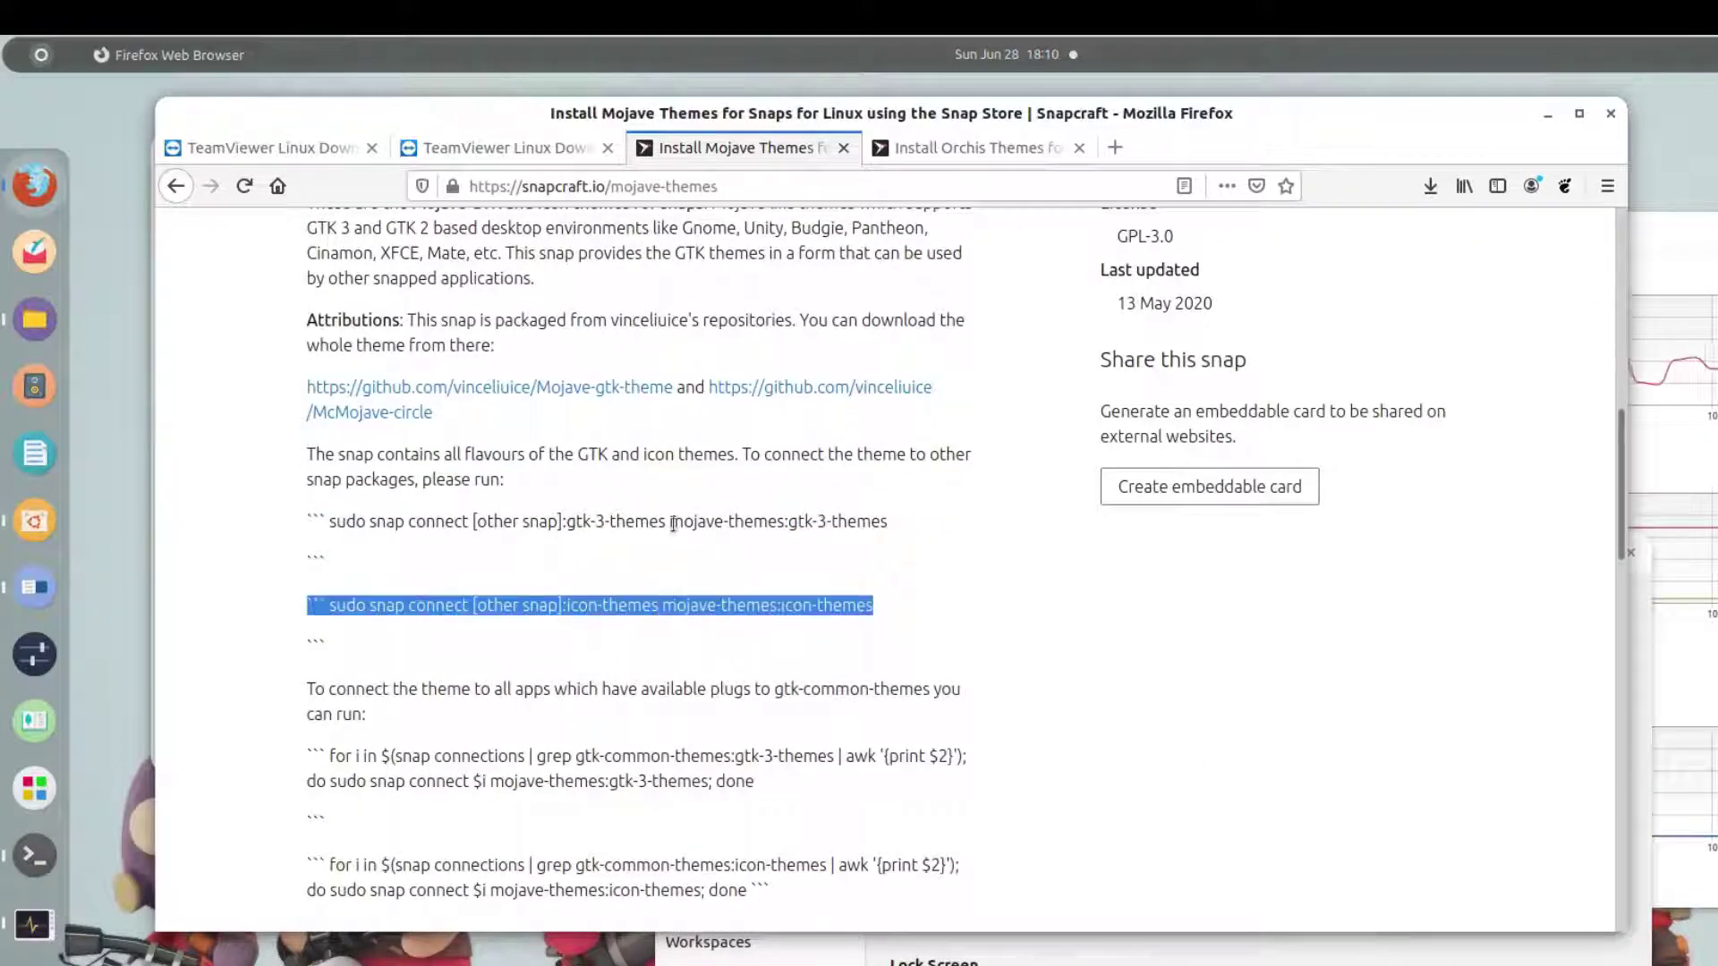
{"action": "triple_click", "coordinate": [673, 524]}
{"action": "double_click", "coordinate": [673, 604]}
{"action": "left_click", "coordinate": [673, 605]}
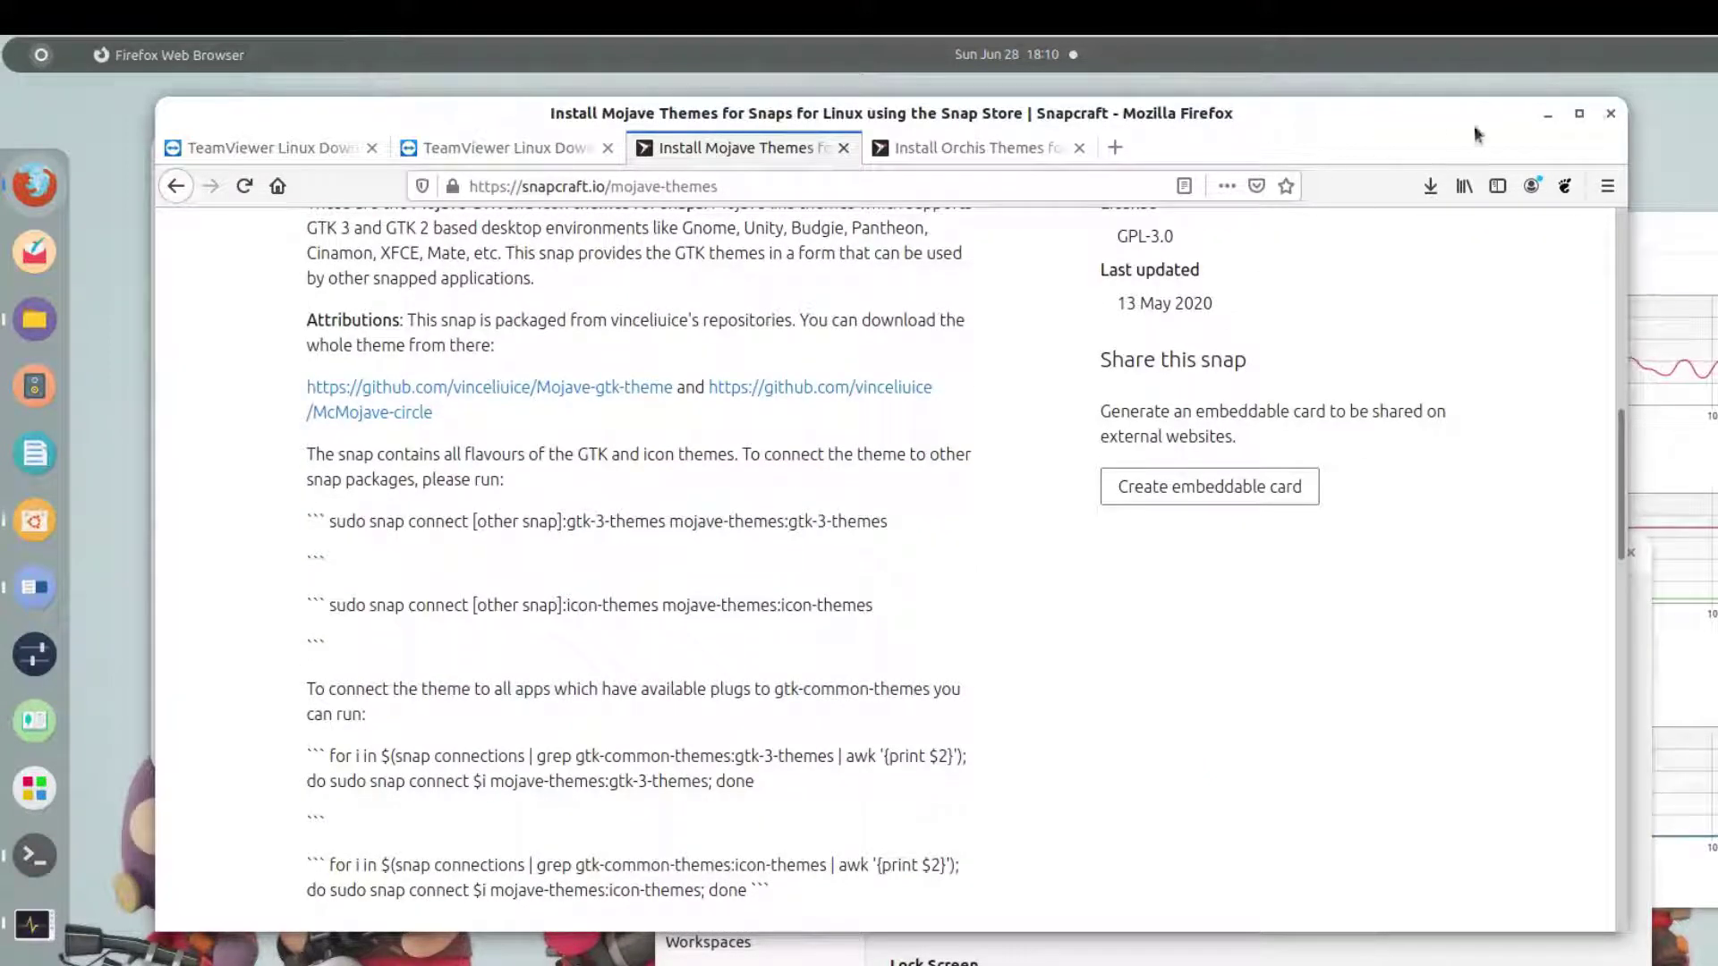
{"action": "left_click", "coordinate": [1548, 114]}
{"action": "left_click_drag", "start_coordinate": [1485, 548], "coordinate": [988, 114]}
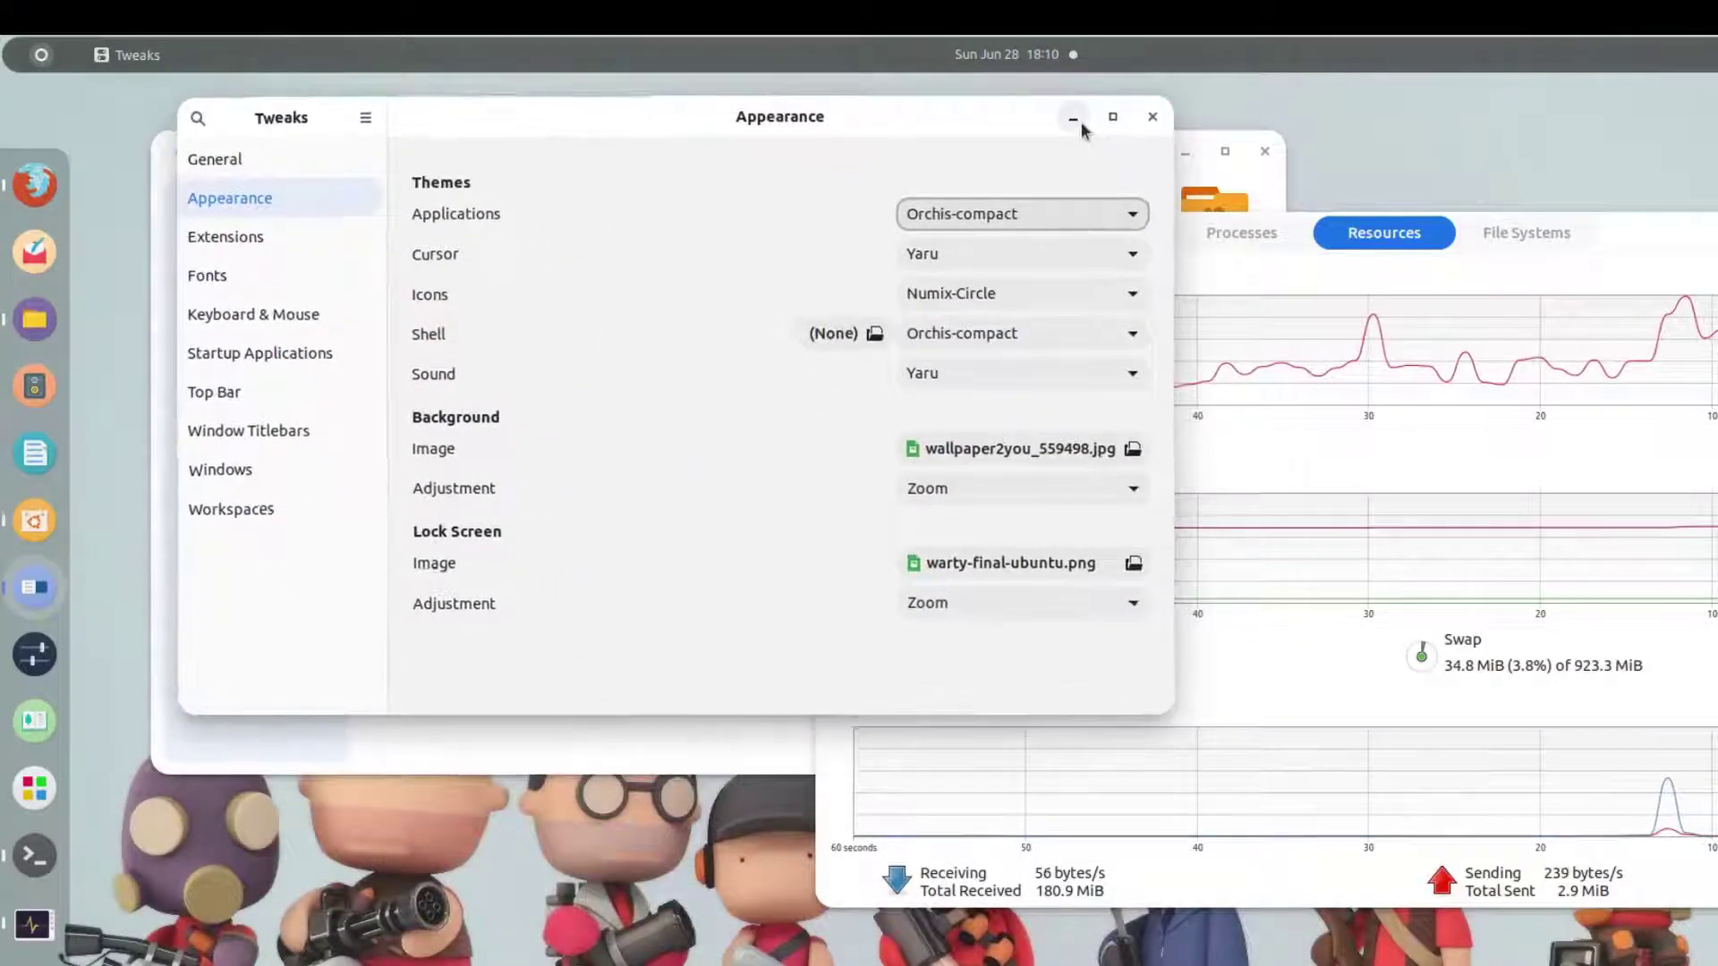
Minimize GNOME Tweaks and move the Files Home window toward the lower right.
{"action": "left_click", "coordinate": [1077, 119]}
{"action": "left_click_drag", "start_coordinate": [845, 148], "coordinate": [1116, 267]}
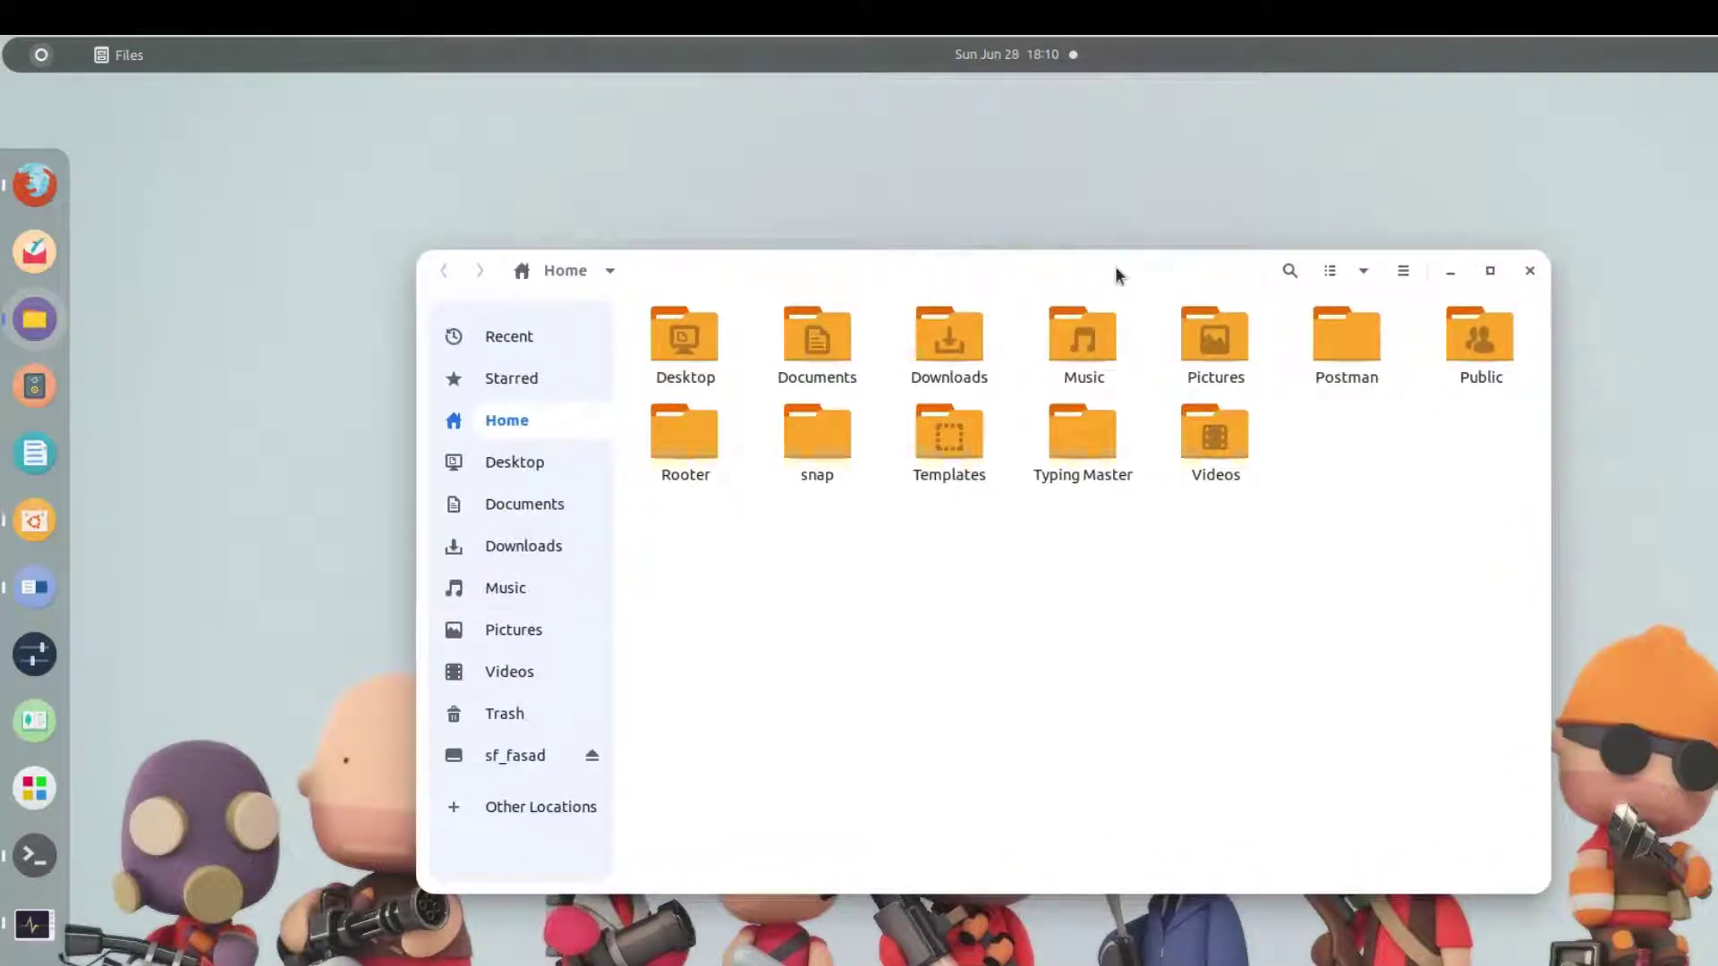